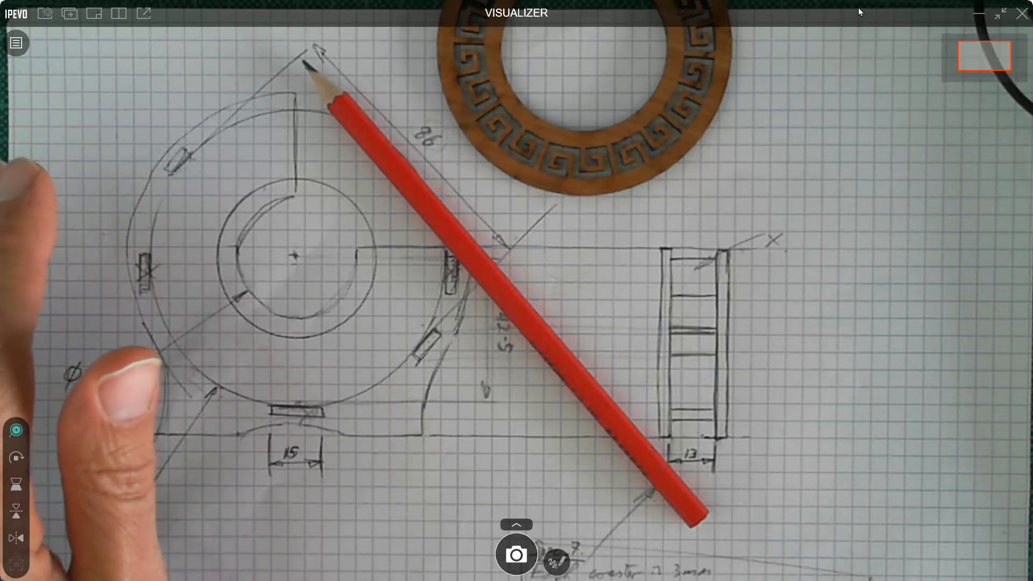
Step: Switch from the camera viewer to TechSoft Design and resize its window so the hand sketch stays visible beside it
click(979, 13)
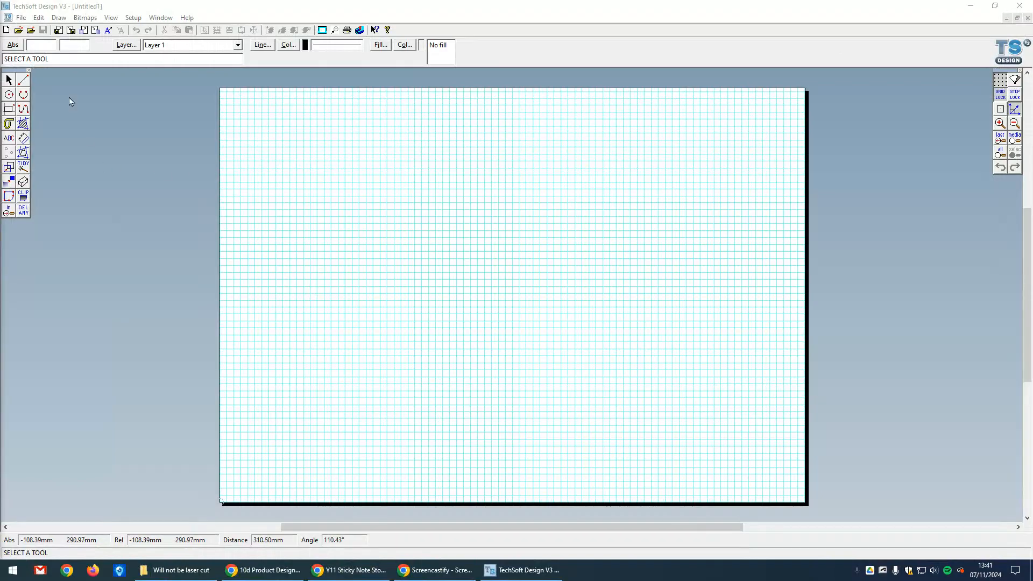
click(25, 81)
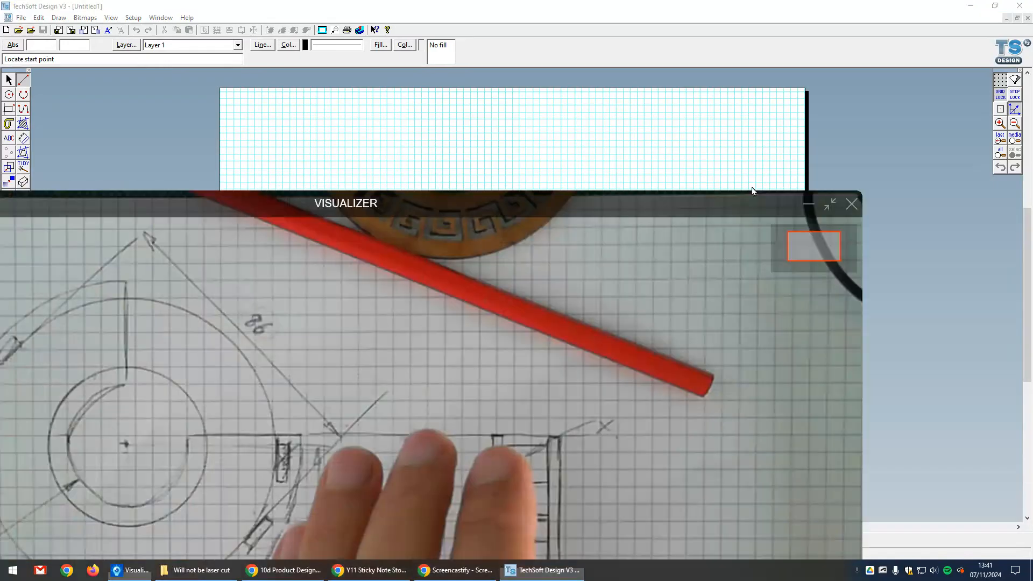
drag(301, 9, 344, 21)
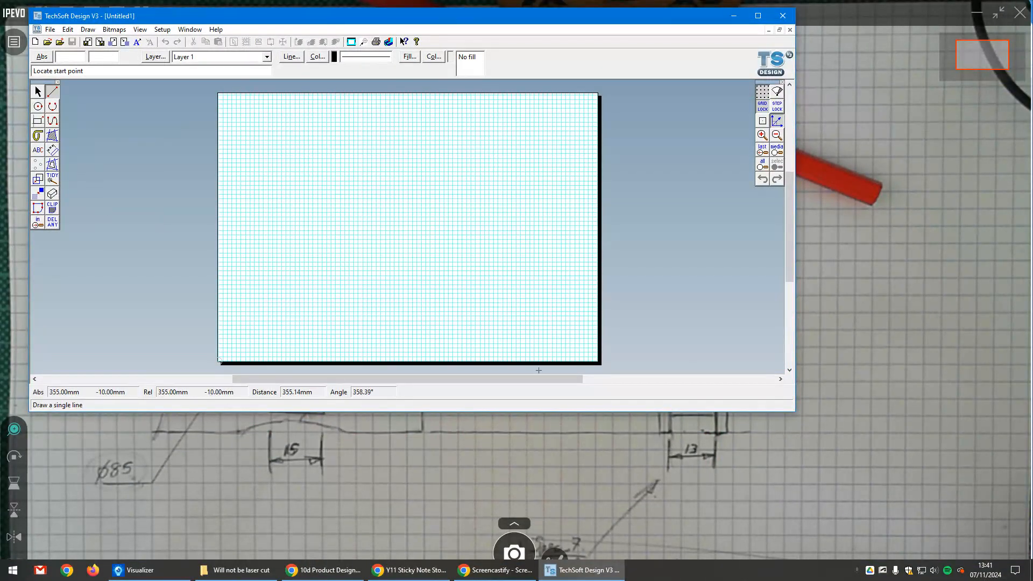
mouse_move(792, 411)
mouse_down()
mouse_move(892, 482)
mouse_move(1024, 544)
mouse_move(1023, 559)
mouse_up()
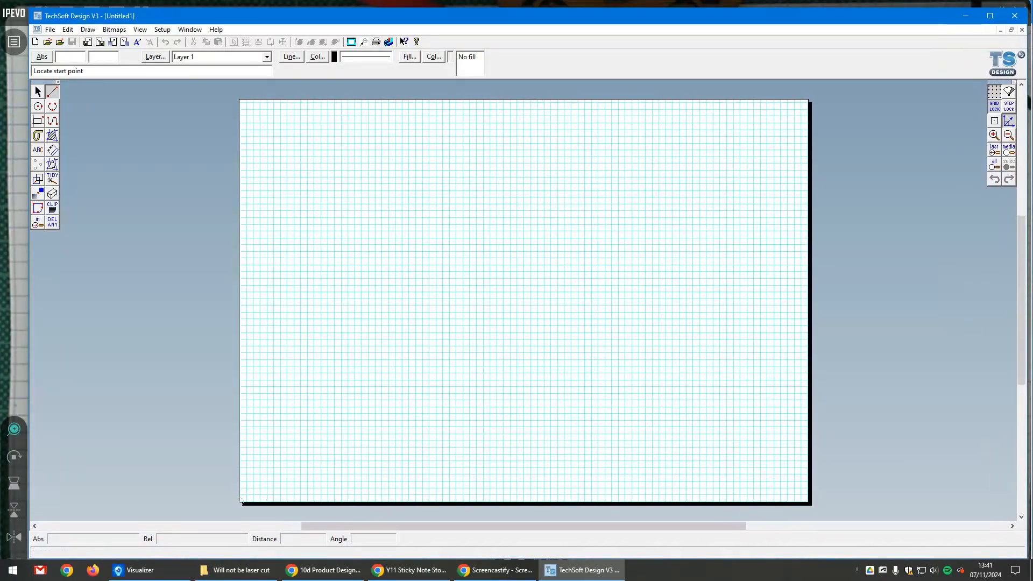
mouse_move(29, 290)
mouse_down()
mouse_move(419, 307)
mouse_move(406, 308)
mouse_up()
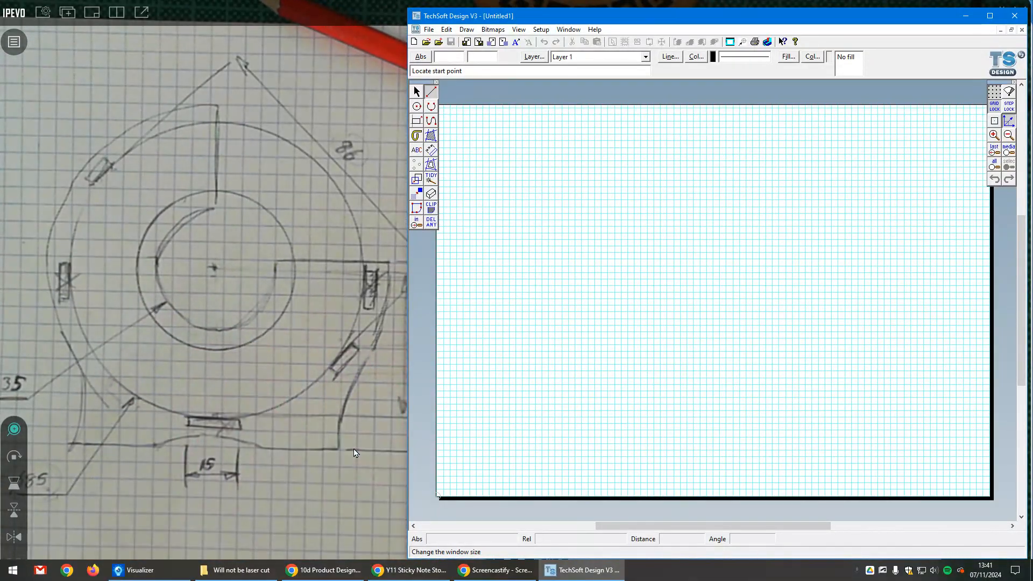
Step: Zoom the camera view out to fit the front view sketch beside the drawing window, and return to TechSoft Design
click(13, 428)
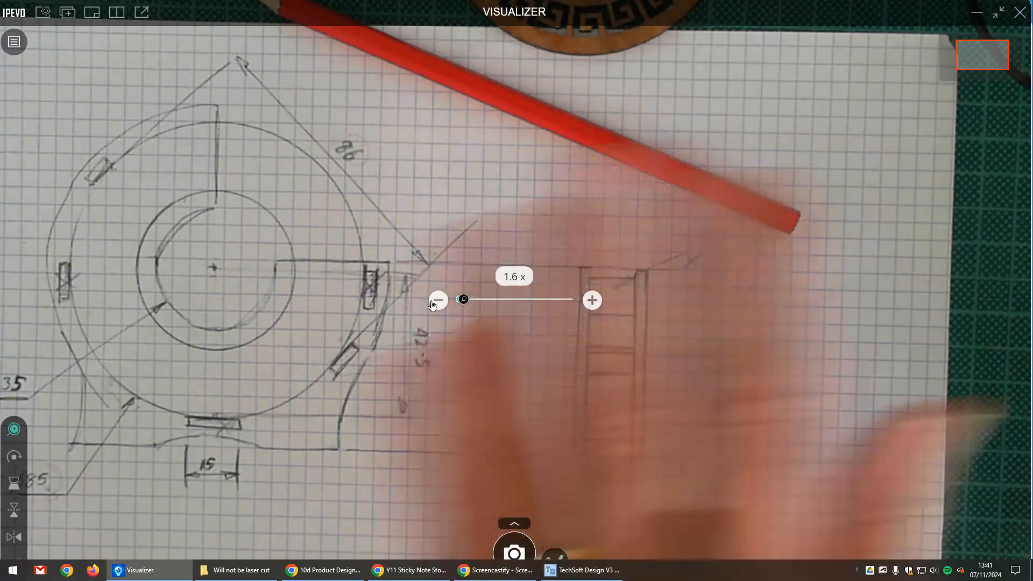
click(436, 301)
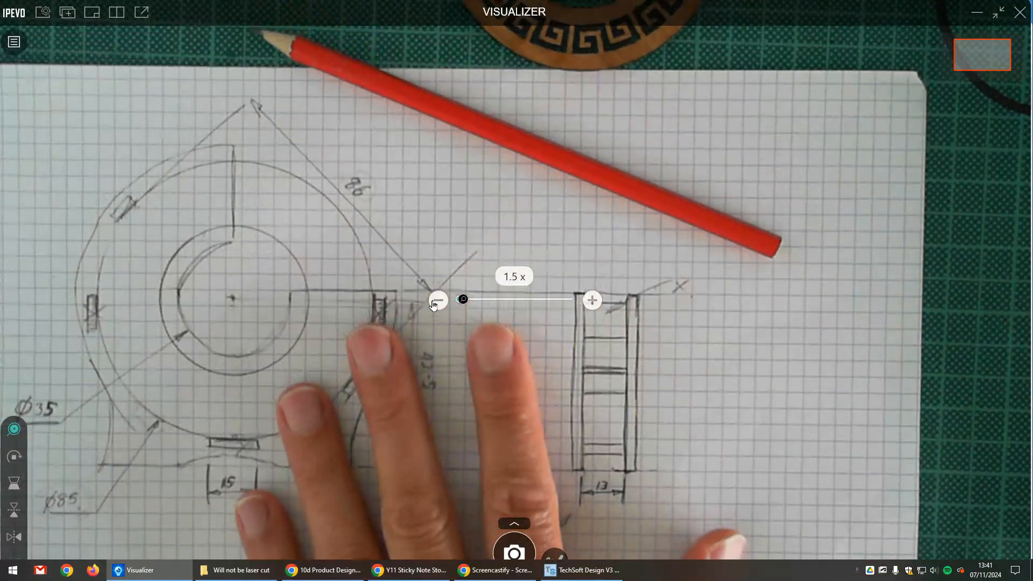
click(435, 301)
click(436, 301)
click(562, 570)
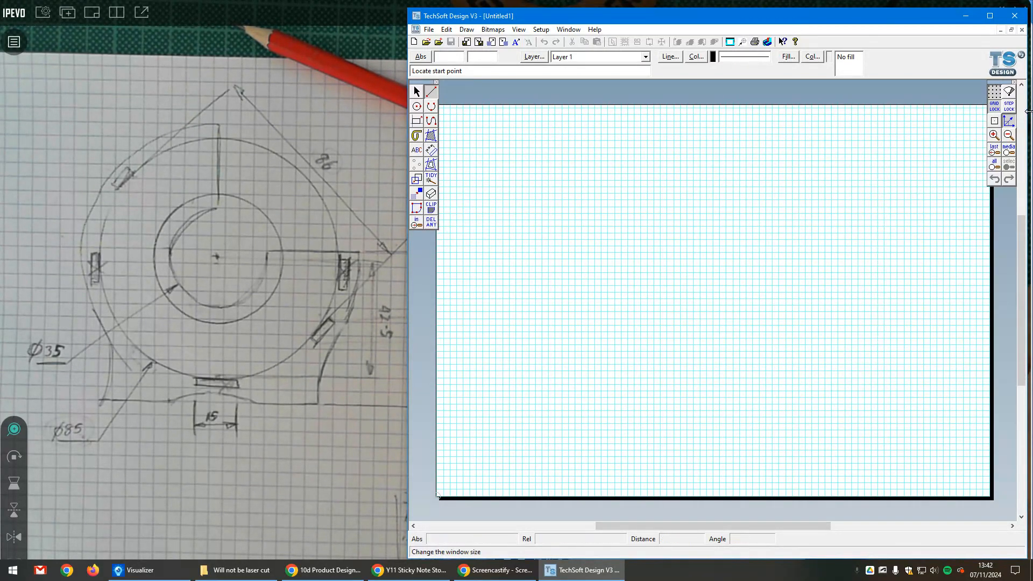
Step: Set the grid's step spacing to 2.5 mm in both X and Y
click(994, 91)
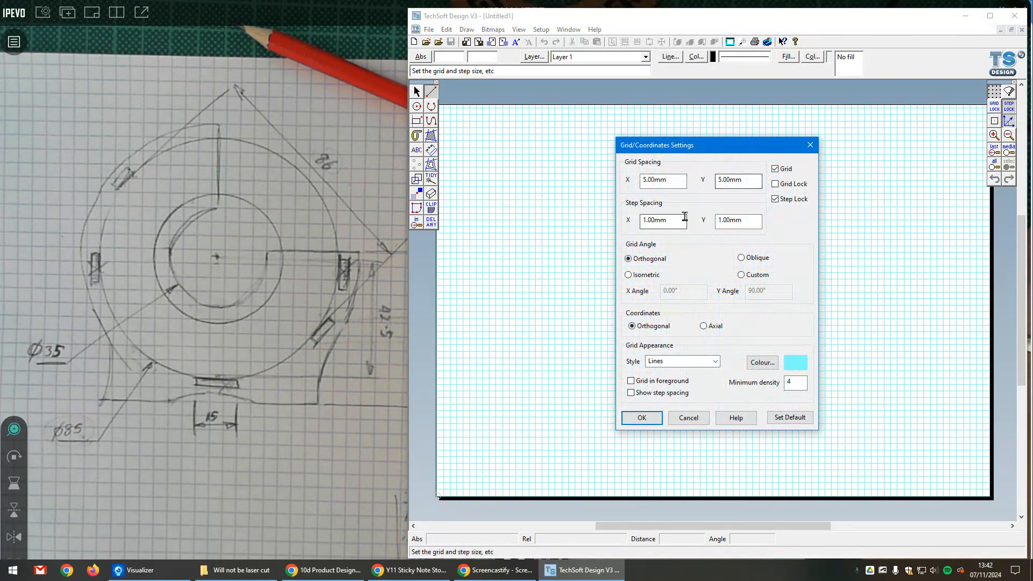
drag(684, 220, 625, 226)
text(2.)
text(2.5)
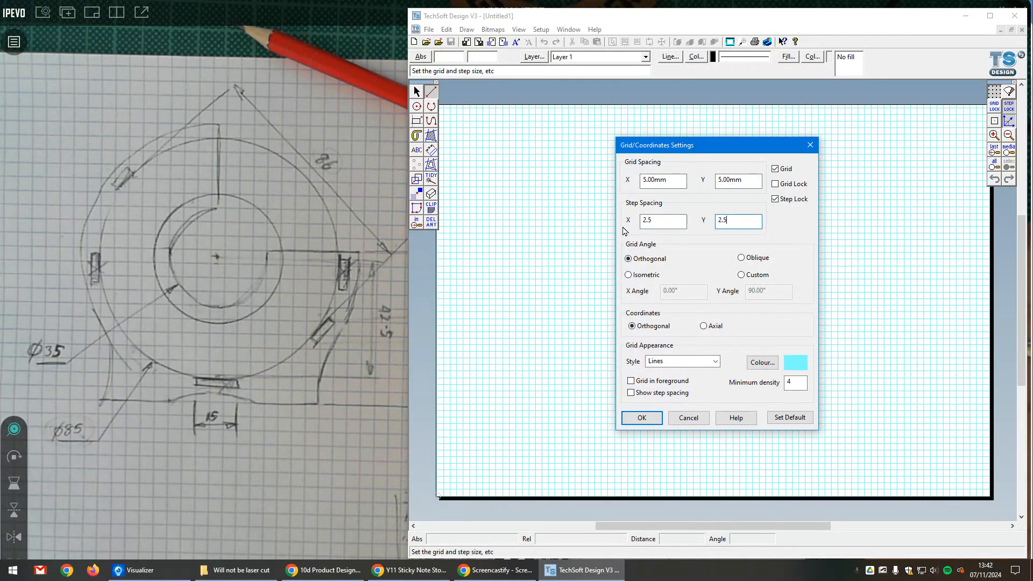
key(Return)
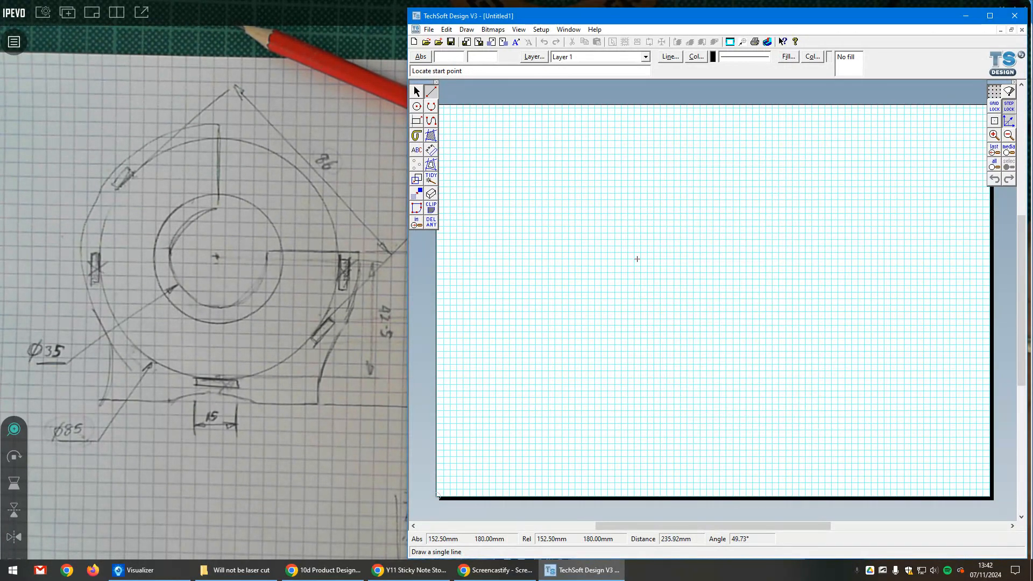
Step: Draw a small centre cross from short single lines about 5 mm long near the middle of the sheet
scroll(637, 256, up, 3)
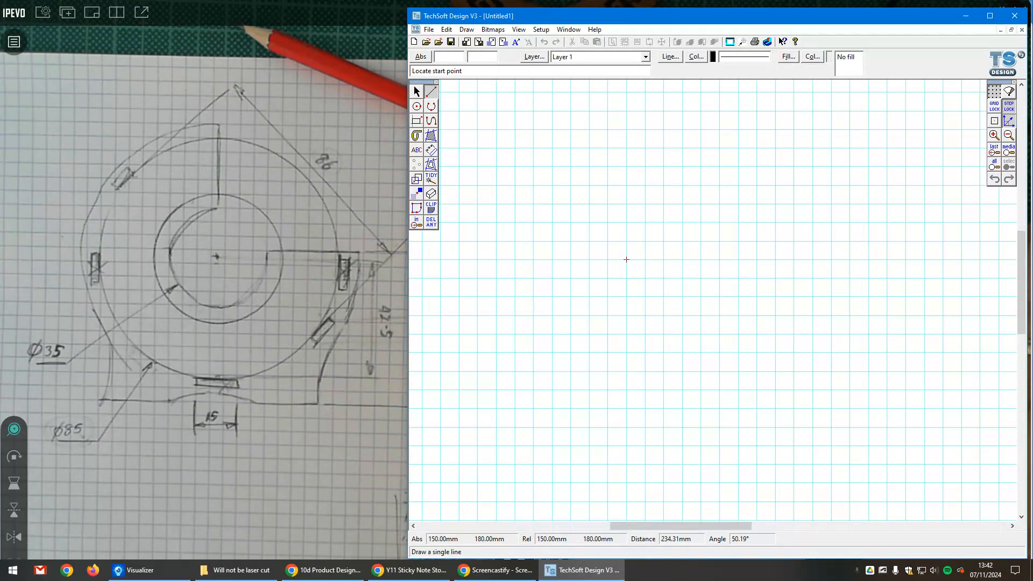
click(626, 250)
click(638, 253)
right_click(637, 264)
scroll(656, 307, down, 1)
scroll(655, 307, down, 1)
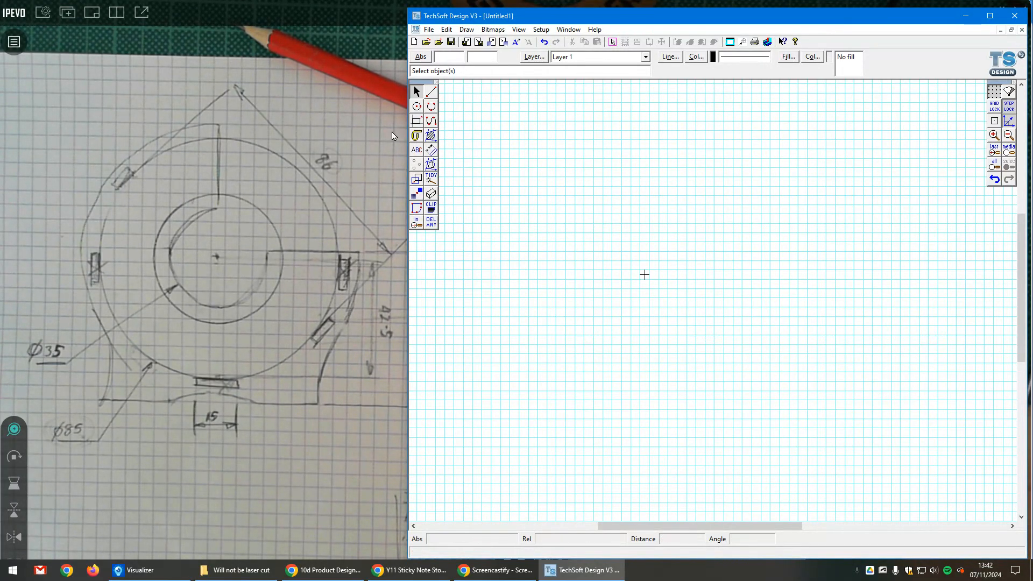
Step: Draw a circle with a 42.5 mm radius centred on the cross
click(416, 106)
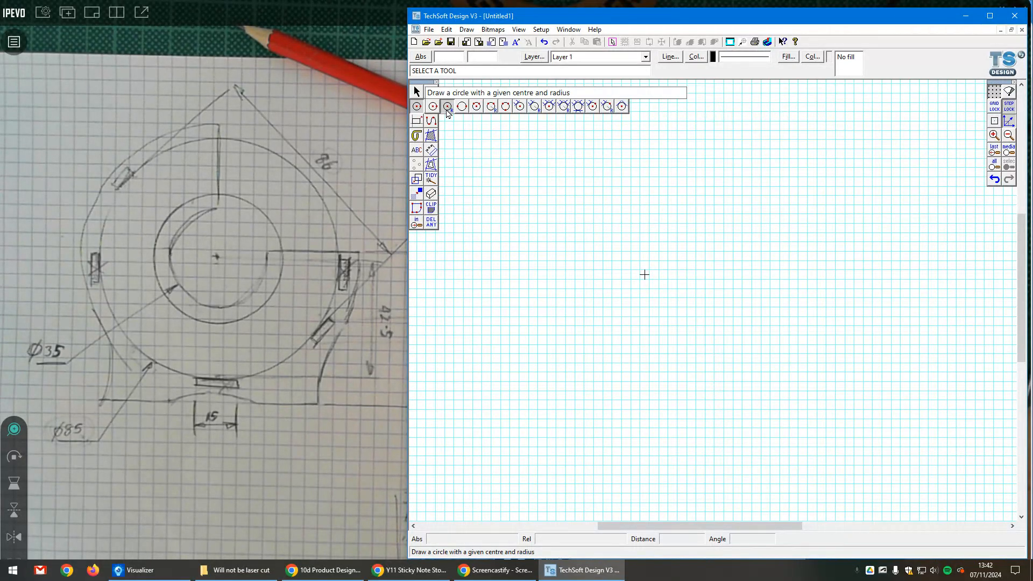
click(447, 106)
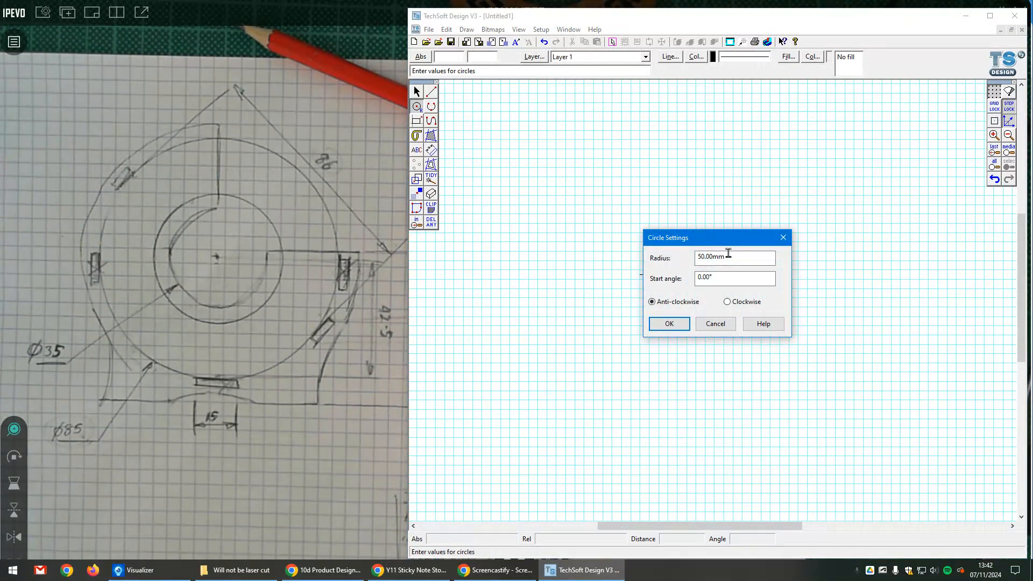
drag(722, 256, 649, 270)
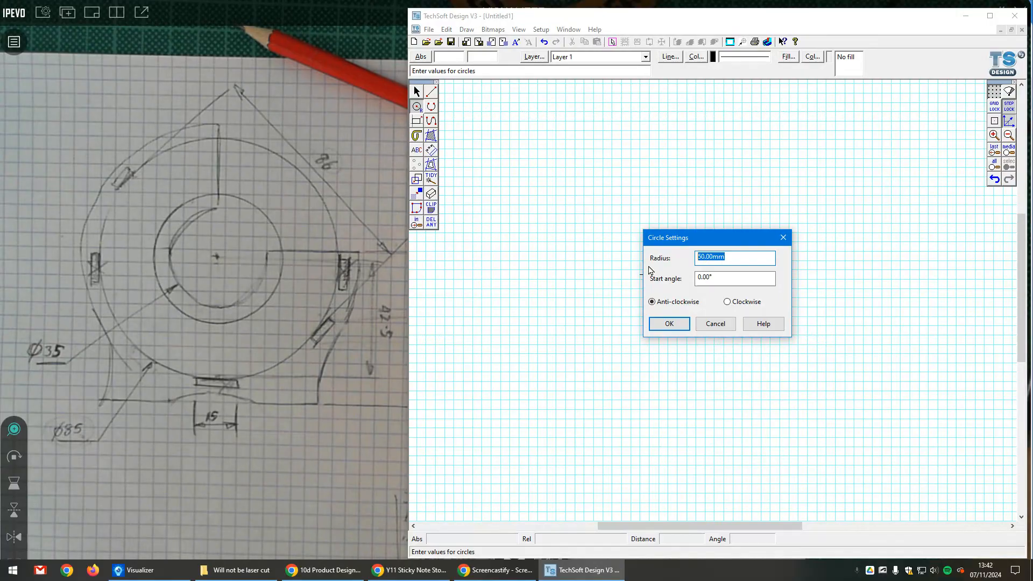
text(42.5)
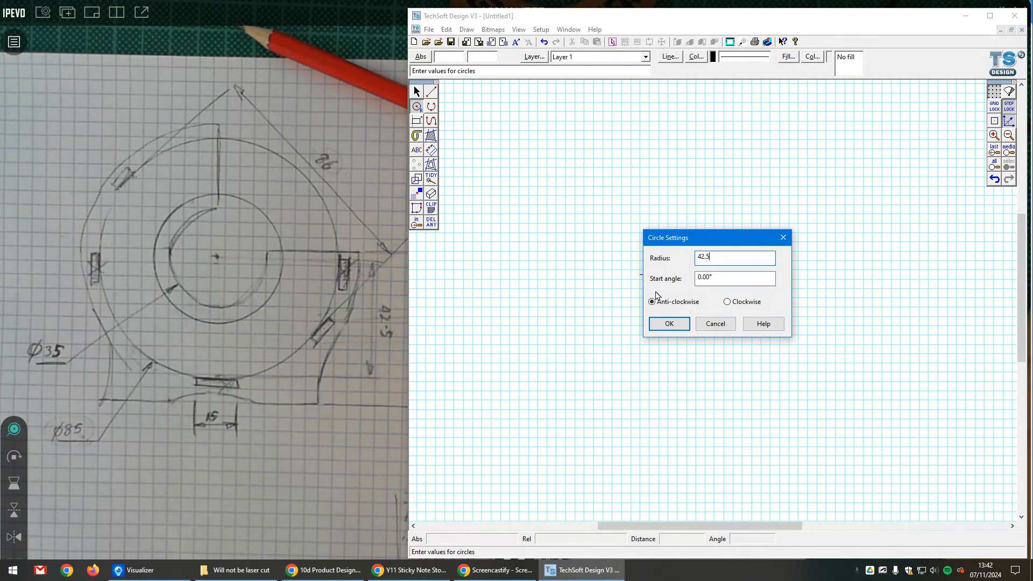
click(669, 323)
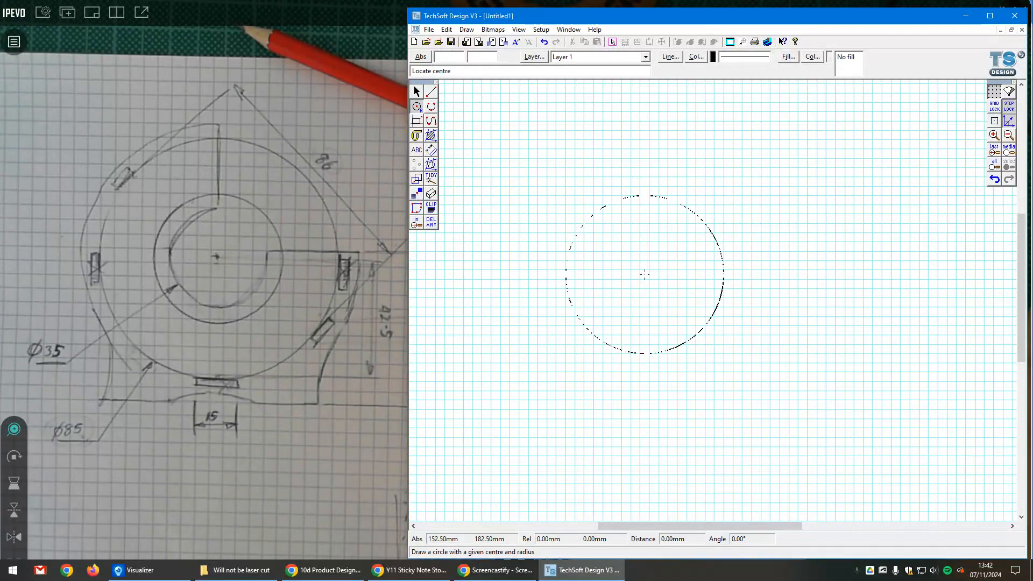
click(645, 273)
Step: Change the line colour of the circle and its centre cross to grey
click(416, 91)
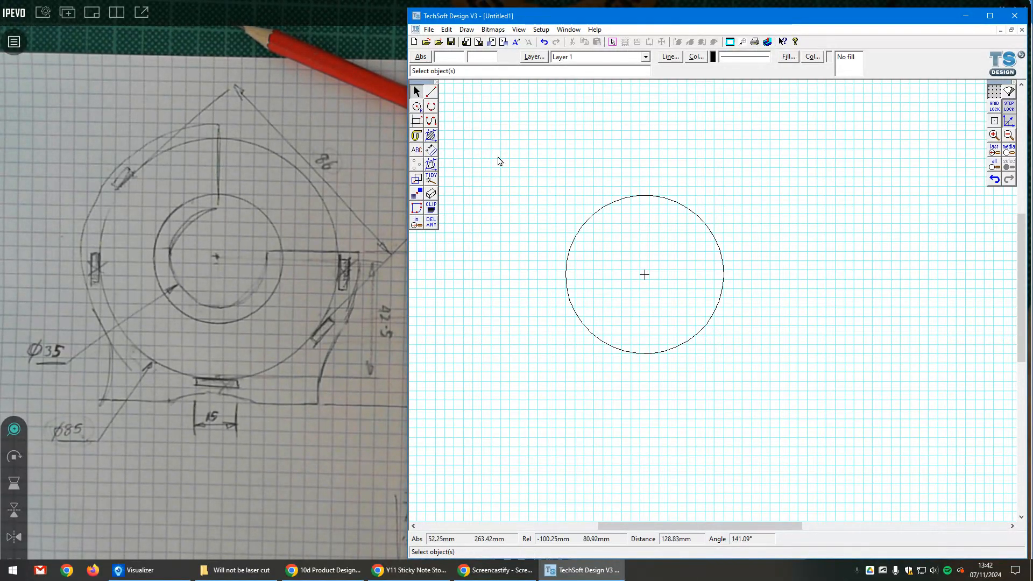
drag(529, 179, 826, 468)
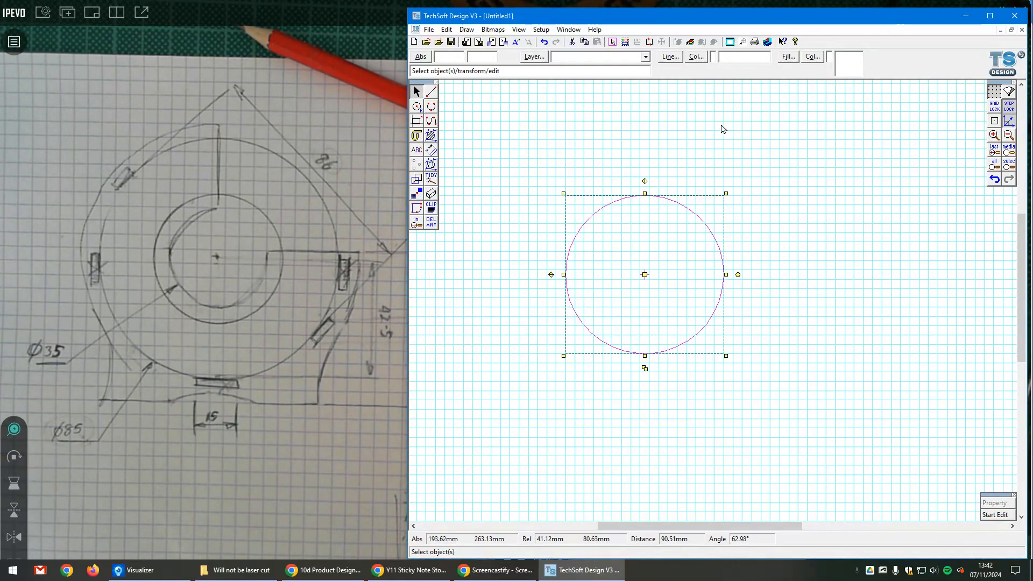
click(696, 57)
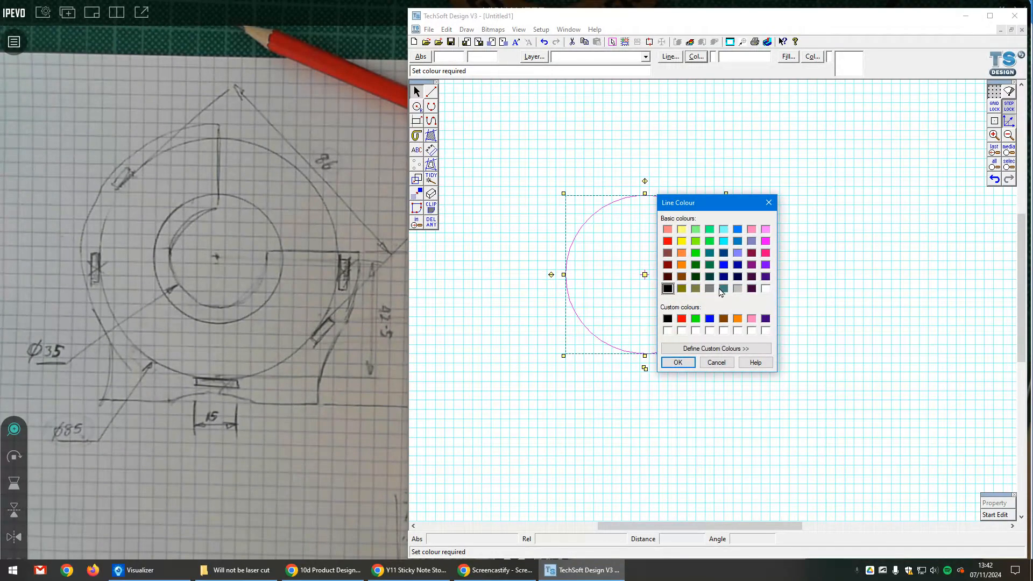
click(711, 288)
click(677, 362)
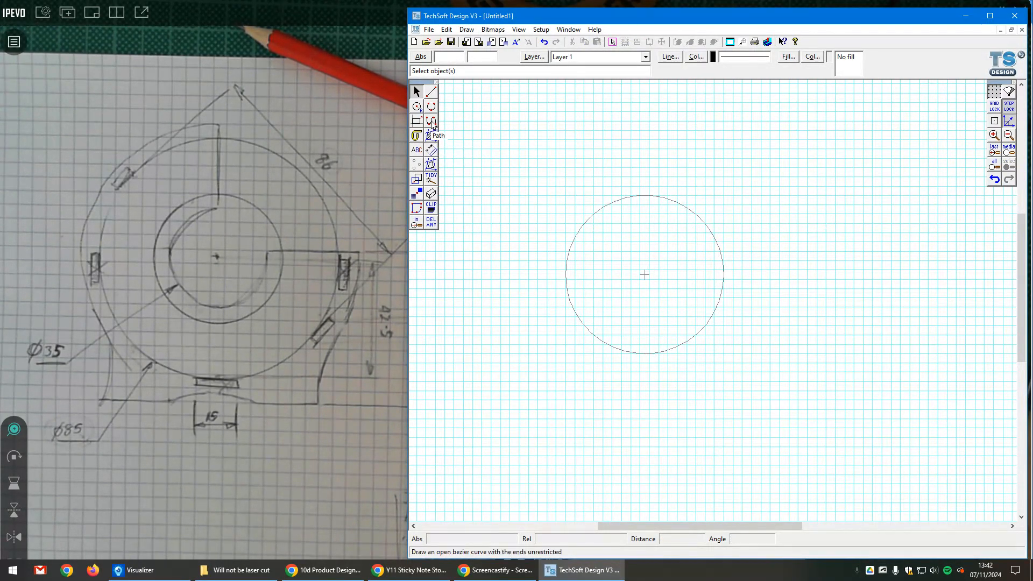
Step: Set the default line colour for new objects to grey
click(696, 57)
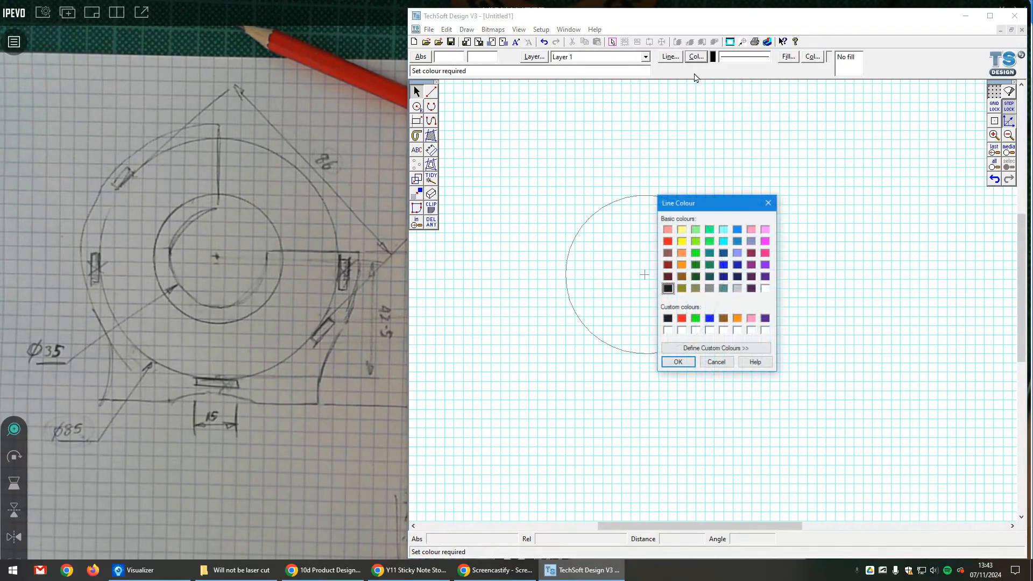
click(709, 289)
click(676, 362)
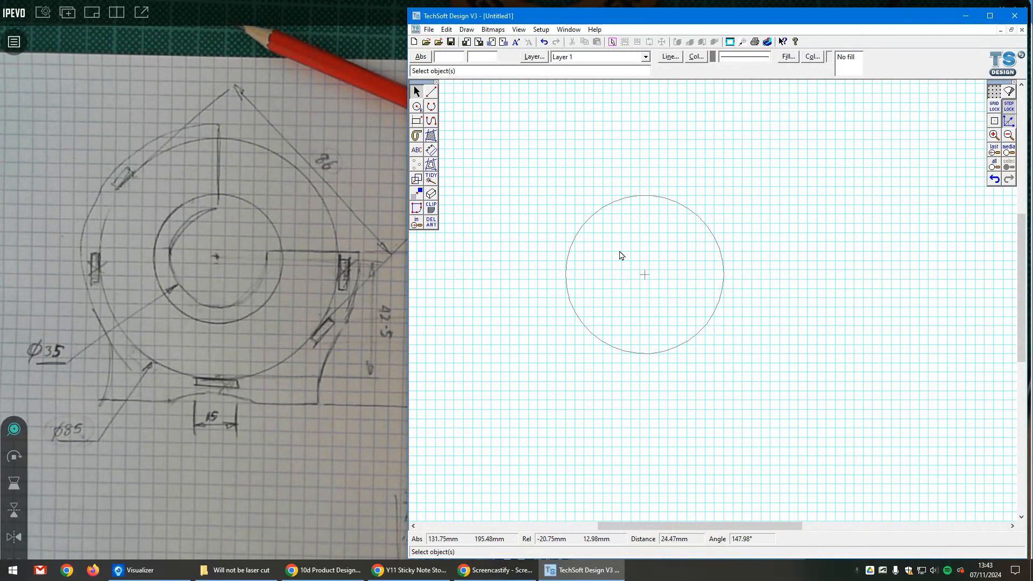
Step: Add a diameter dimension to the circle, with its label outside the lower left of the circle
click(431, 108)
click(431, 92)
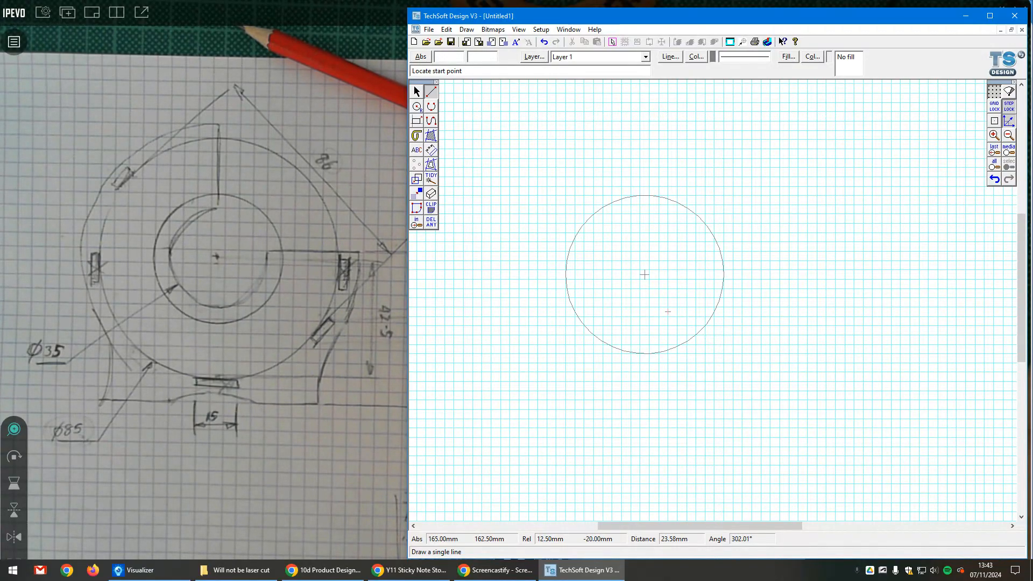
click(435, 152)
drag(436, 154, 533, 152)
click(594, 345)
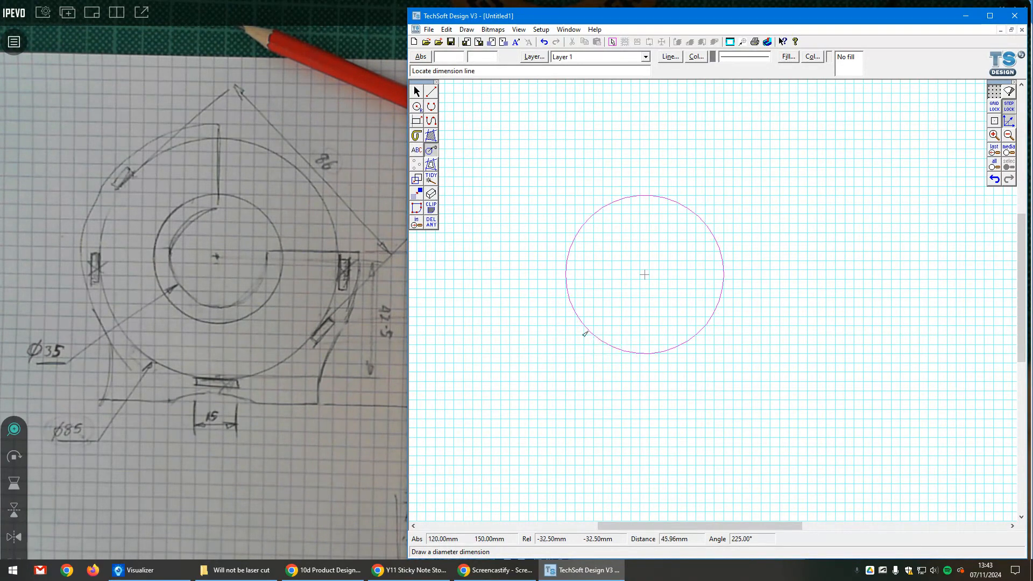
click(512, 372)
scroll(624, 284, up, 1)
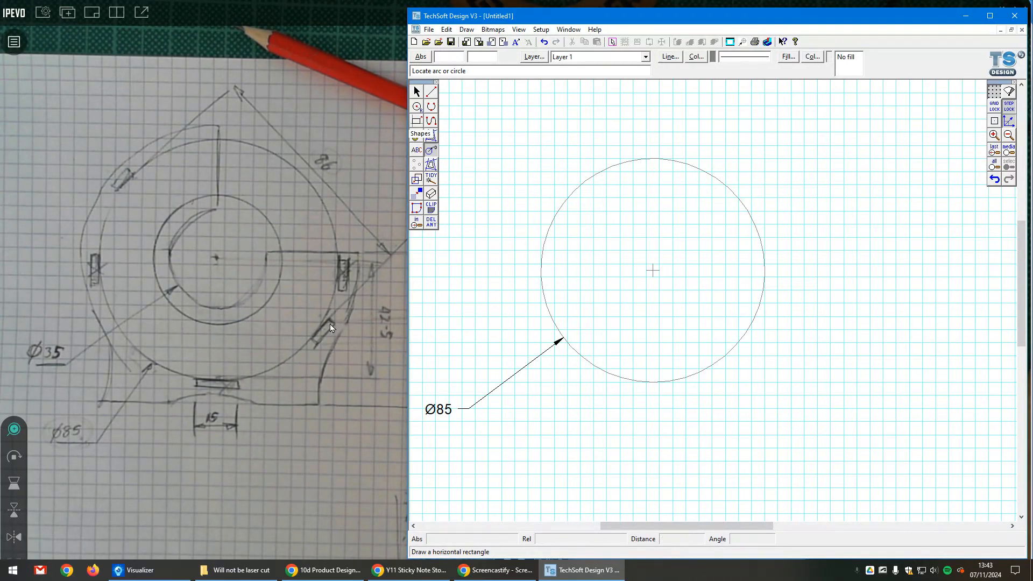
Step: Draw a larger concentric circle by centre and point, with a 50 mm radius from the centre cross
double_click(417, 107)
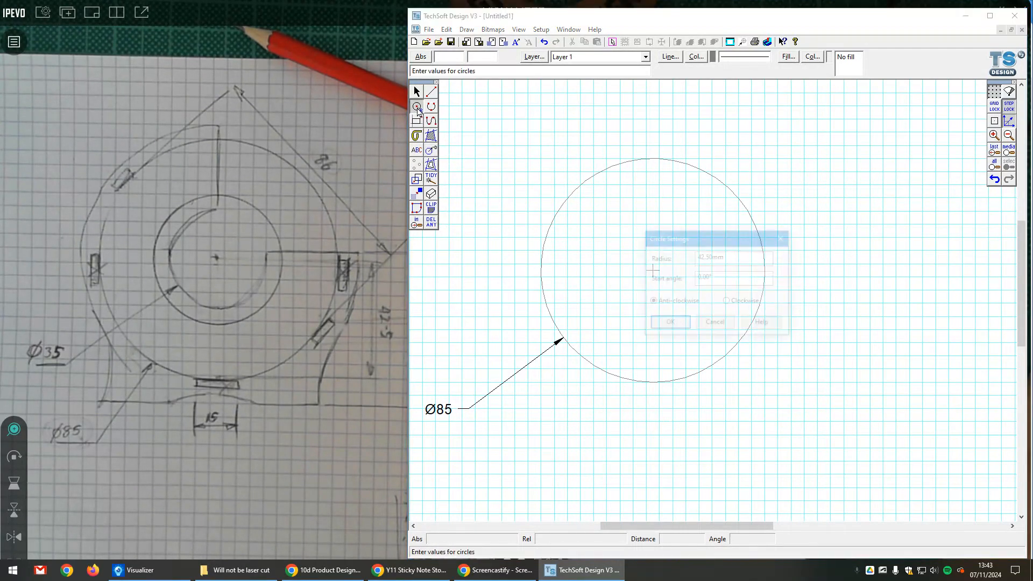
click(716, 323)
drag(419, 111, 434, 110)
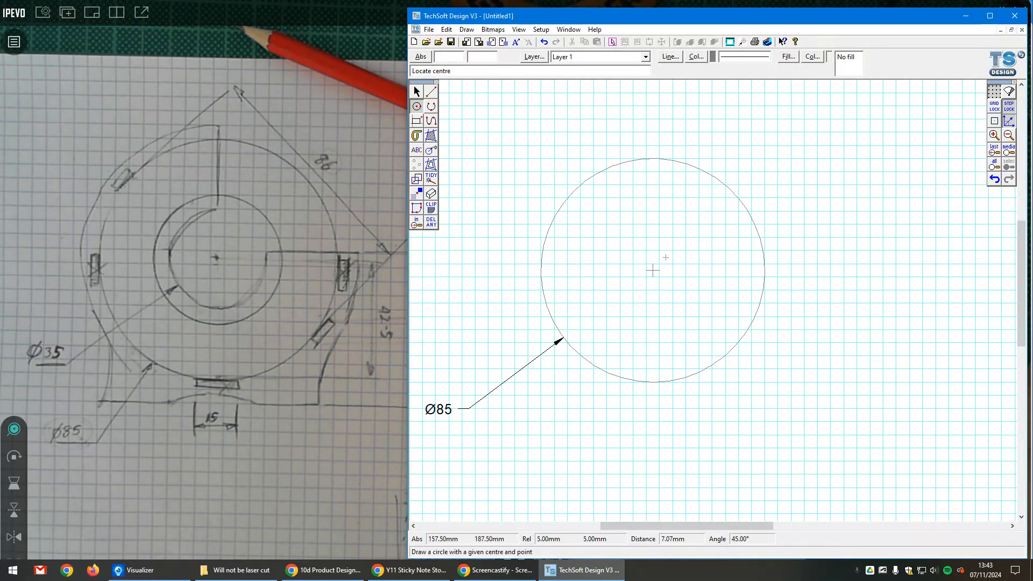
click(653, 270)
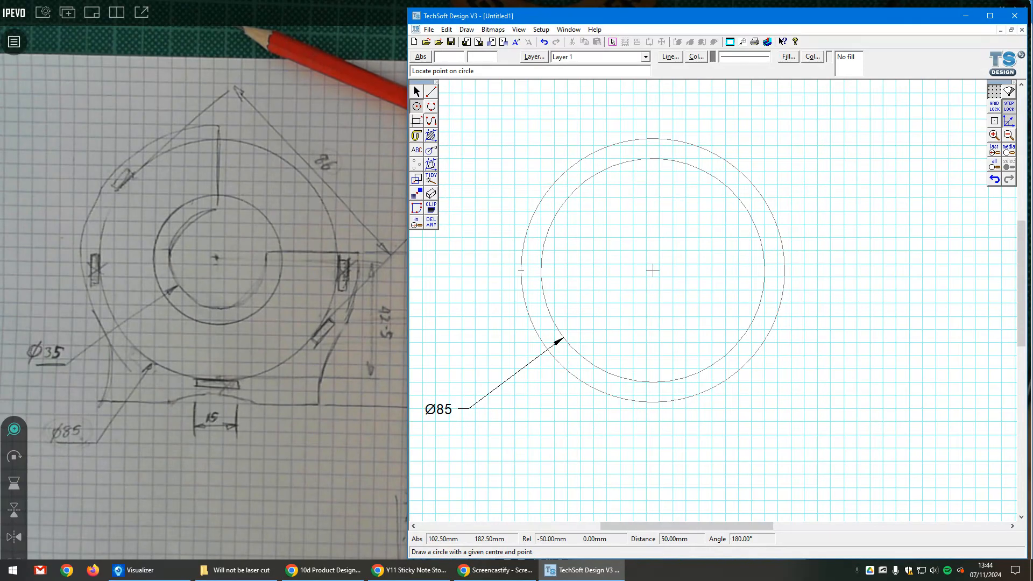
click(520, 269)
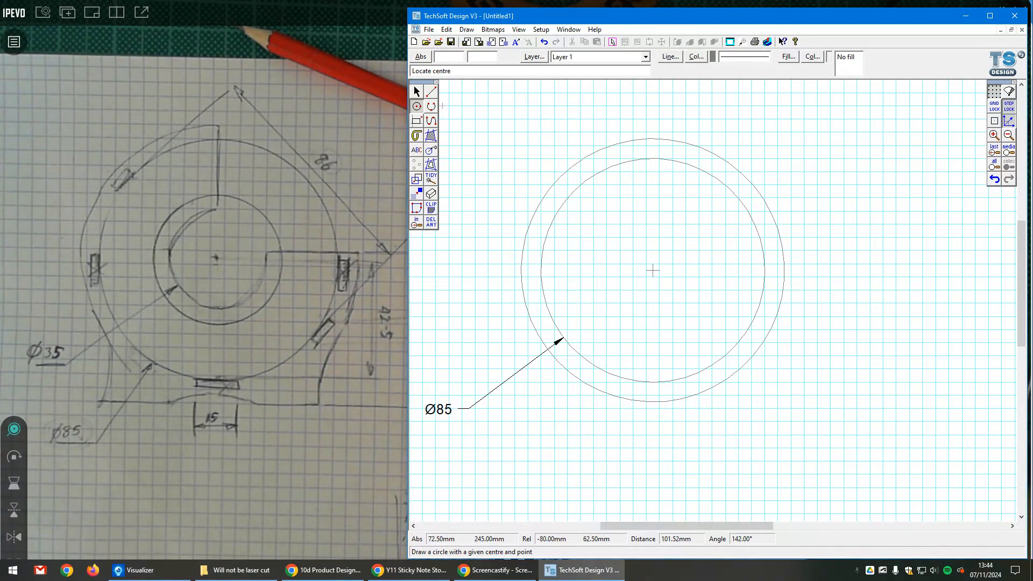
Step: Add a diameter dimension to the outer circle, with its label above the first diameter label
click(431, 150)
click(521, 287)
click(474, 333)
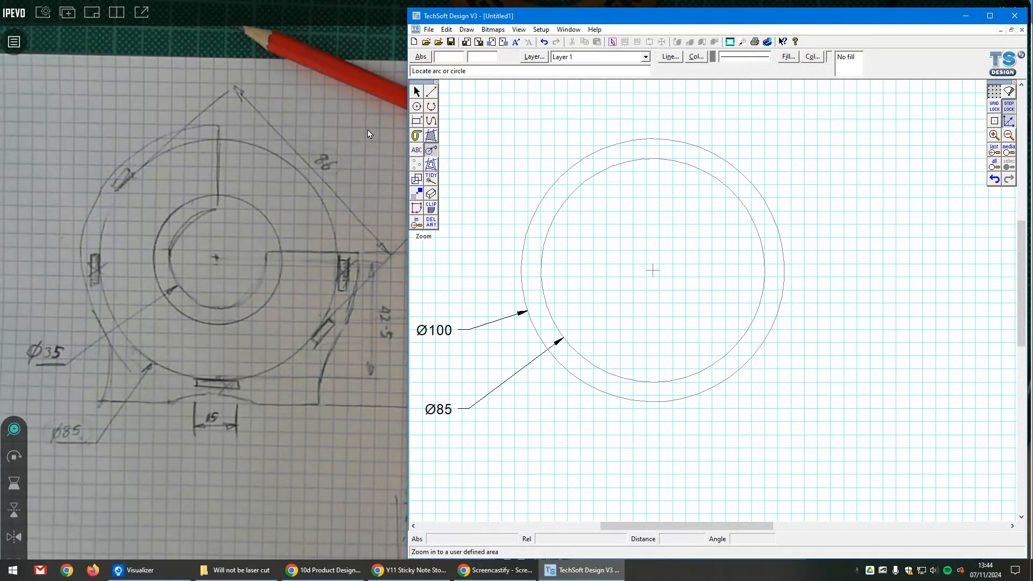
Step: Draw a concentric inner circle by centre and radius, 17.5 mm in radius, on the centre cross
click(417, 106)
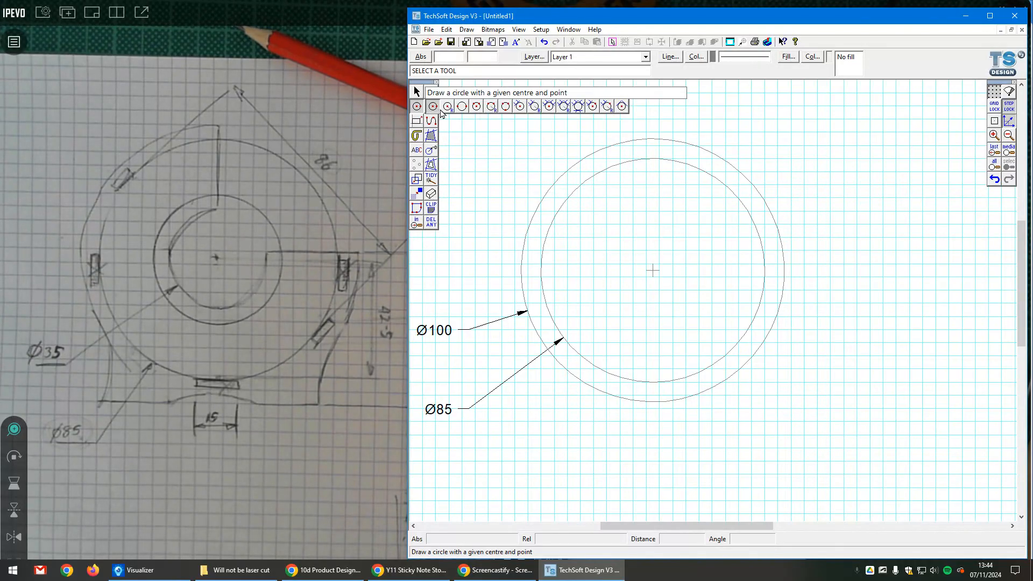
click(446, 107)
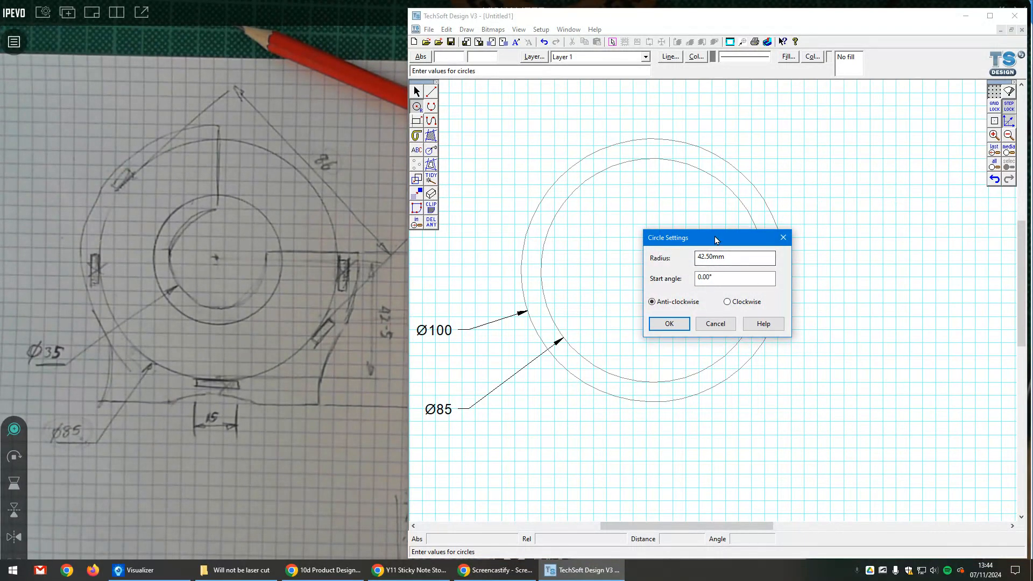
drag(716, 240, 826, 245)
double_click(828, 261)
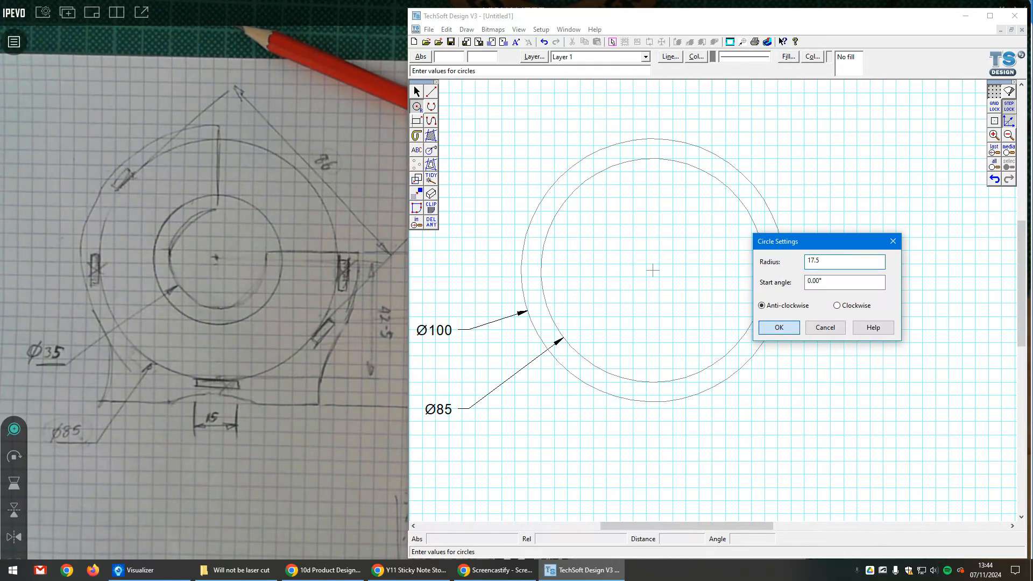
click(778, 327)
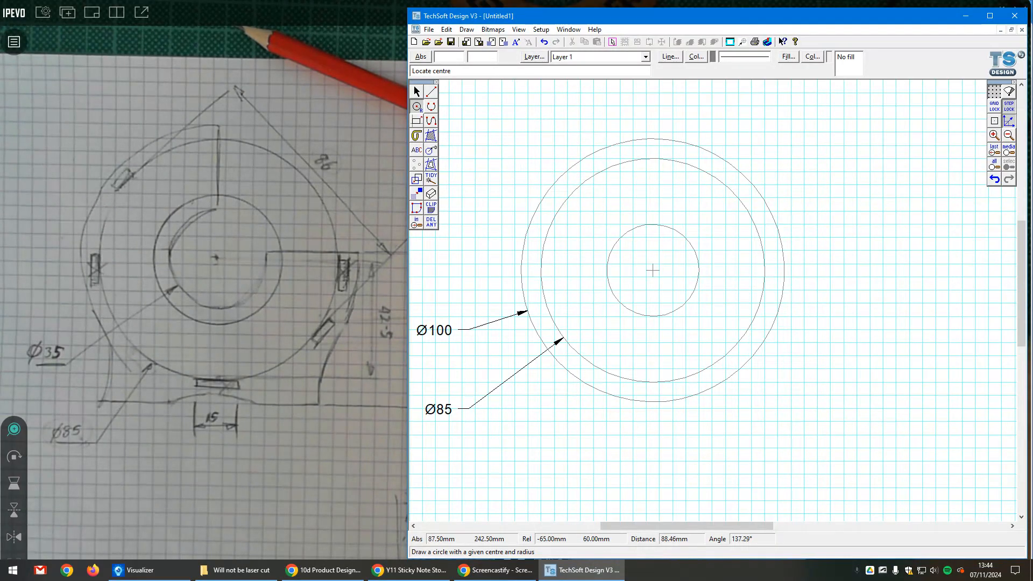
Step: Connect the inner and outer circles with two single lines, one vertical at their tops and one horizontal at their right sides
click(430, 92)
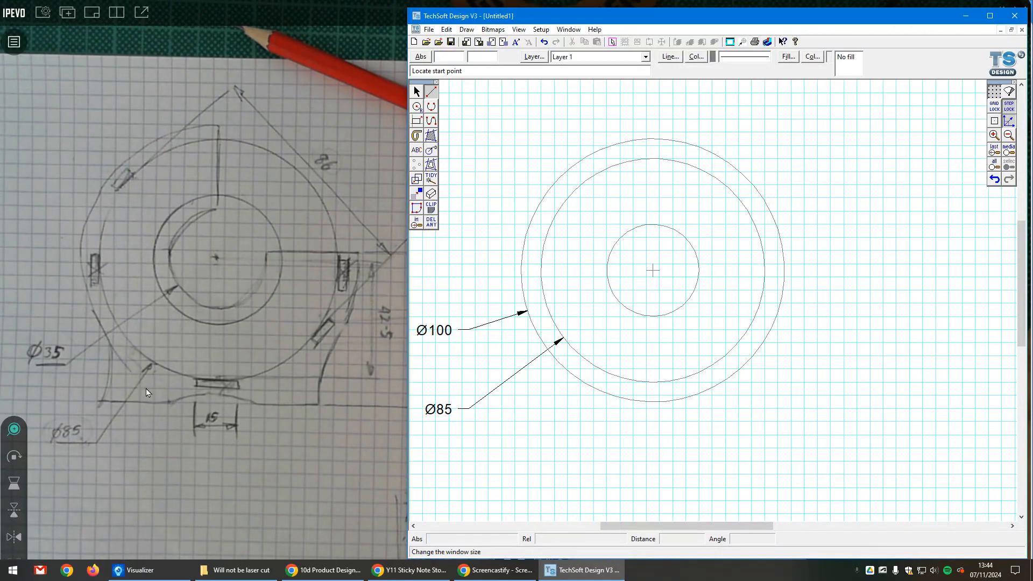
click(653, 138)
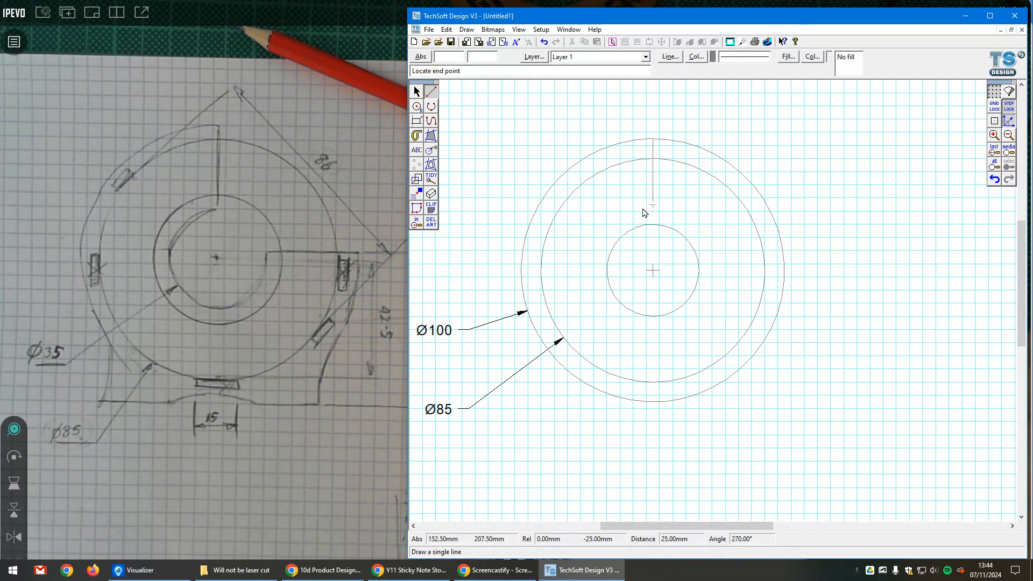
click(653, 225)
click(699, 270)
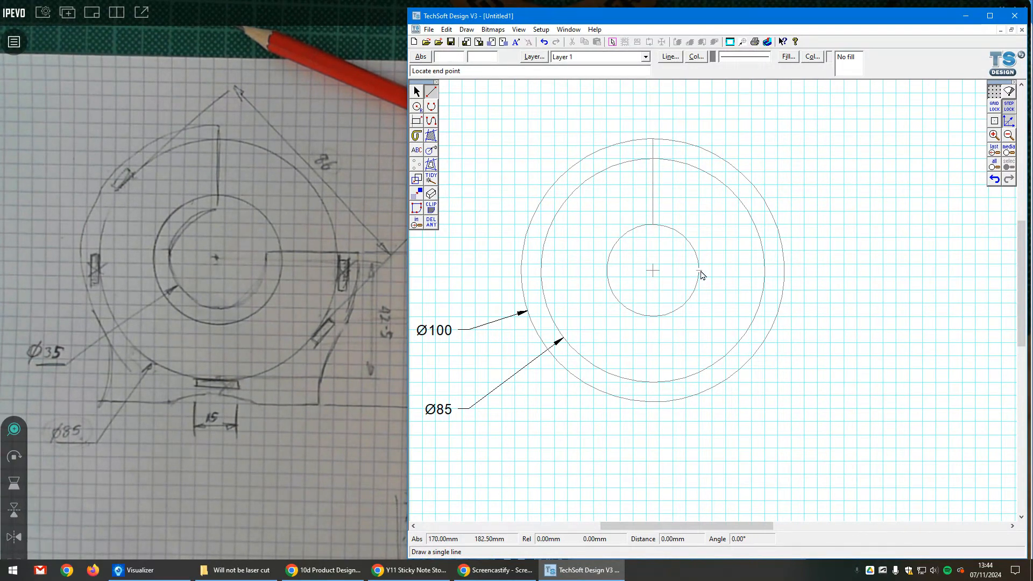
click(783, 271)
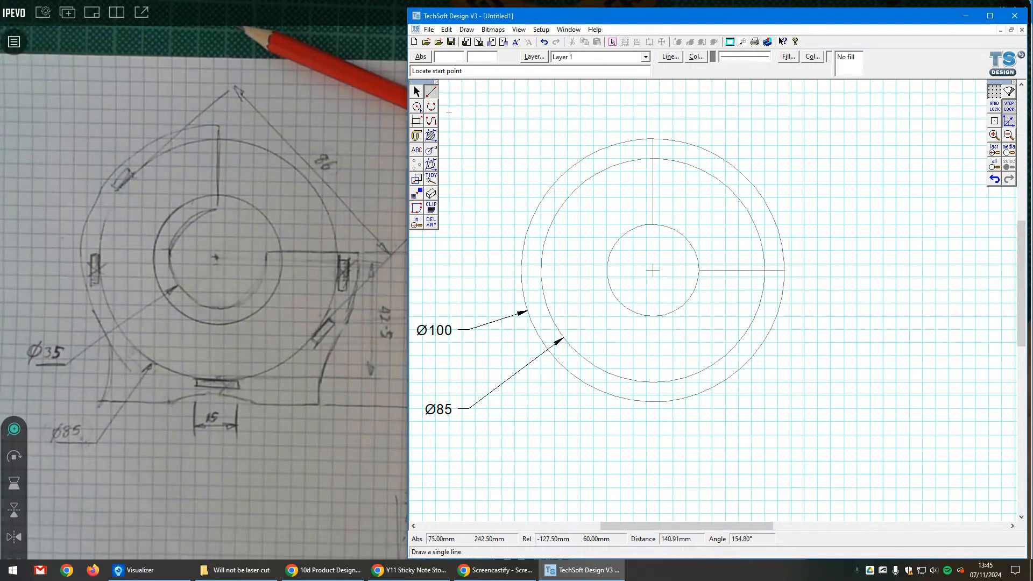
Step: Draw an open polyline from the outer circle's rightmost point to 12.5 mm left and 60 mm below it, then about 82.5 mm horizontally left
click(432, 92)
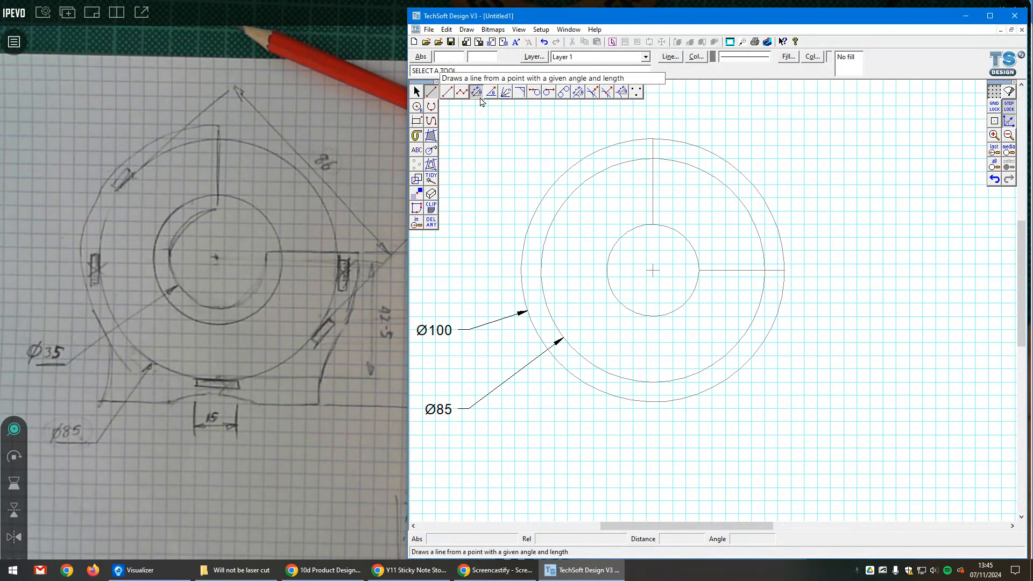
click(548, 95)
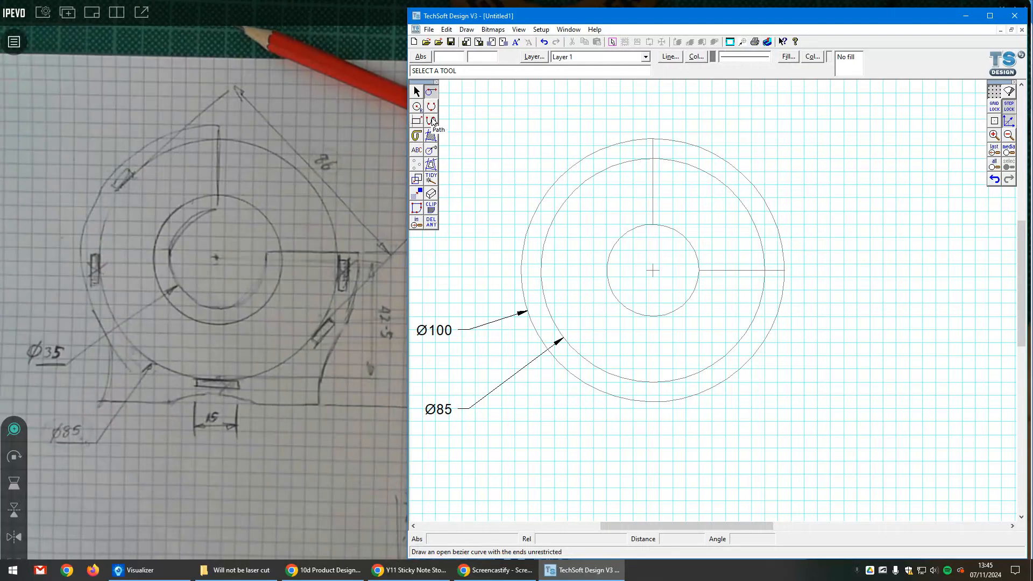
mouse_move(431, 120)
click(491, 122)
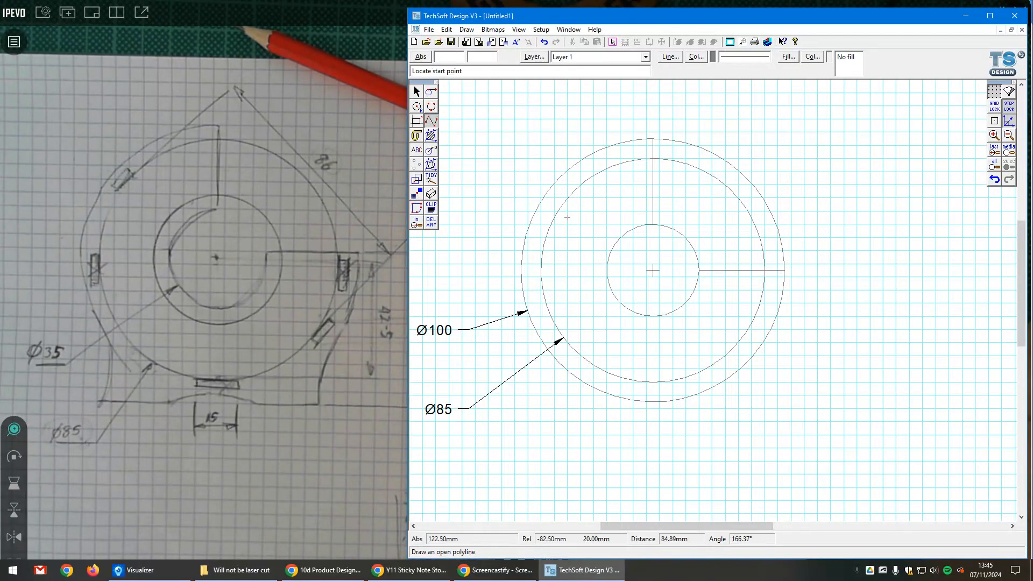
click(784, 270)
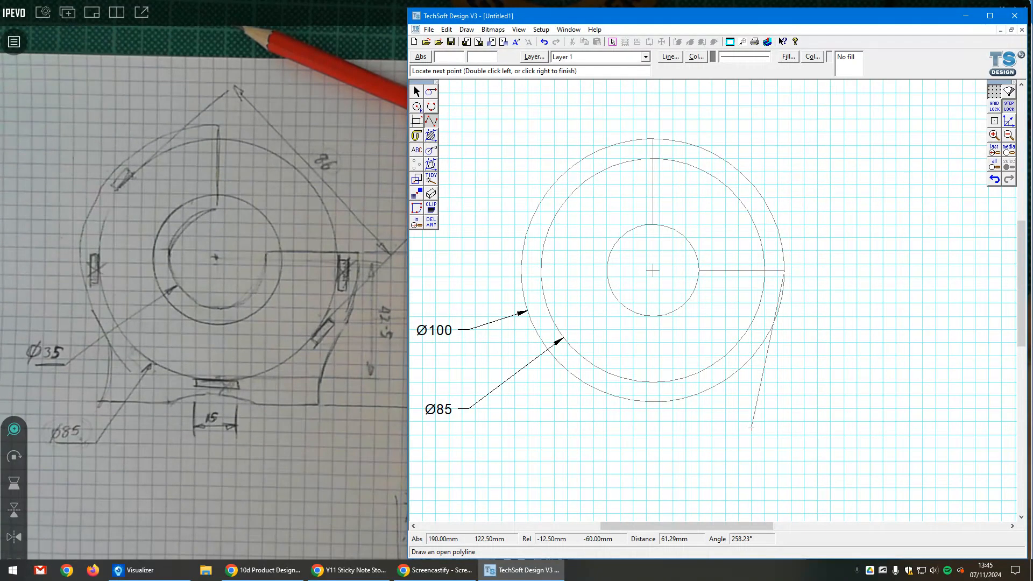
click(750, 427)
click(533, 428)
right_click(533, 427)
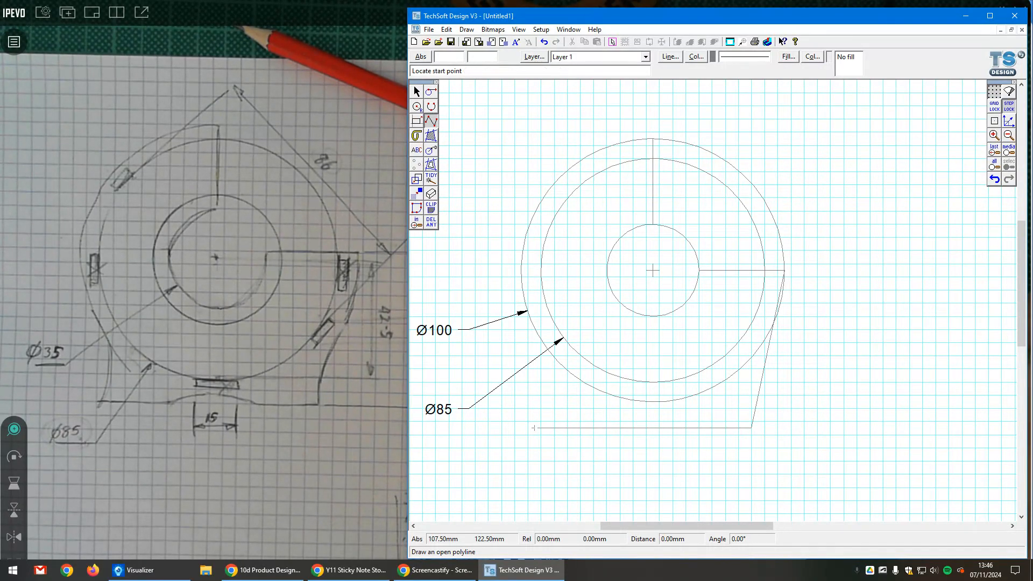
Step: Convert the polyline's slanted right side segment to a curve
click(416, 91)
click(742, 430)
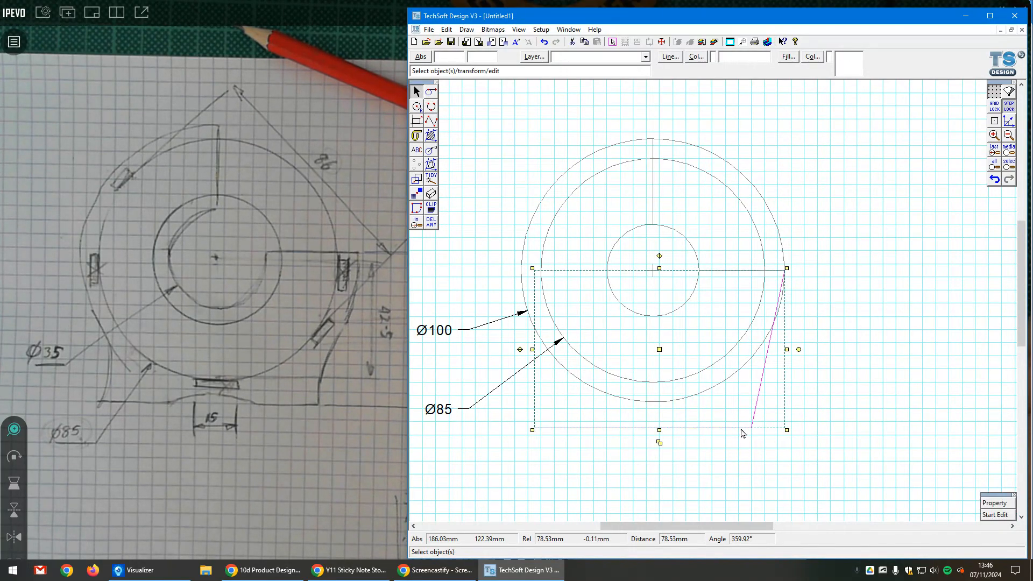
click(742, 429)
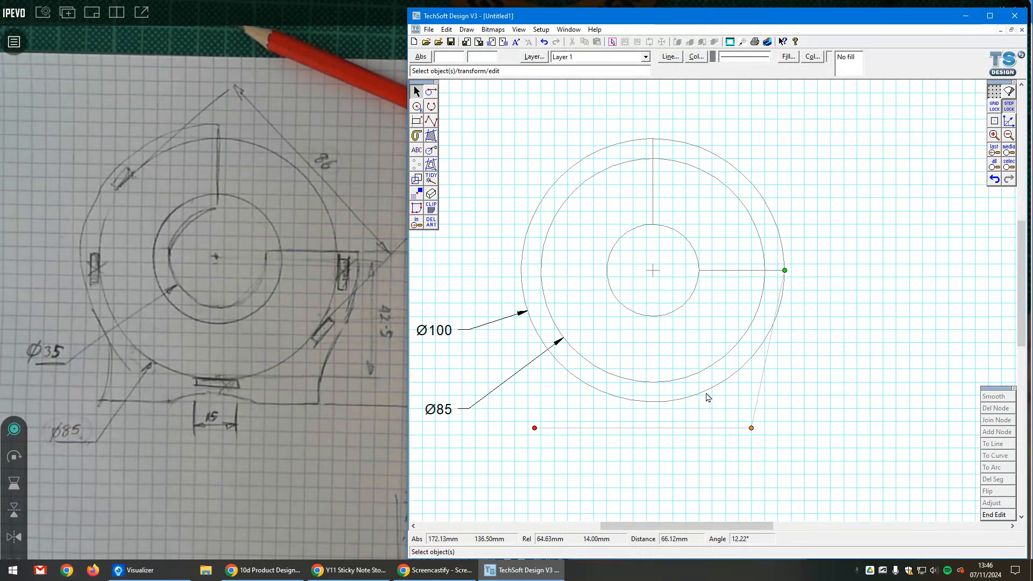
click(758, 393)
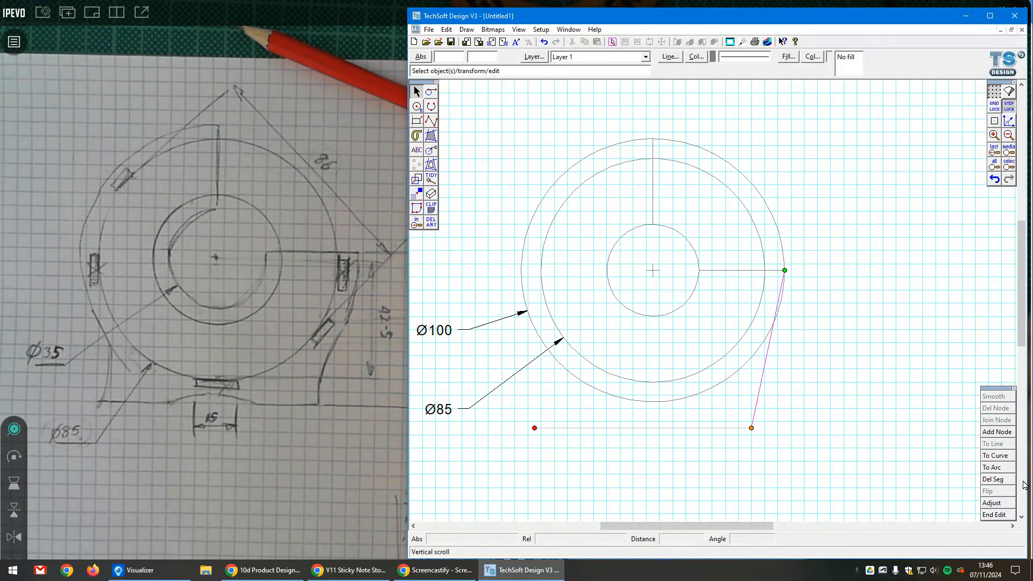
click(995, 455)
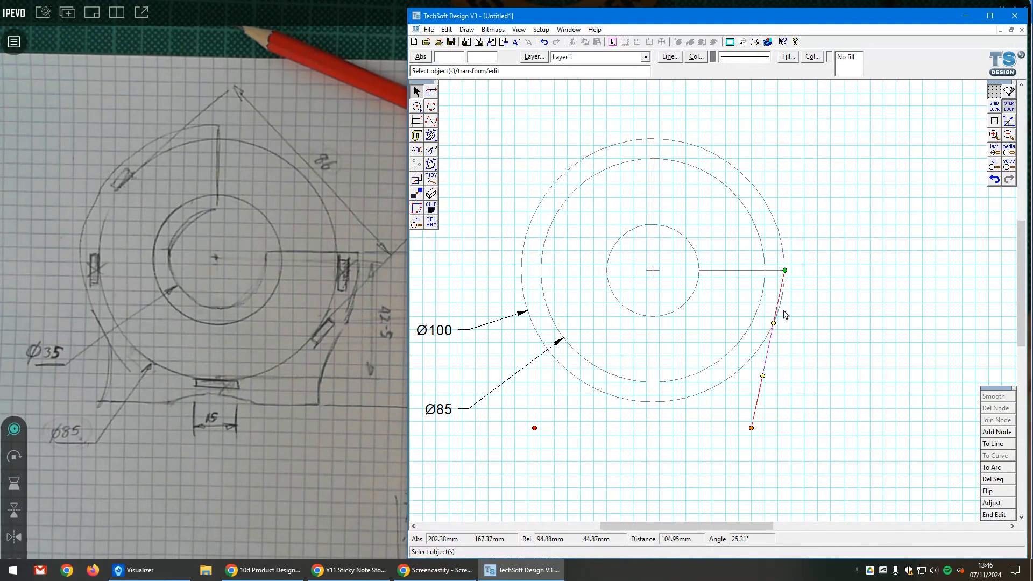
Step: Shape the right side curve into an S by making its upper handle vertical and tilting its lower handle slightly left, and finish editing
scroll(785, 309, up, 3)
drag(753, 346, 787, 382)
scroll(758, 385, down, 3)
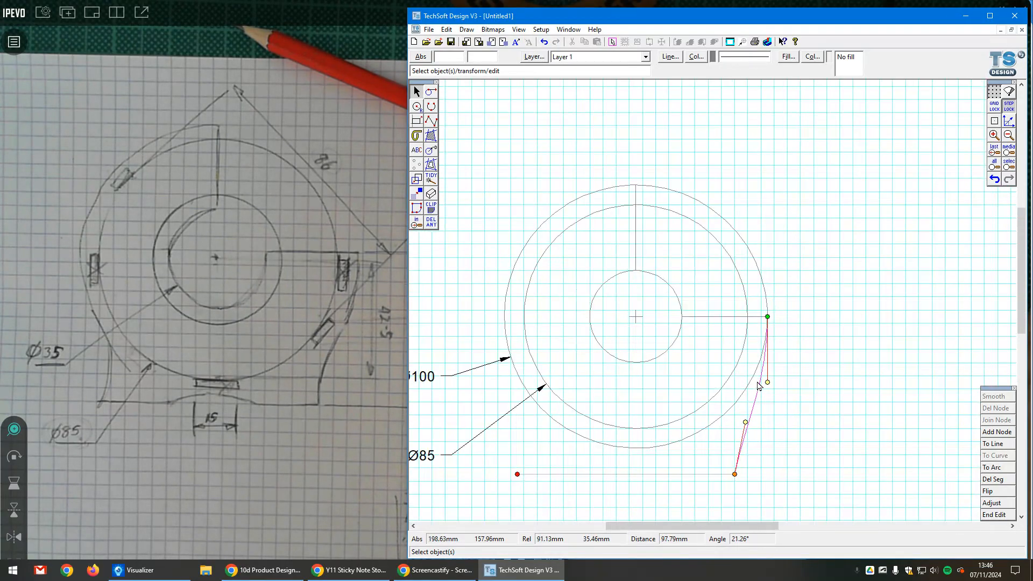
drag(747, 421, 735, 415)
drag(769, 382, 734, 422)
click(764, 473)
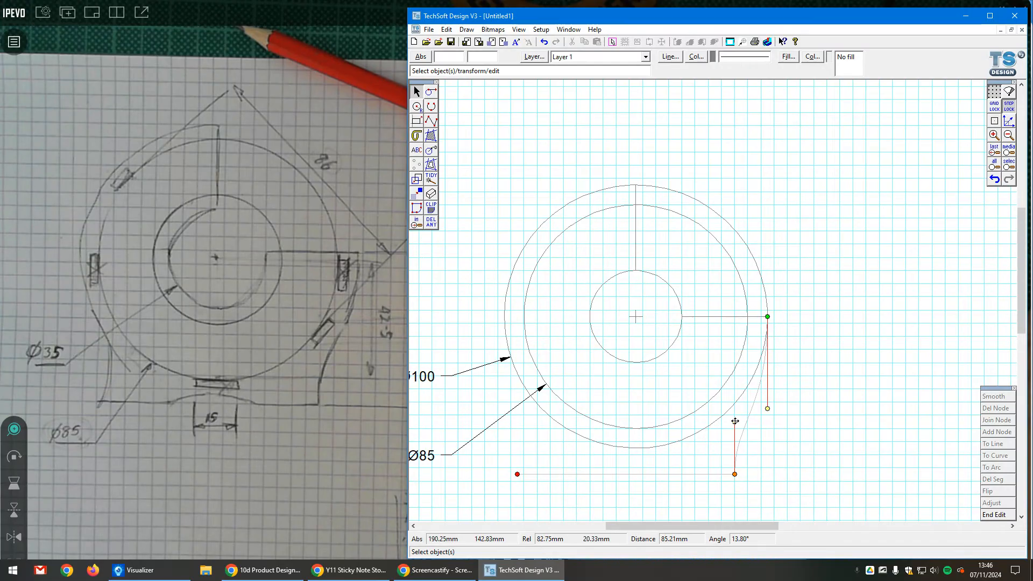
drag(734, 422, 728, 422)
click(748, 474)
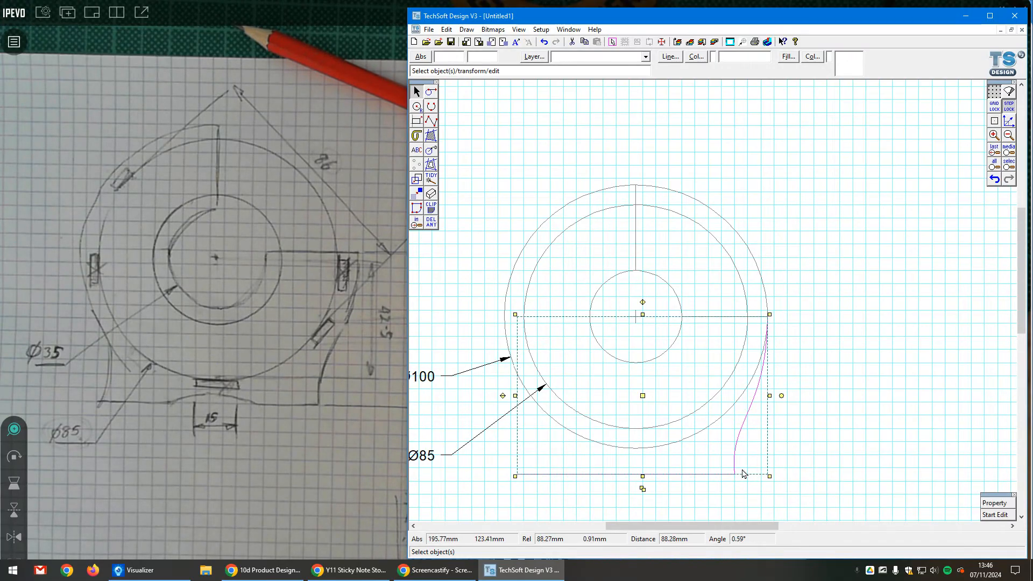
click(871, 380)
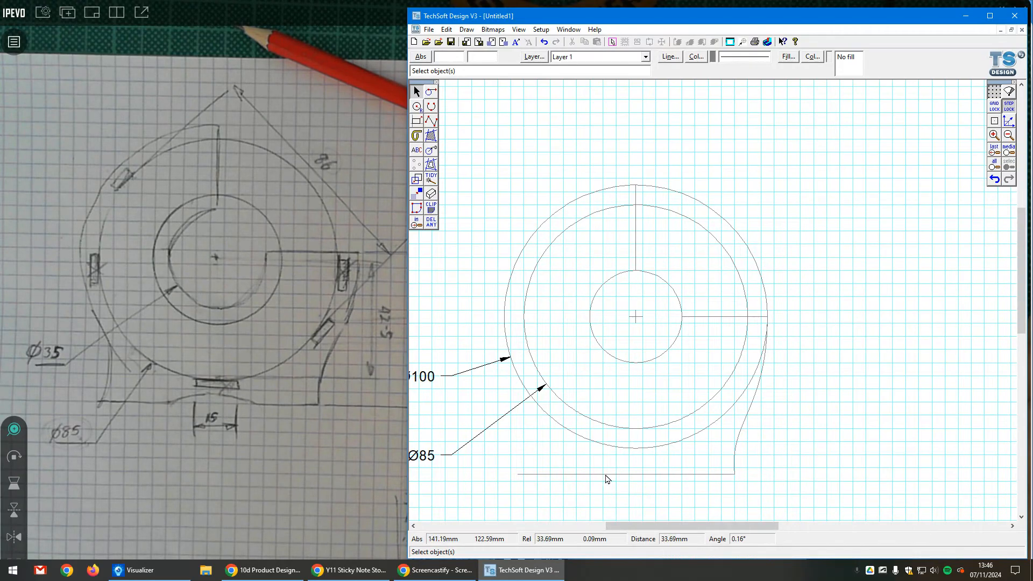
Step: Add two nodes along the polyline's base and move the right one to about 15 mm right of the circles' centre
click(709, 479)
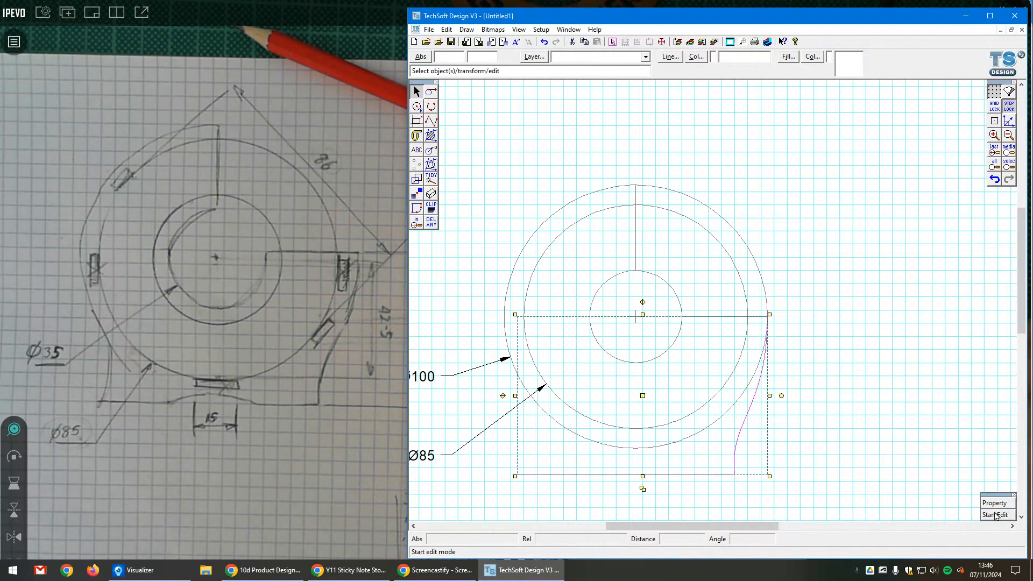
click(994, 515)
click(712, 476)
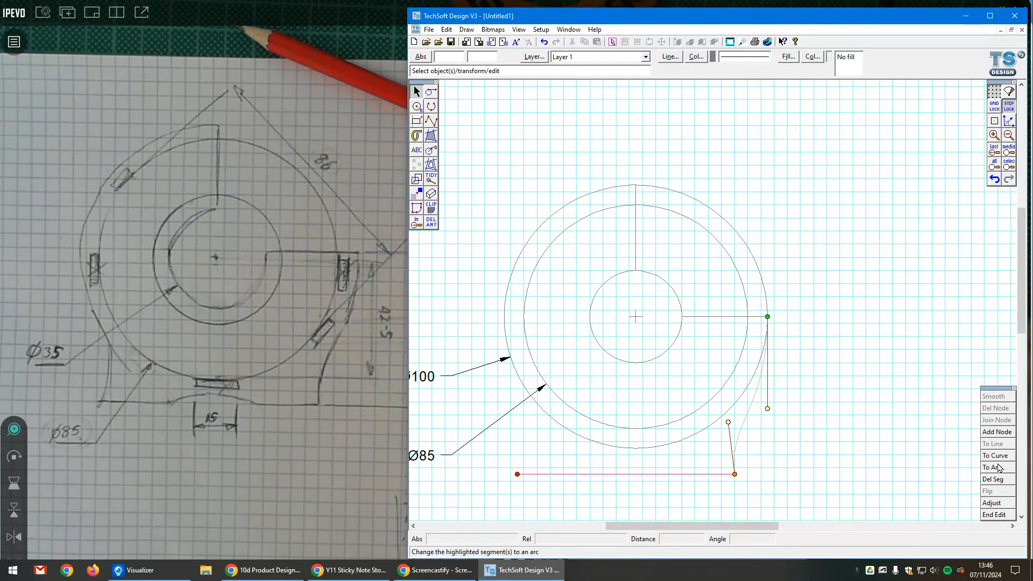
click(999, 433)
click(999, 433)
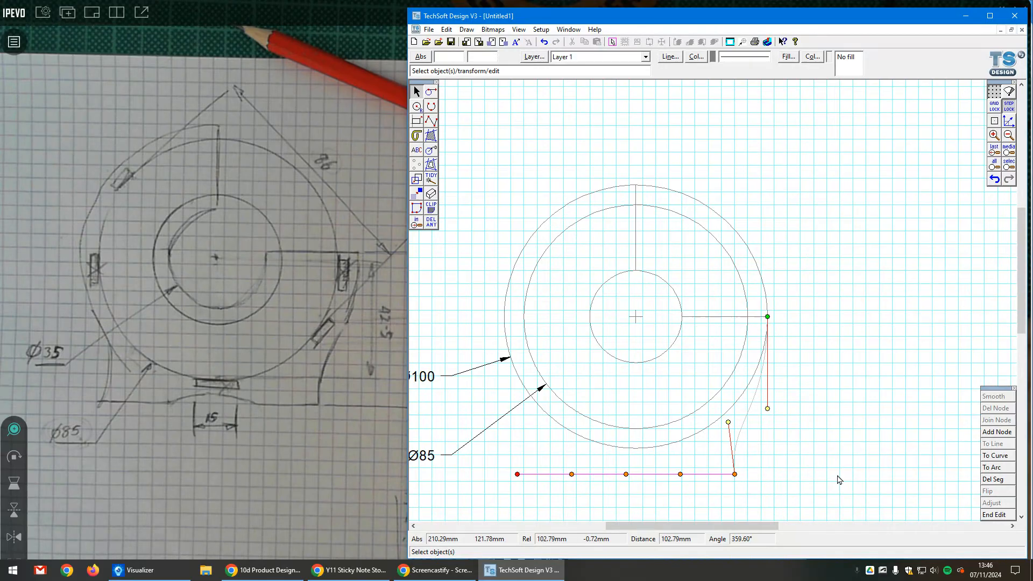
click(990, 182)
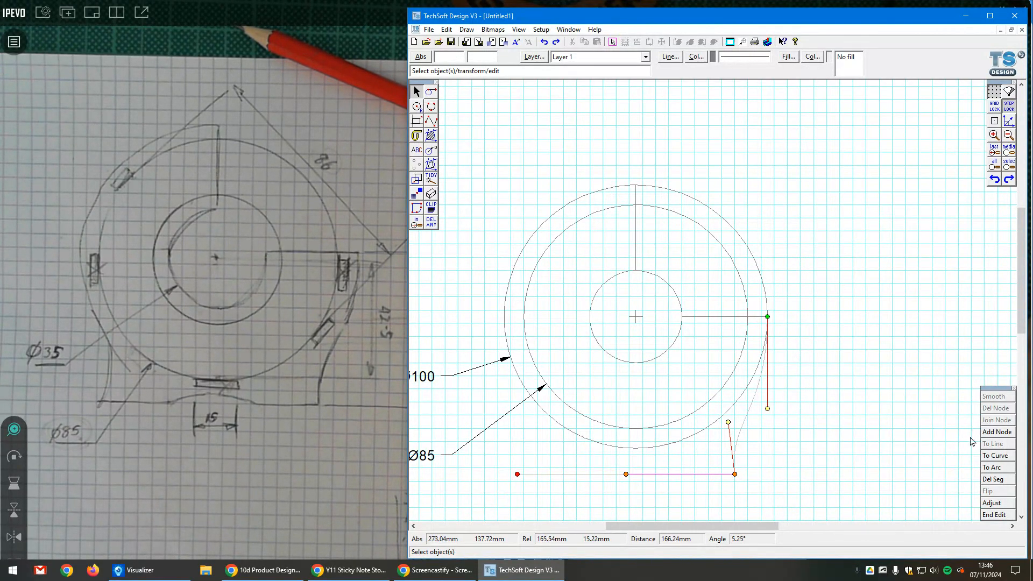
click(998, 430)
scroll(646, 485, up, 1)
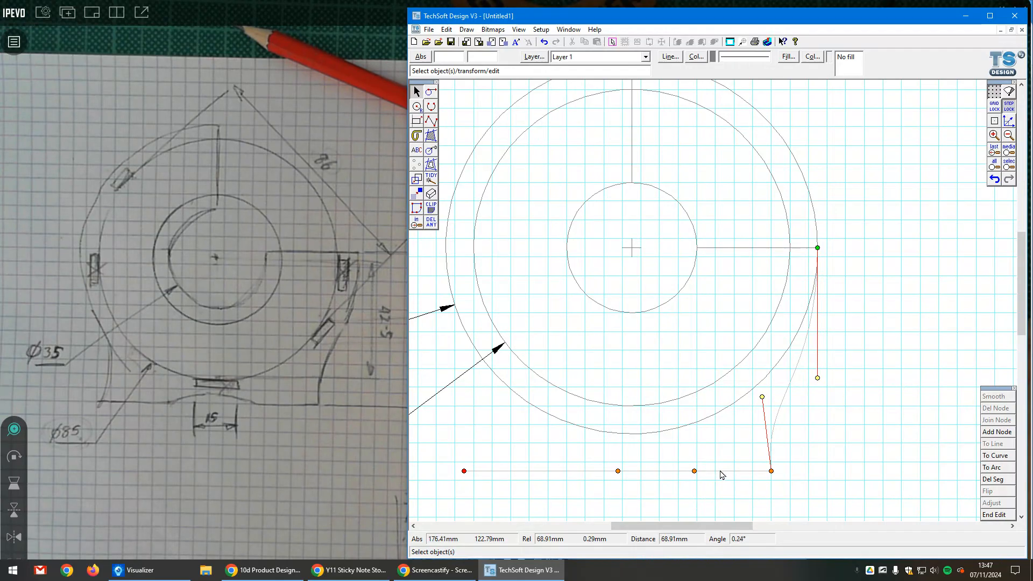
drag(694, 471, 687, 472)
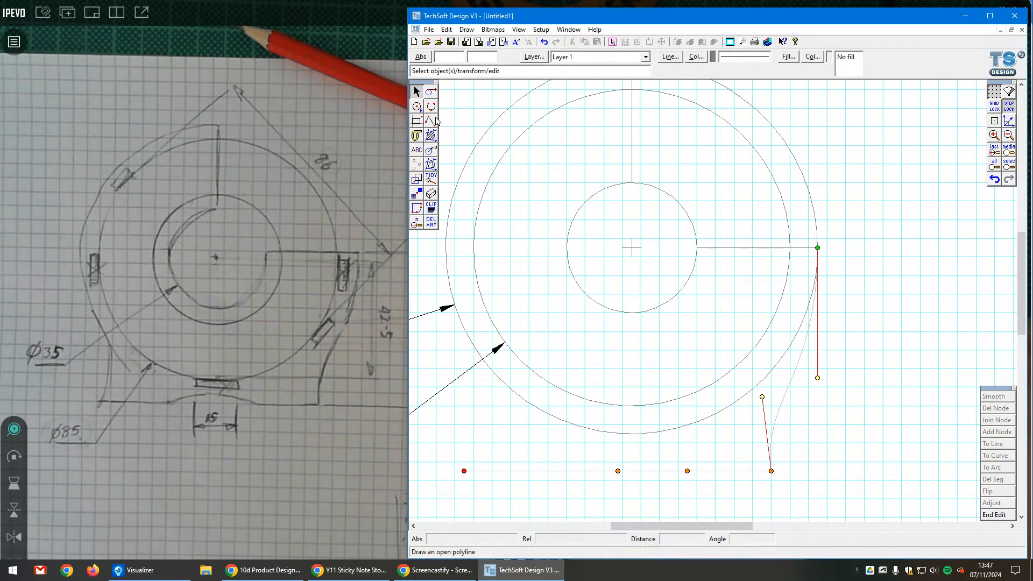
Step: Draw a vertical line about 40 mm long below the inner circle, in line with the centre and crossing the base
click(431, 93)
click(447, 92)
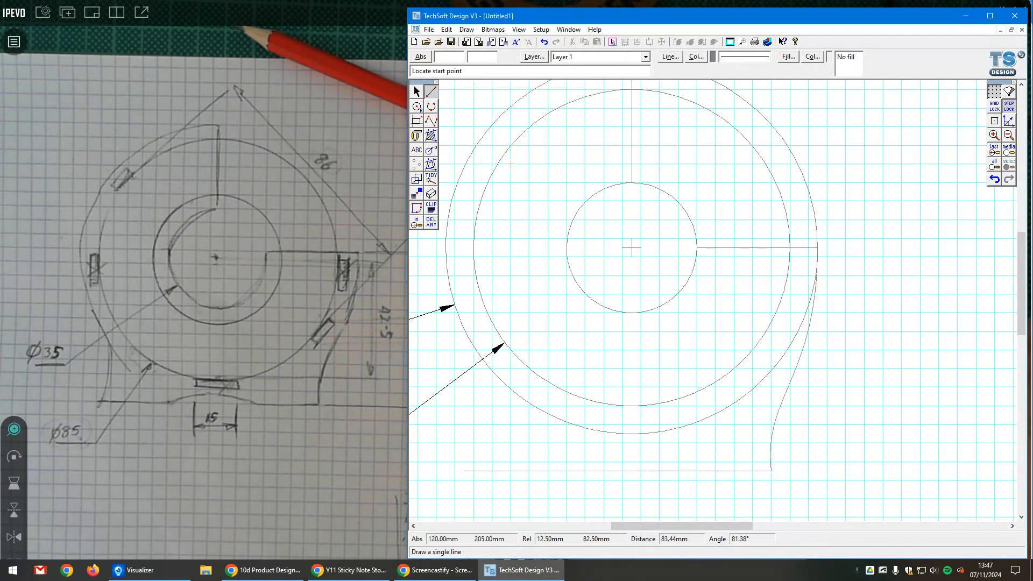
click(631, 331)
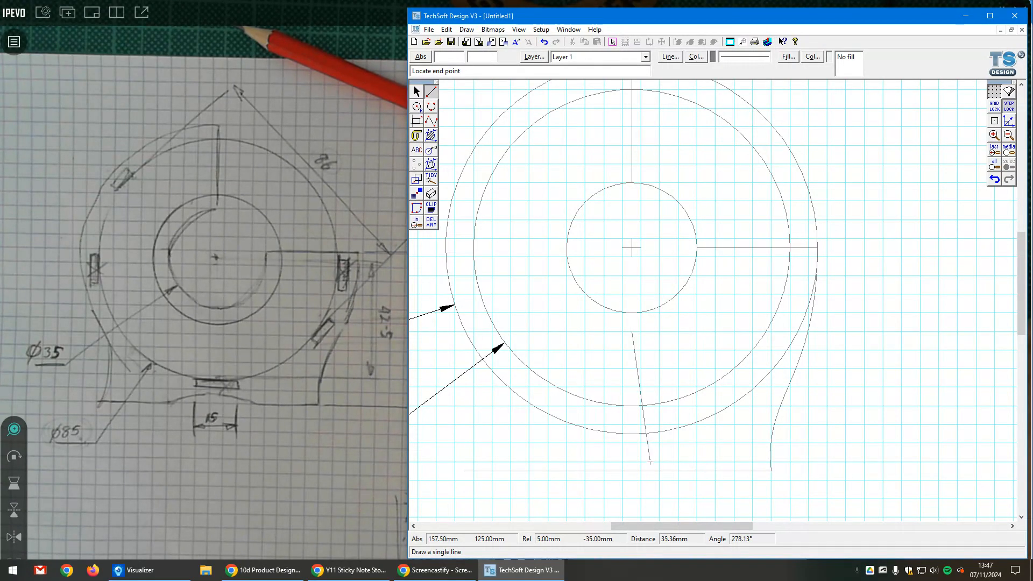
click(632, 481)
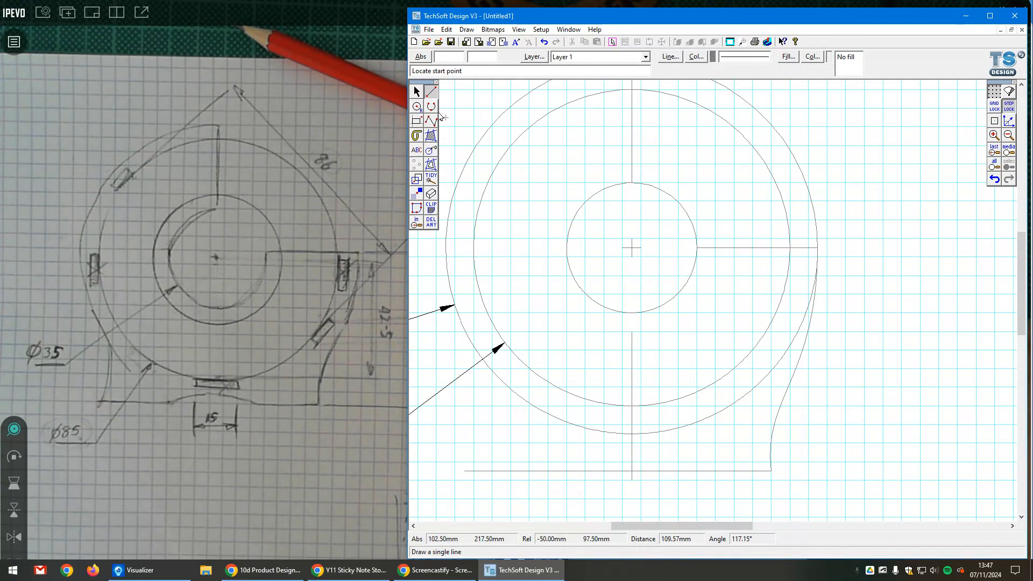
Step: Move the polyline's left inner base node to about 15 mm left of the vertical centre line
click(416, 92)
click(695, 472)
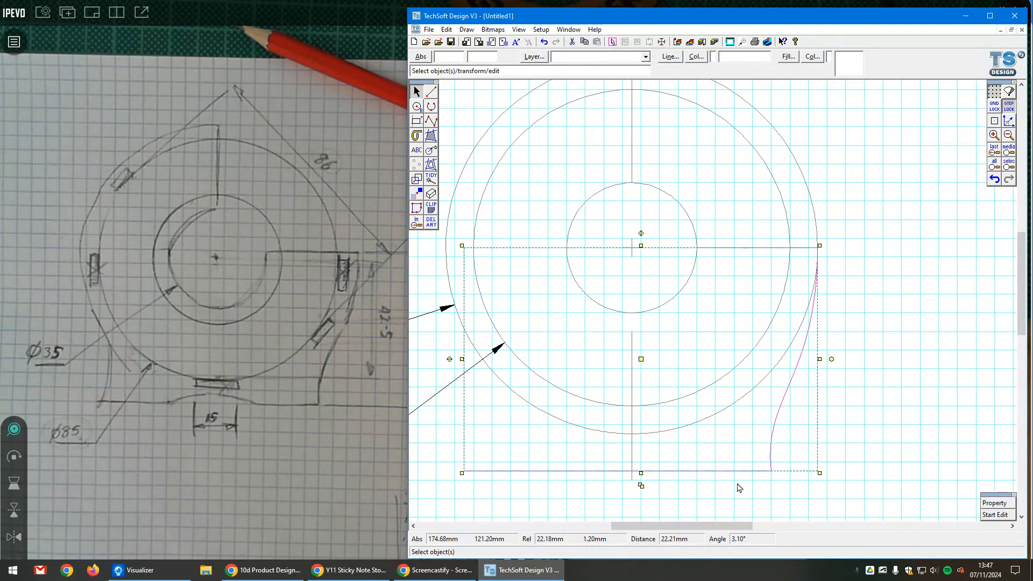
click(995, 515)
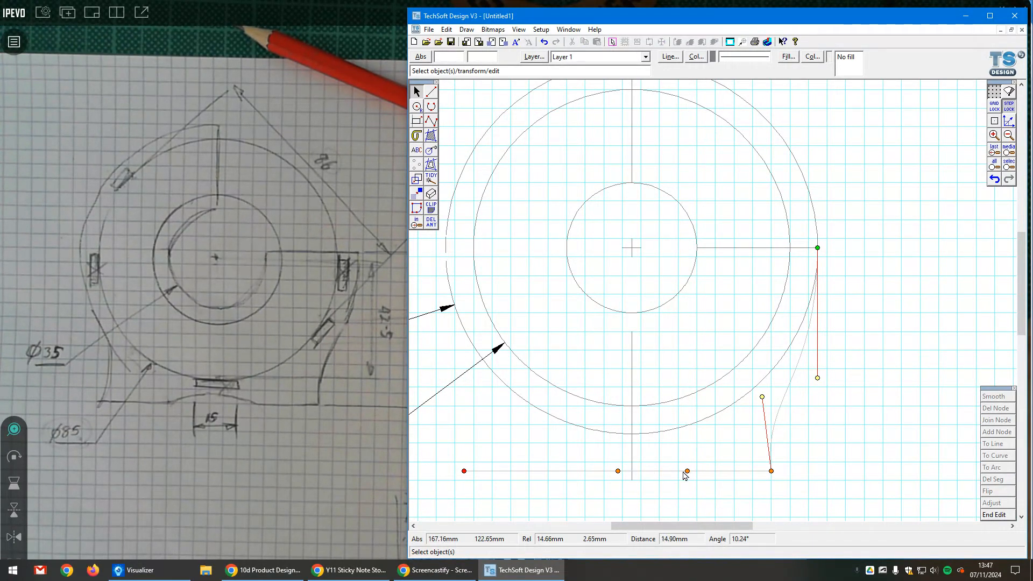
drag(618, 470, 576, 471)
Step: Convert the middle base segment to a curve and raise its handles to form a shallow symmetrical arch
click(611, 472)
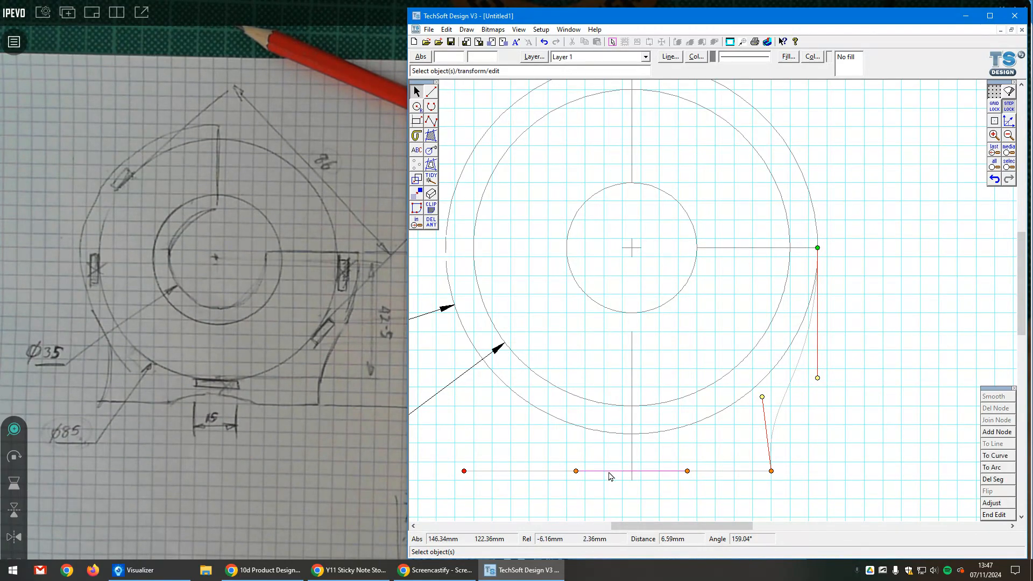
click(983, 456)
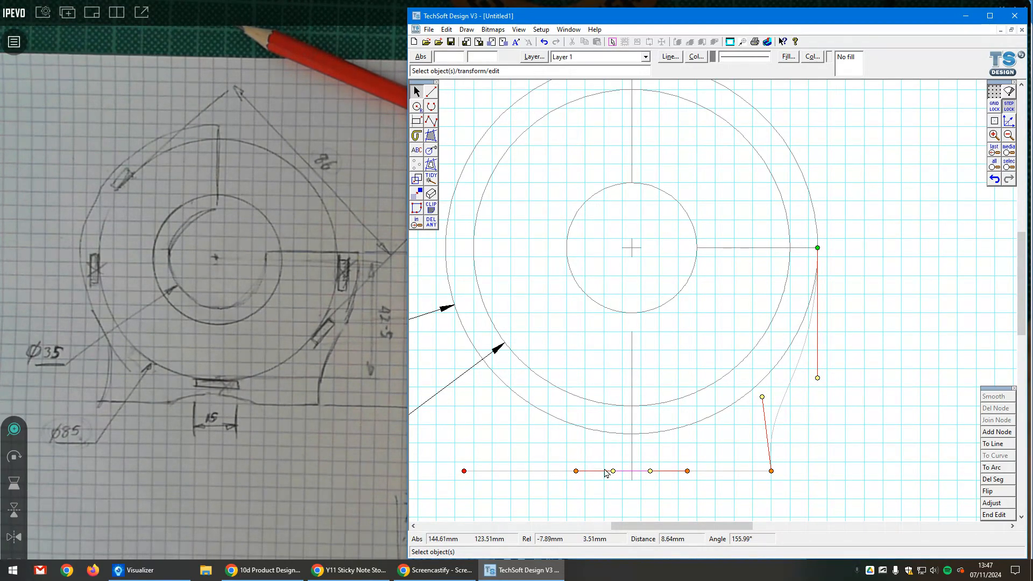
drag(612, 470, 659, 462)
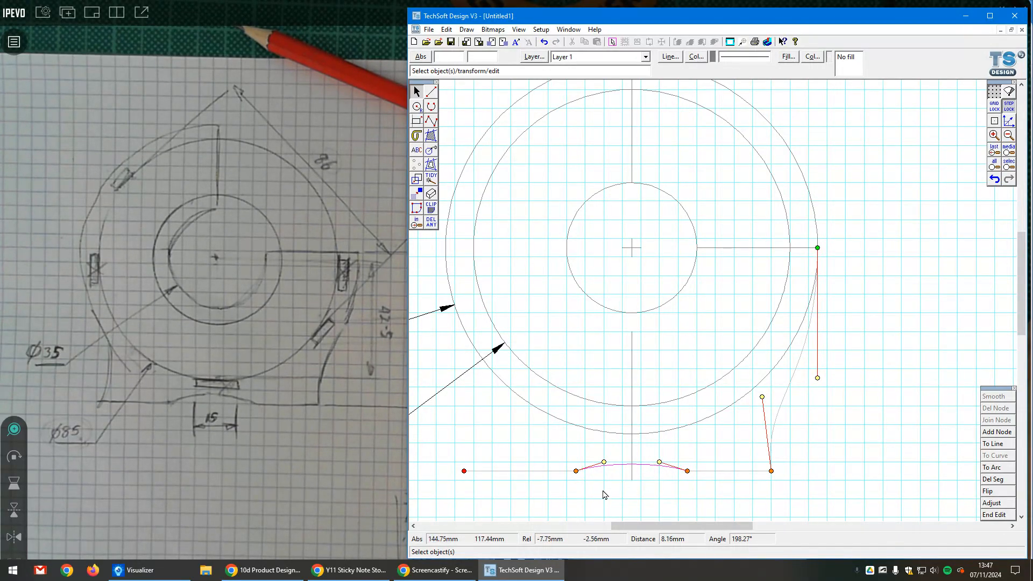
Step: Finish the base arch edit and try to draw a tangent to the outer circle from a point on its lower-left side
right_click(686, 490)
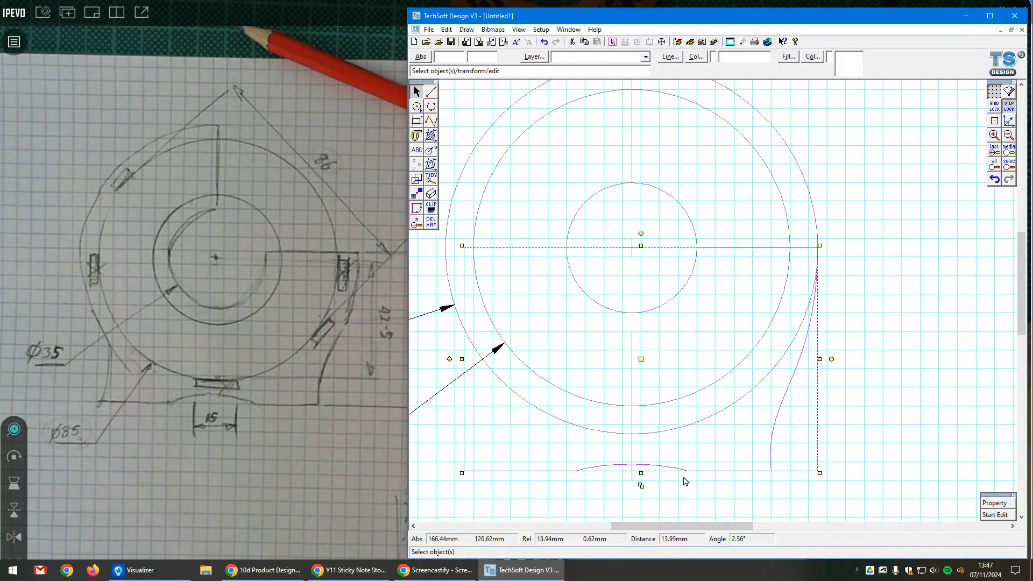
click(994, 514)
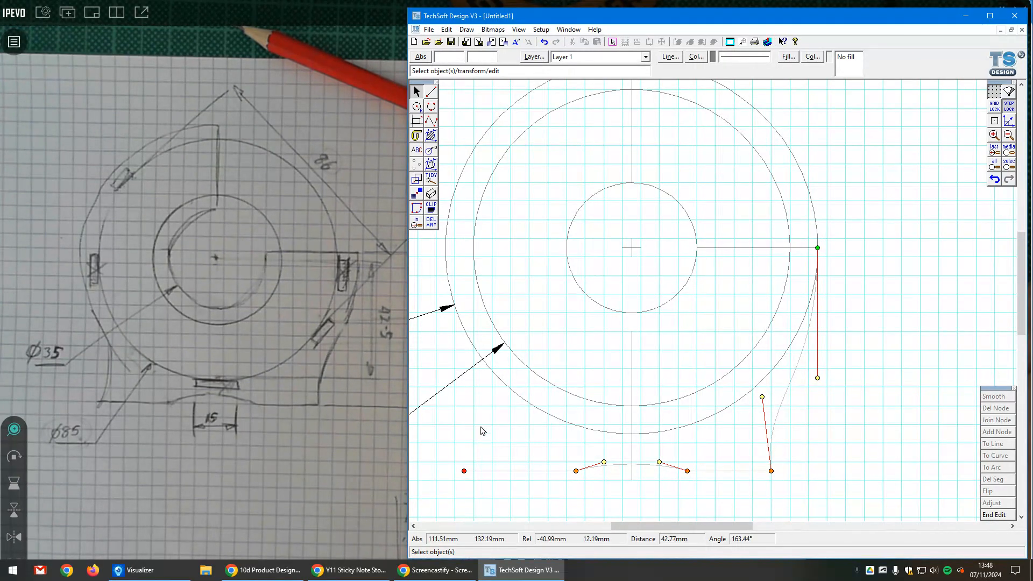
click(431, 92)
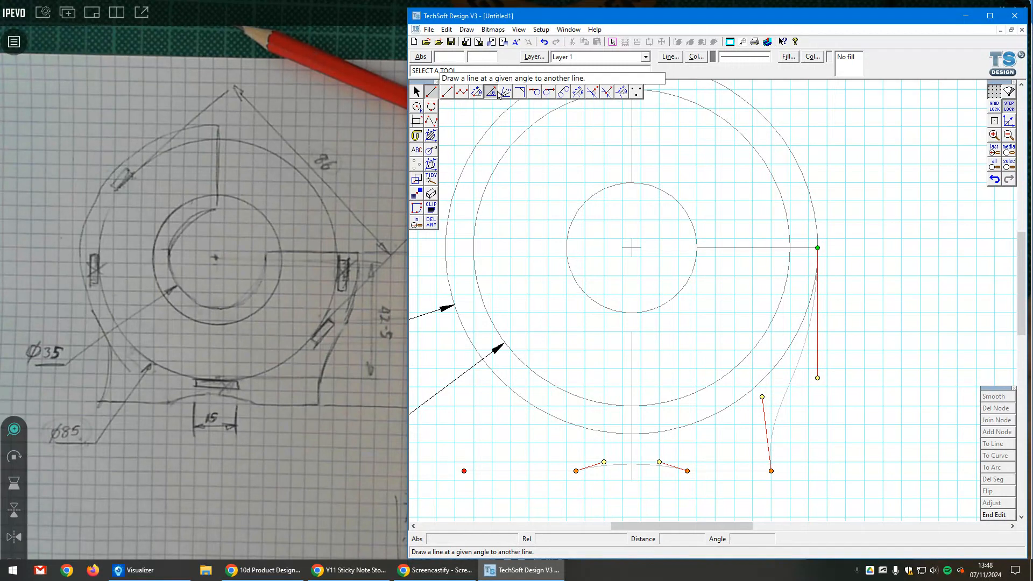
click(534, 94)
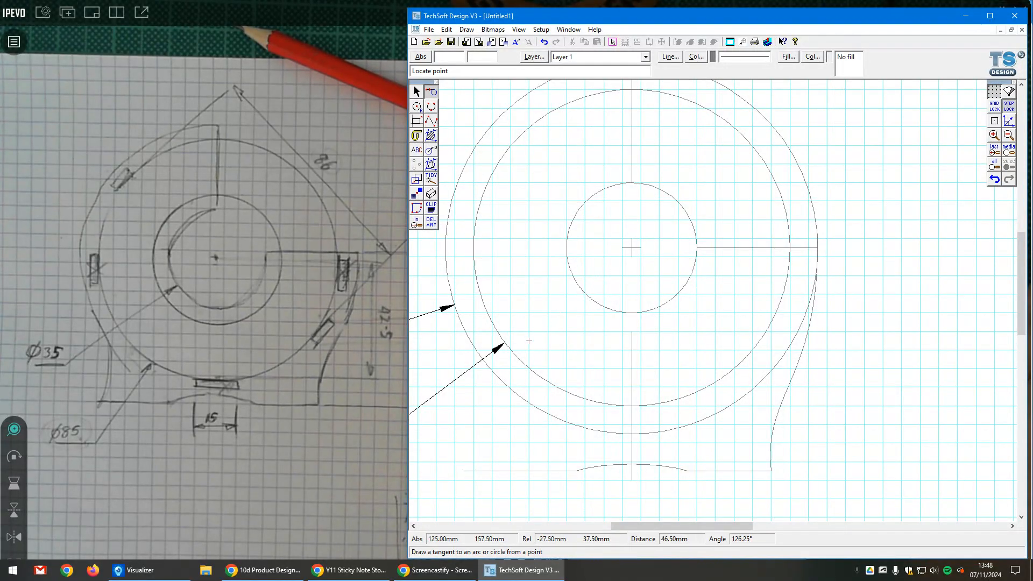
click(501, 379)
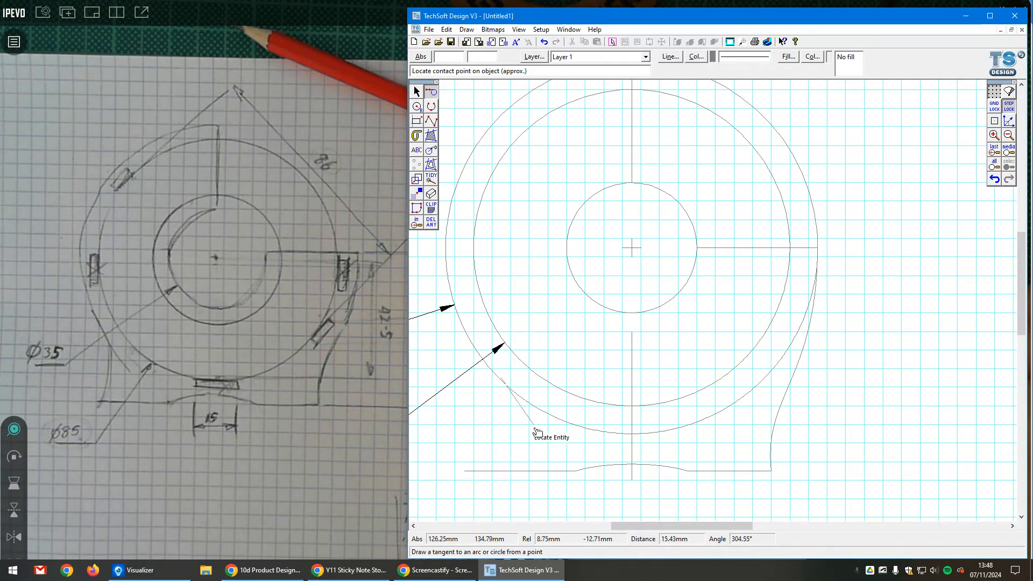
click(519, 396)
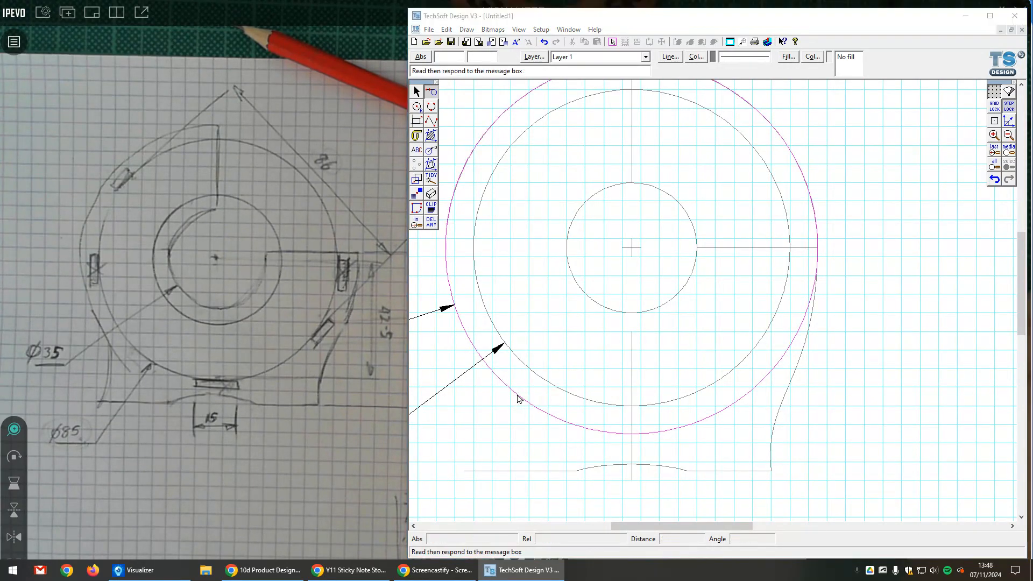
click(715, 308)
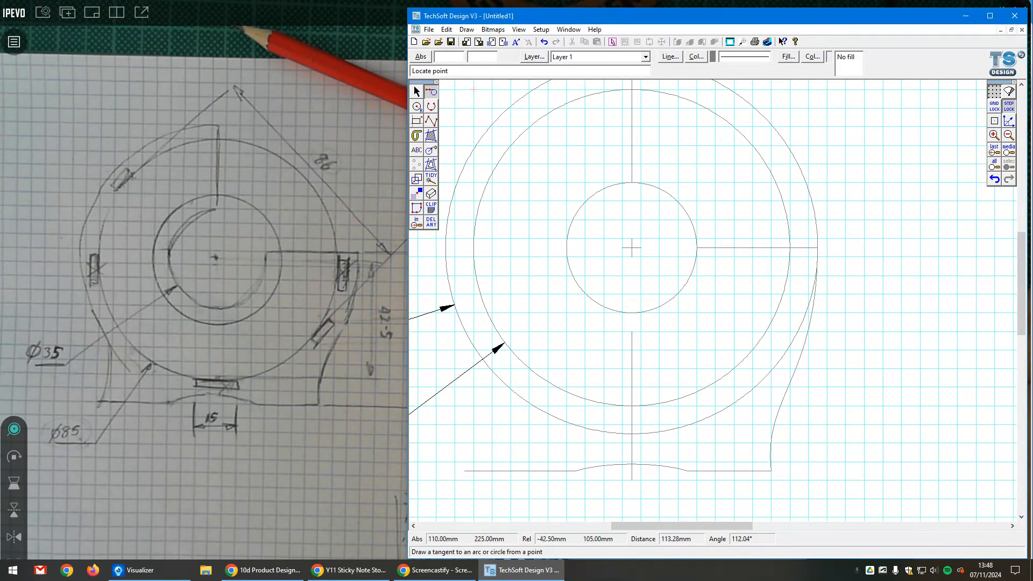
Step: Draw a single line from the base's left end up toward the outer circle, rising 20 mm over 10 mm to the right
click(430, 91)
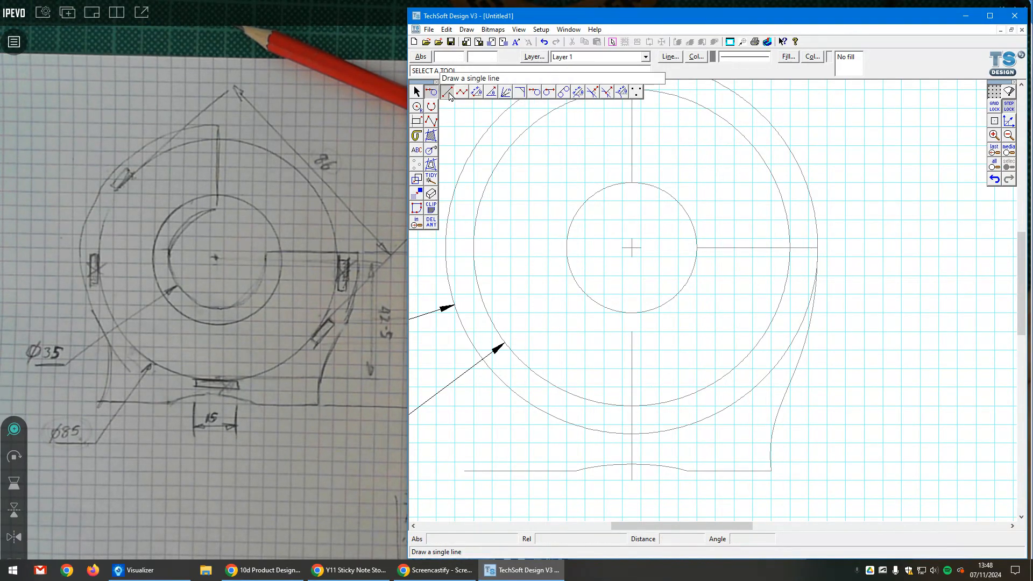
click(534, 91)
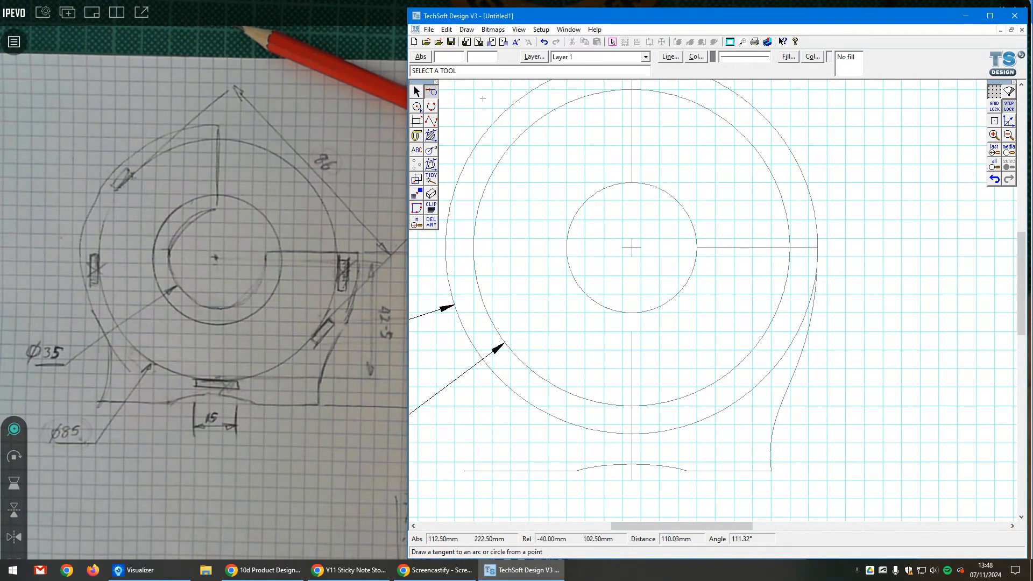
click(431, 93)
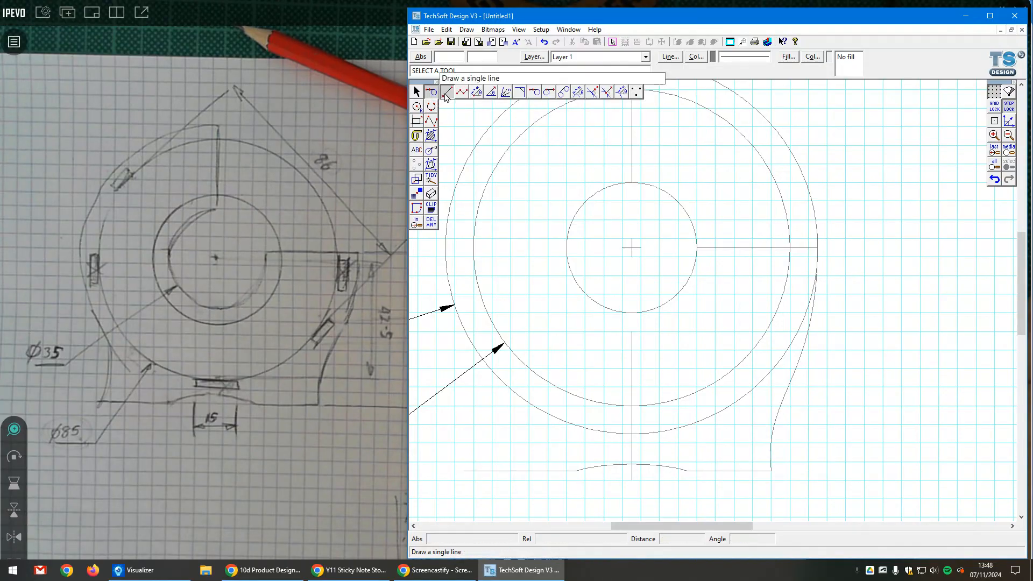
click(446, 93)
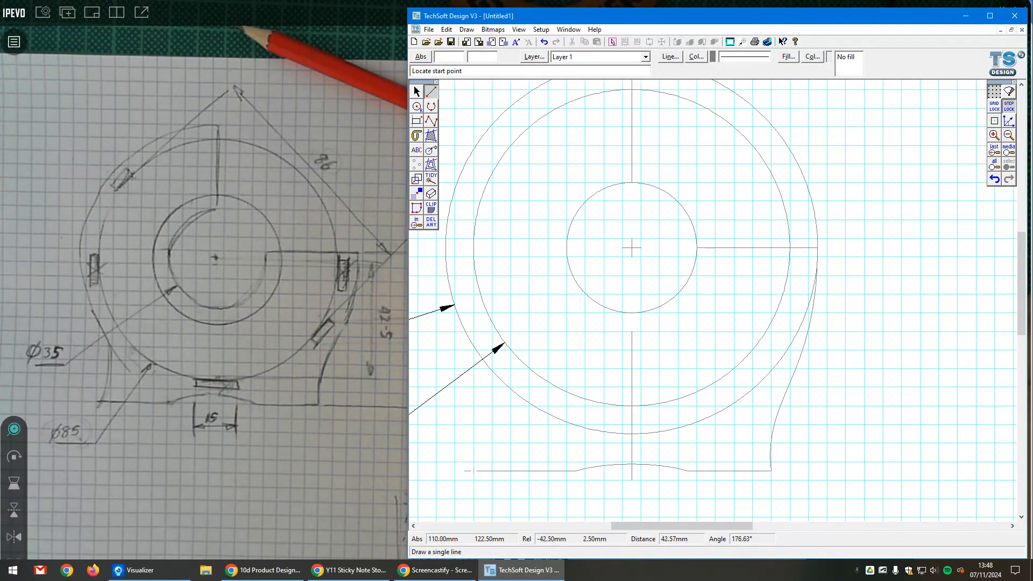
click(463, 471)
click(500, 397)
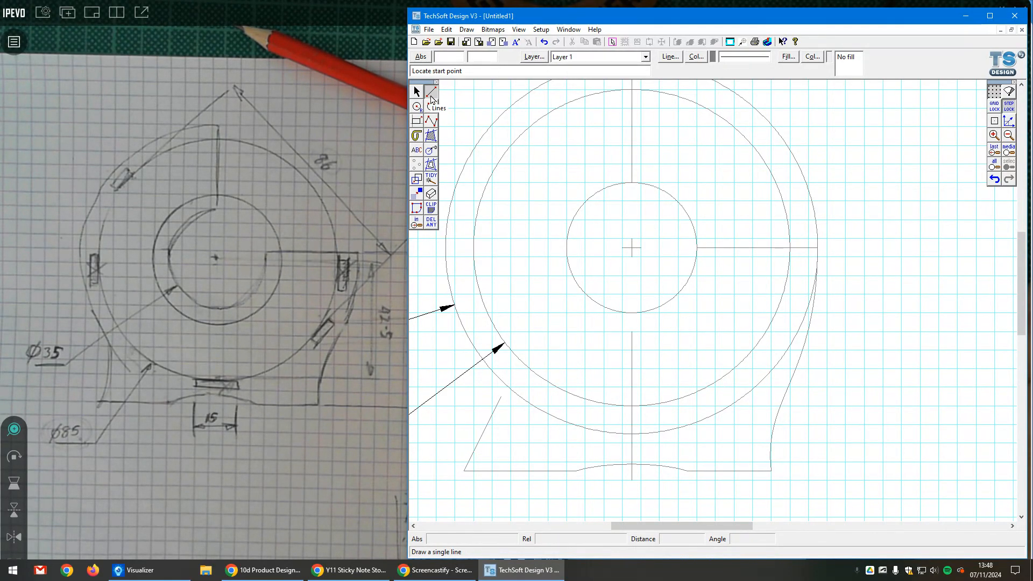
Step: Draw a tangent from the slanted line's upper end to the lower-left side of the outer circle
click(431, 92)
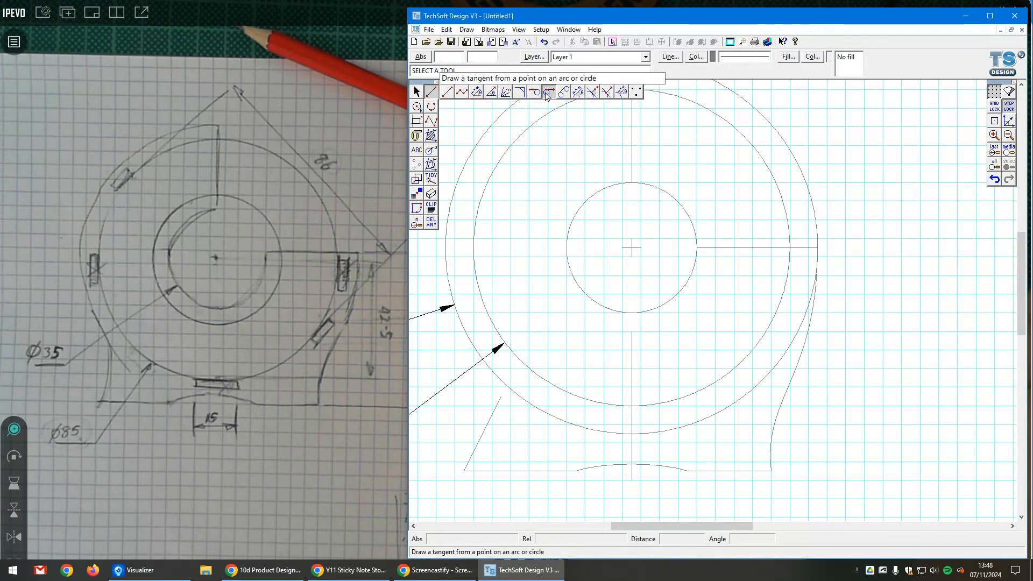
click(547, 95)
click(434, 94)
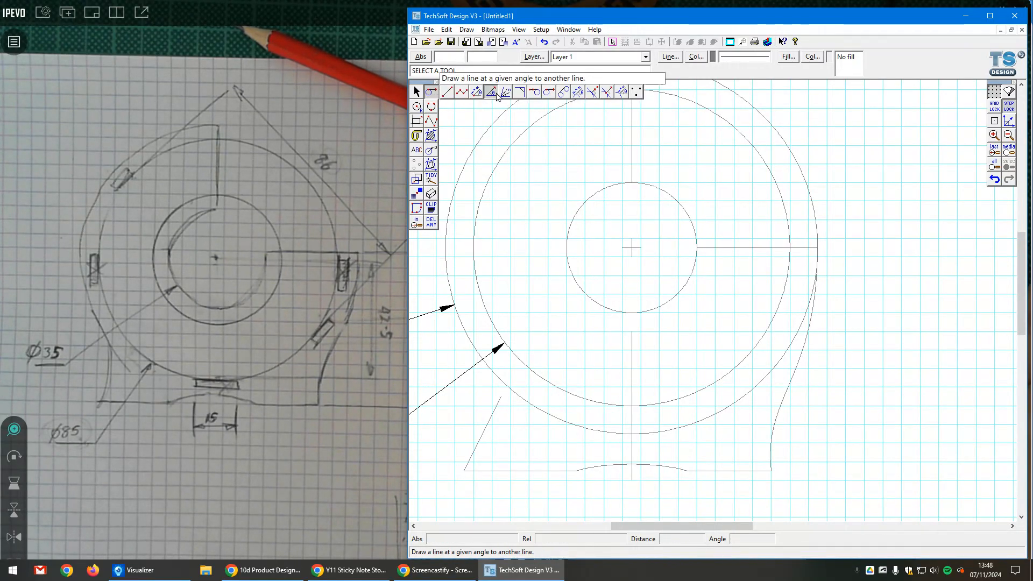
click(534, 94)
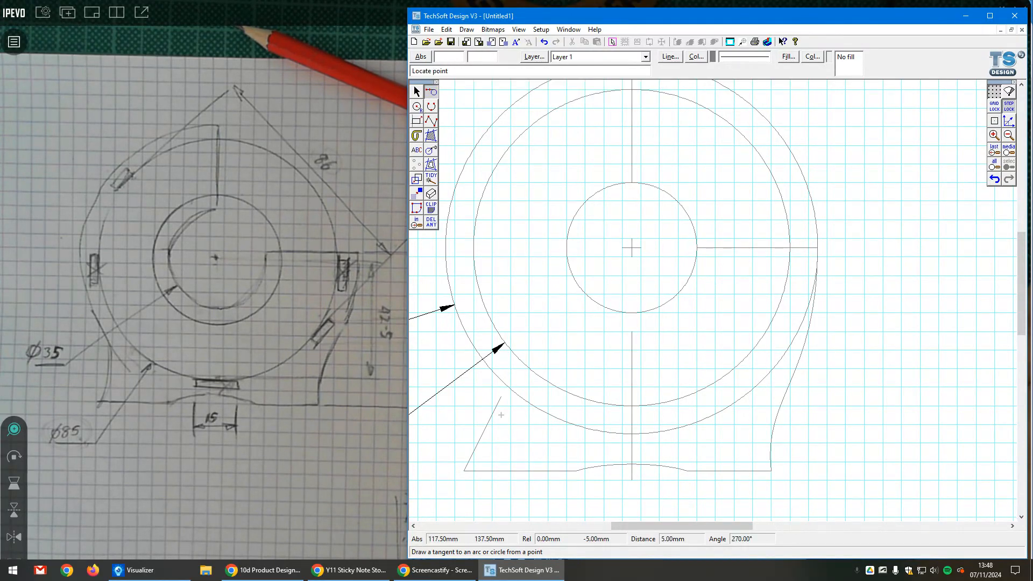
click(500, 397)
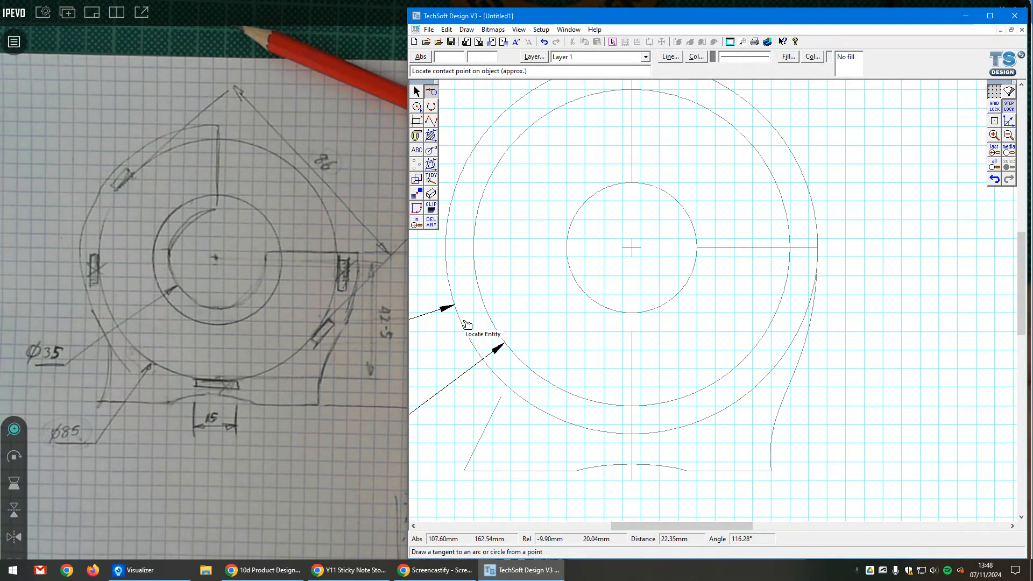
click(487, 360)
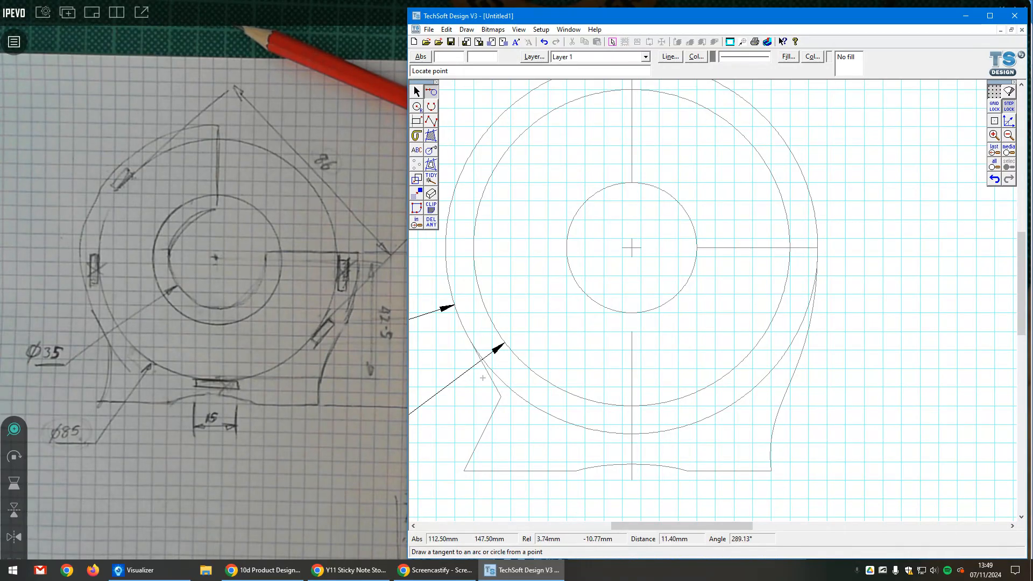
Step: Convert the slanted line at the base's left end to a curve and shift its handles to form an S-bend
click(416, 92)
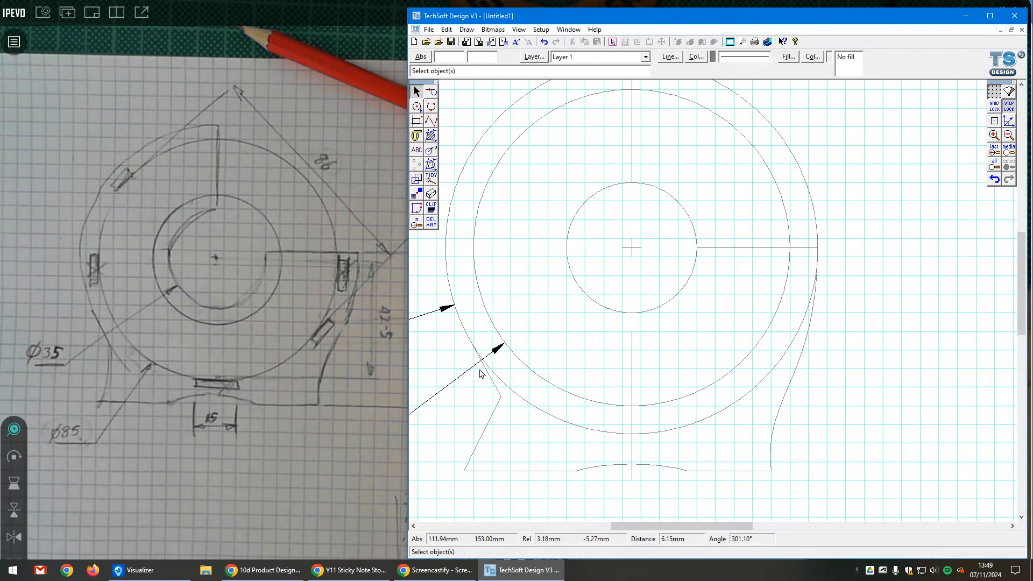
click(492, 418)
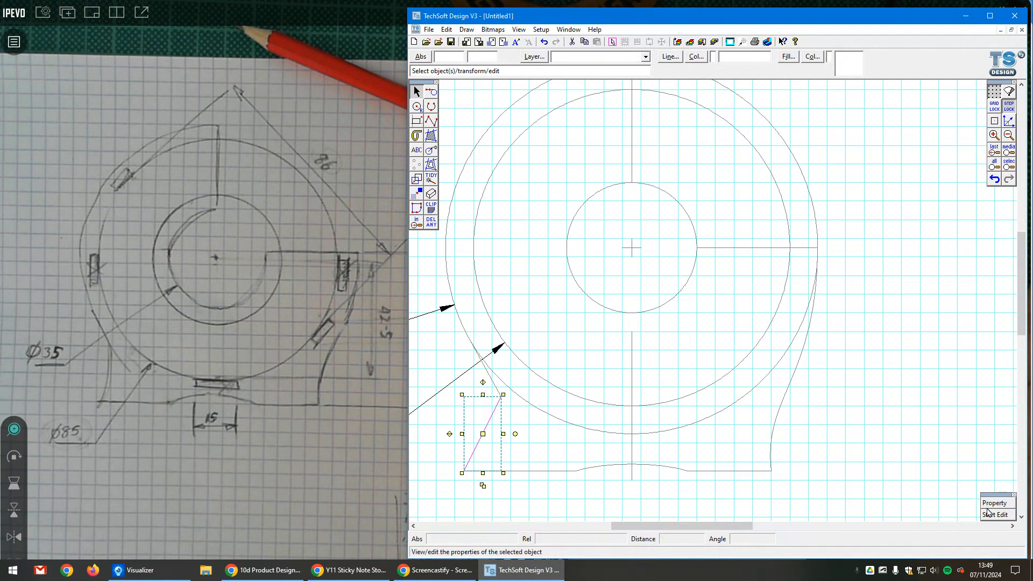
click(994, 515)
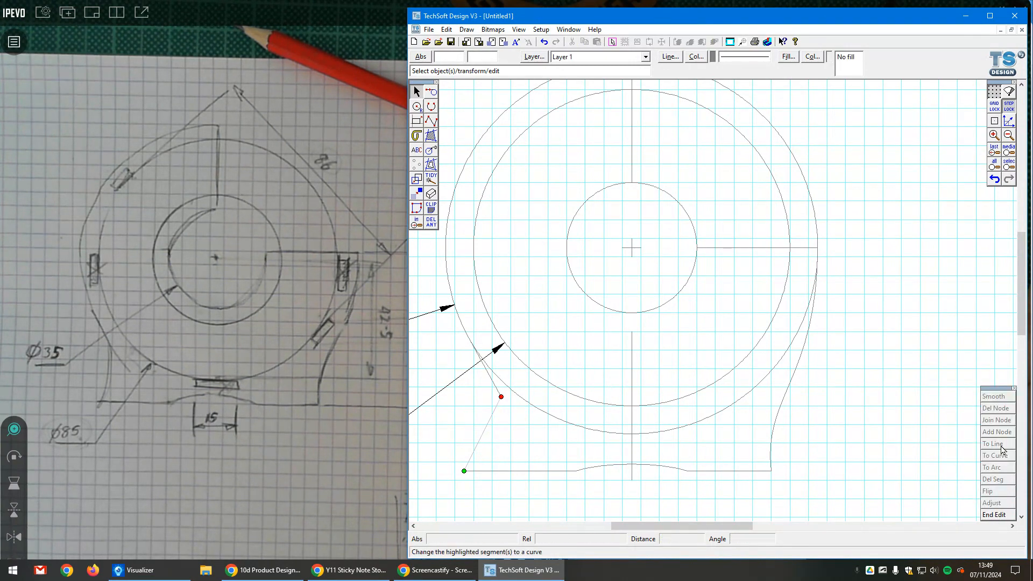
click(485, 434)
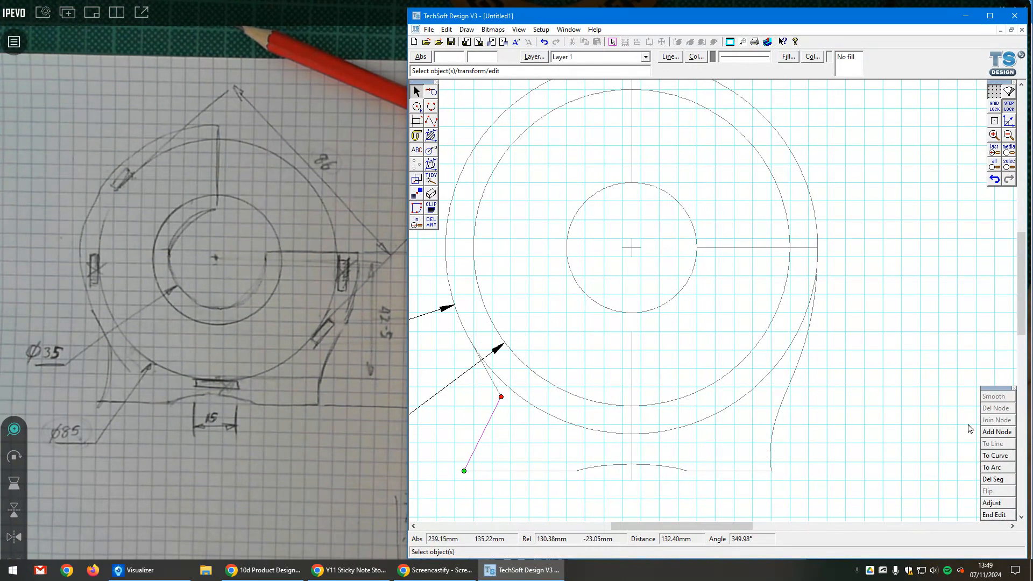
click(1001, 456)
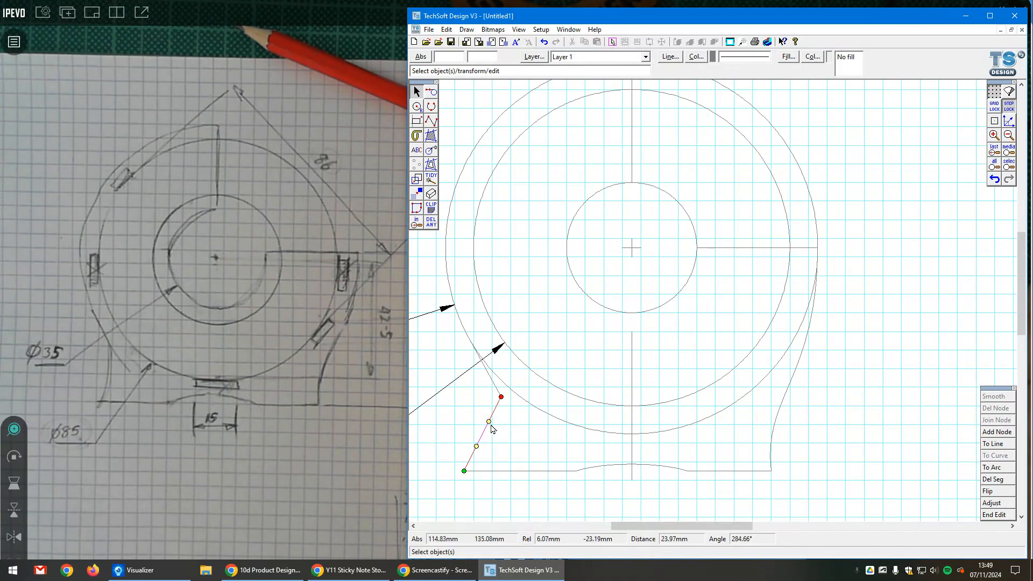
drag(489, 422, 519, 425)
drag(477, 445, 474, 440)
click(540, 451)
click(678, 506)
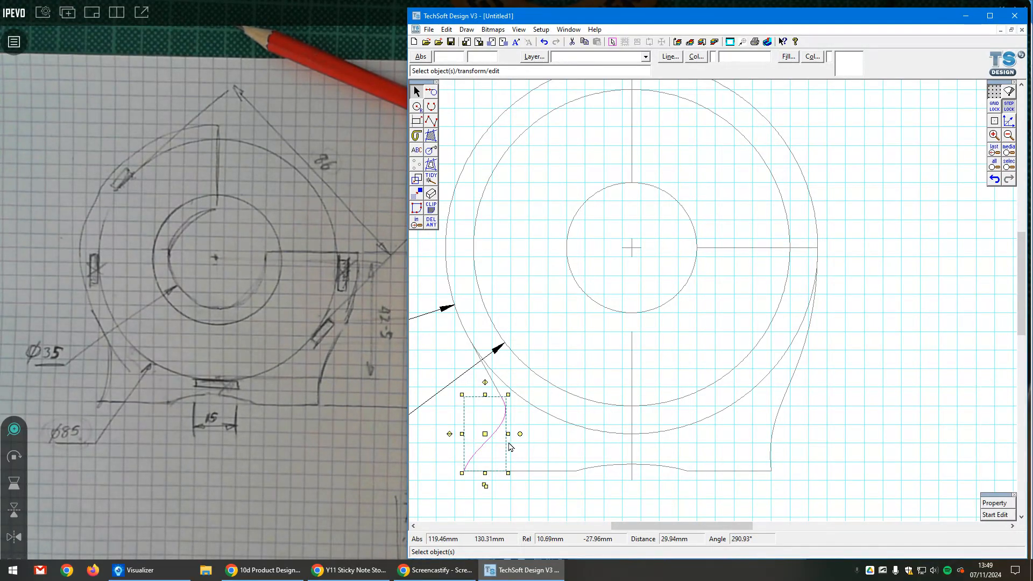
Step: Delete the S-shaped curve and the tangent line above the base's left end
key(Delete)
click(503, 399)
key(Delete)
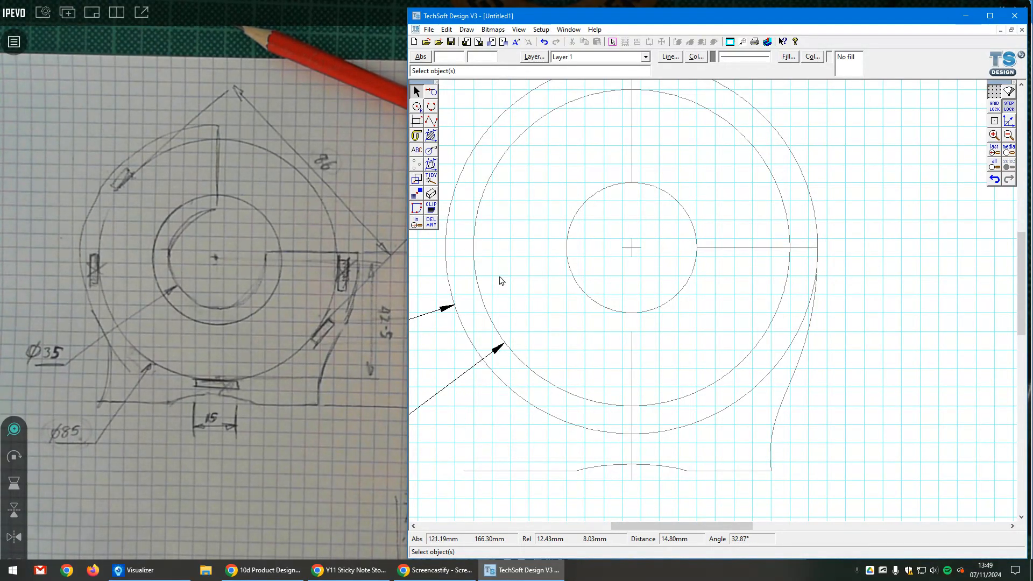
click(434, 121)
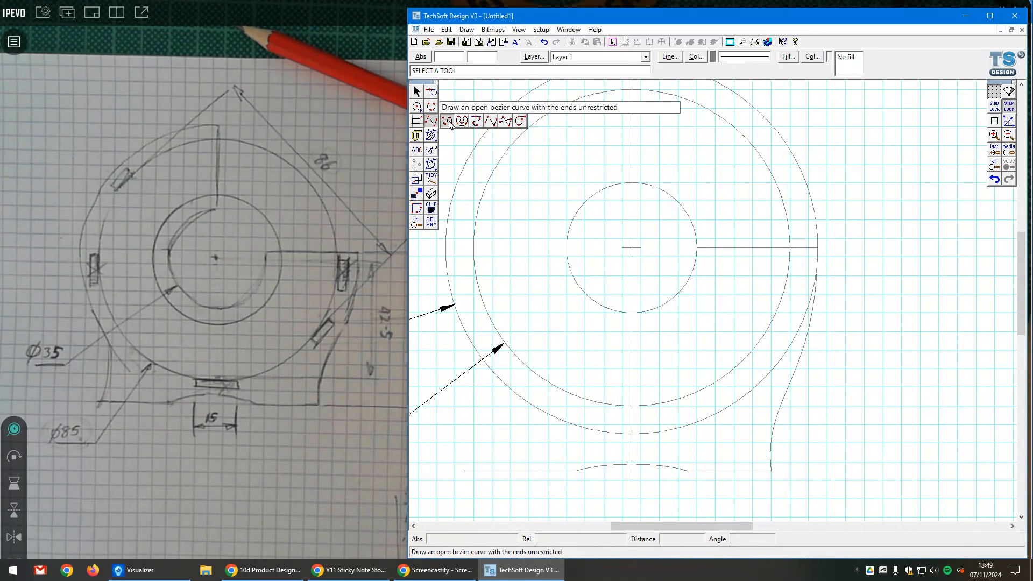
click(447, 121)
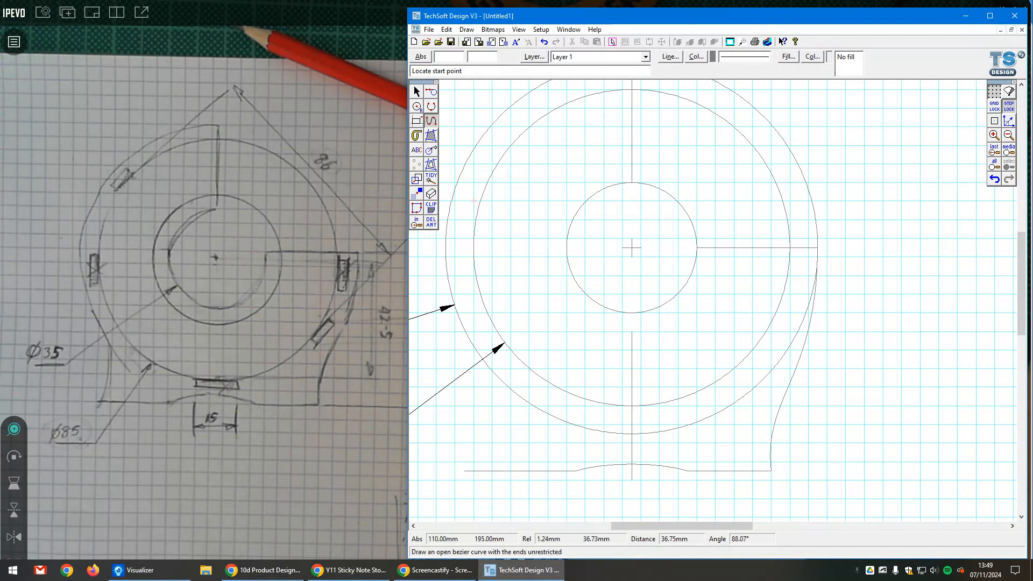
click(464, 470)
scroll(463, 331, up, 3)
scroll(464, 331, down, 3)
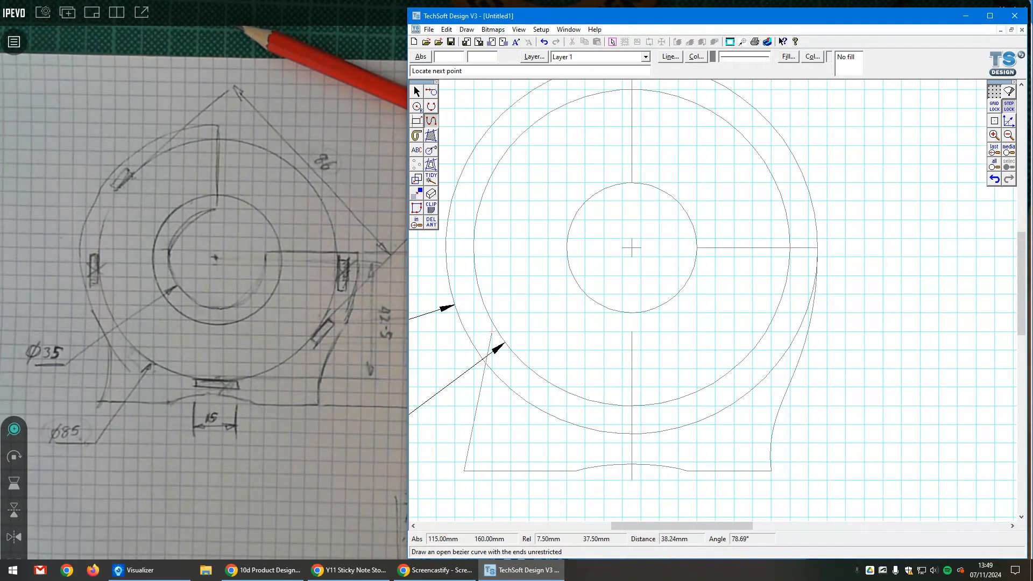
click(416, 90)
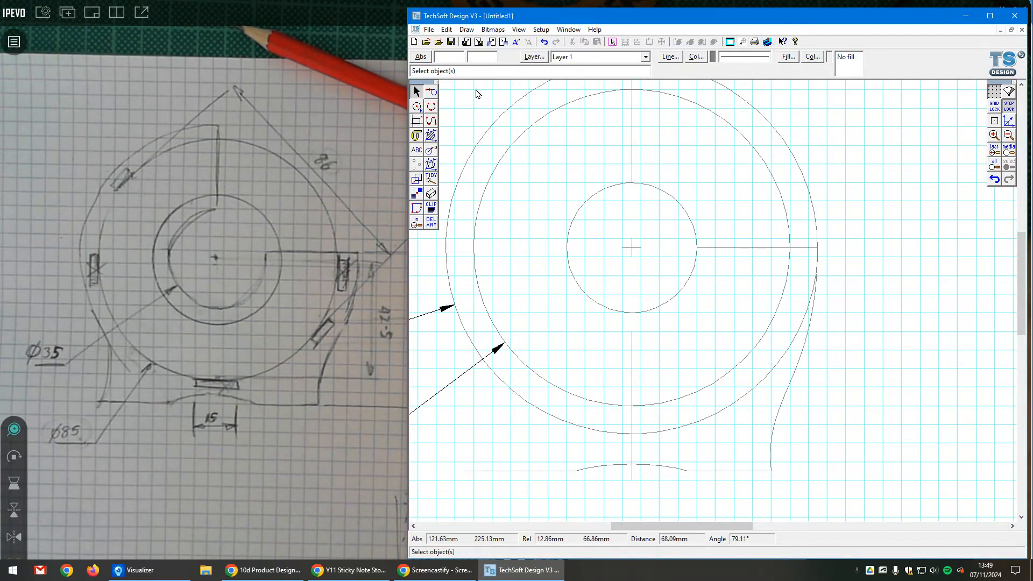
Step: Enable radial lock with a 30° step angle and draw a line from the circles' centre down-left at 30° below horizontal, just past the outer circle
click(431, 92)
click(449, 95)
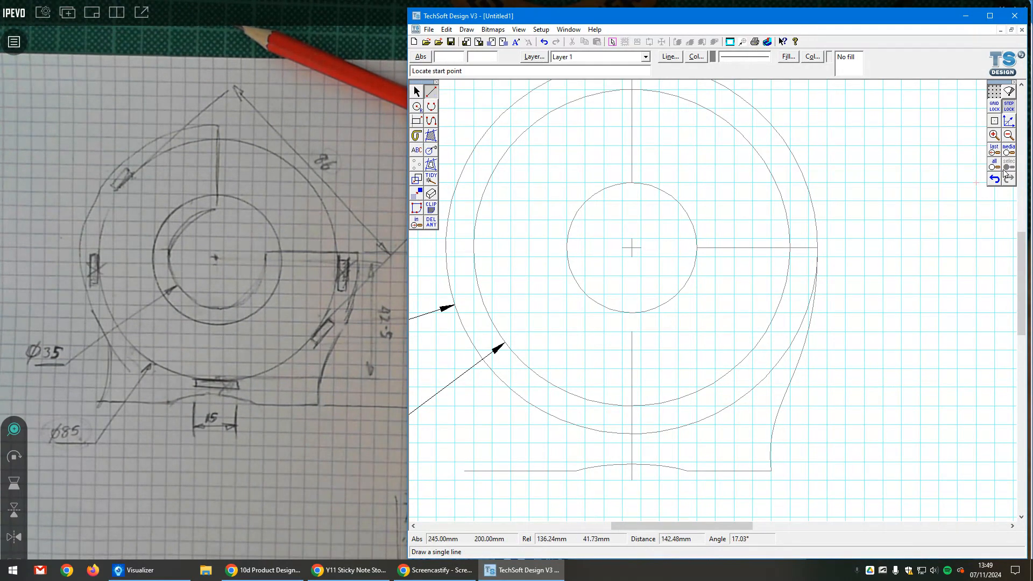
right_click(1008, 121)
key(Tab)
key(Tab)
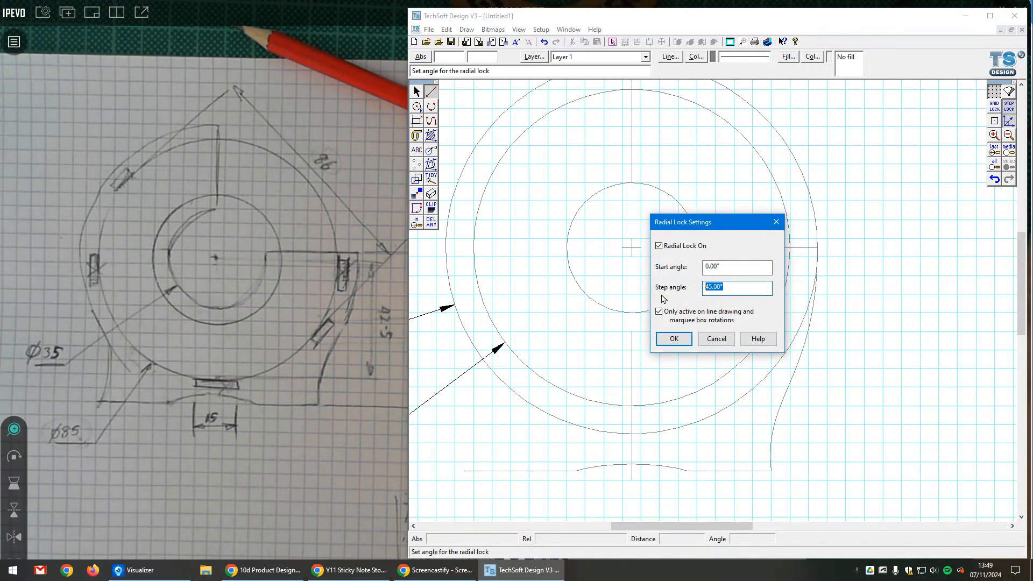
text(30)
click(688, 335)
click(632, 248)
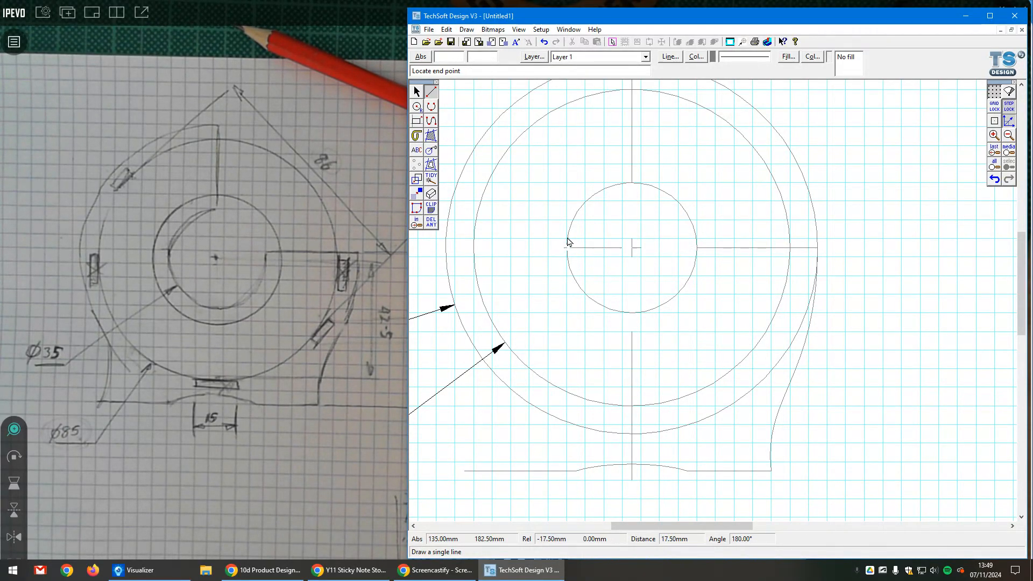
click(462, 345)
Step: Trim away the angled line's parts between the centre and the outer circle, keeping only the short piece outside it
click(430, 222)
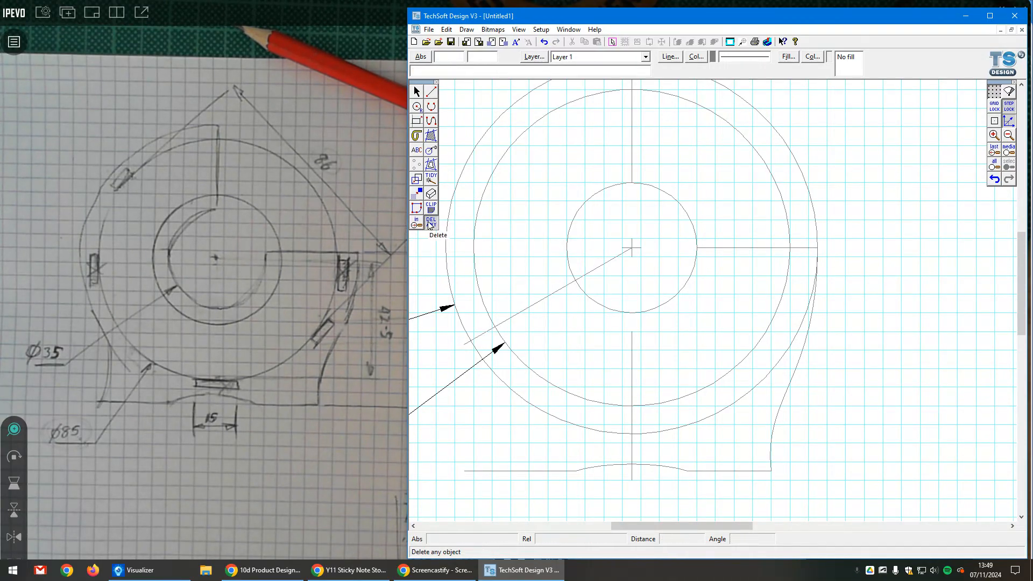
click(461, 223)
click(479, 336)
click(528, 308)
click(614, 261)
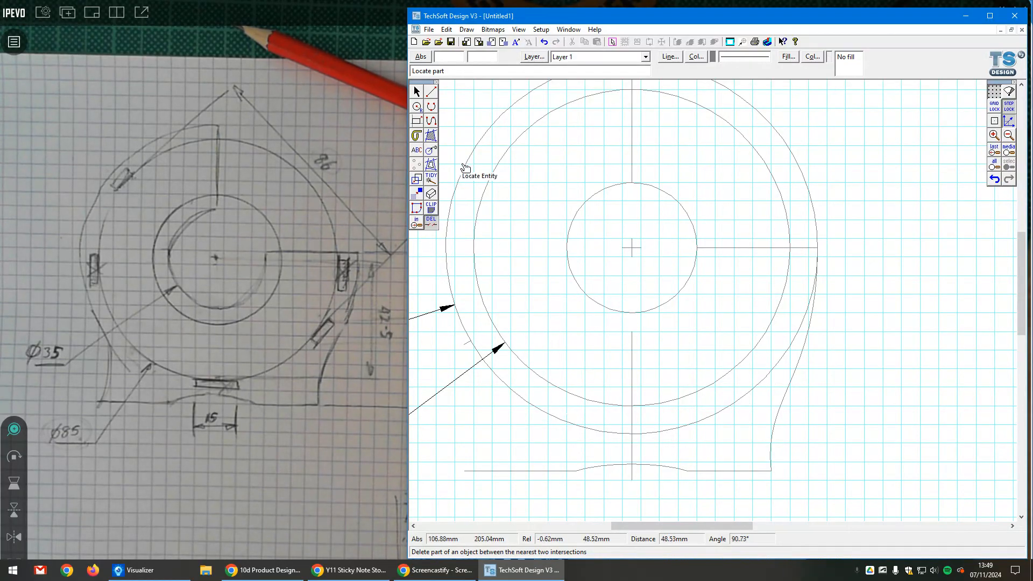
Step: Draw an open Bezier curve from the base's left end to the short line's inner end on the outer circle, with step lock off and Attach on
click(430, 121)
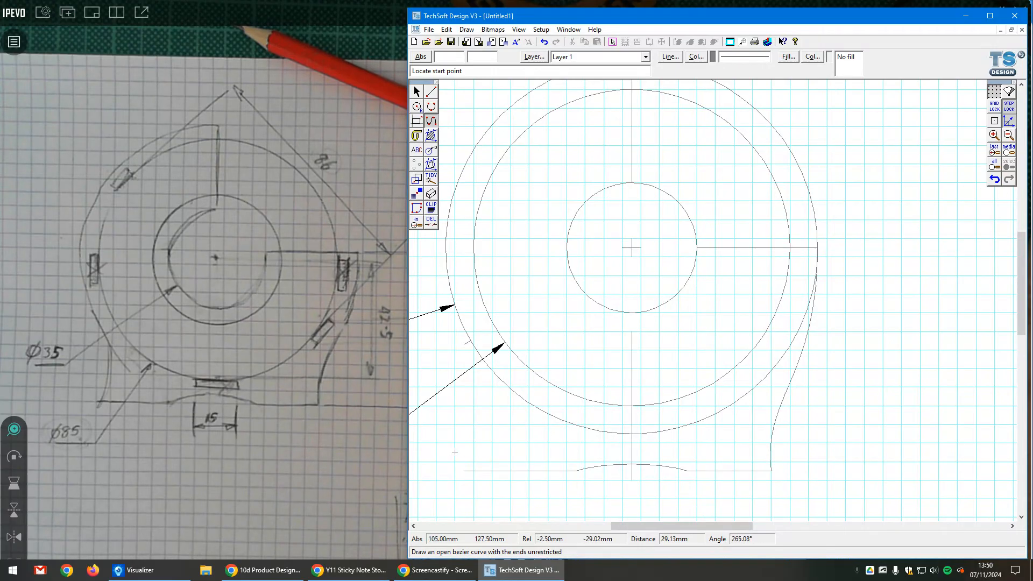
click(463, 471)
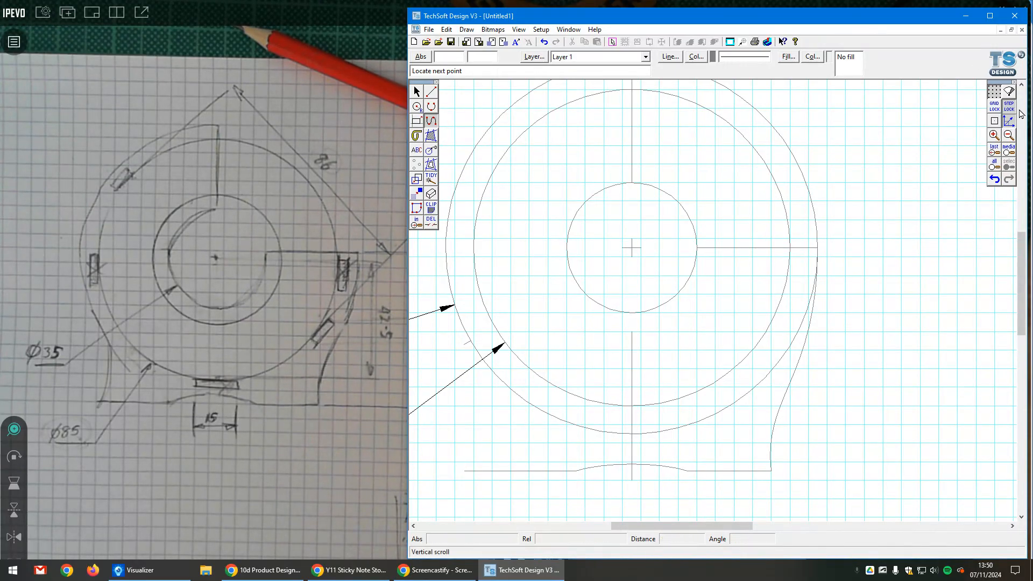
click(1012, 124)
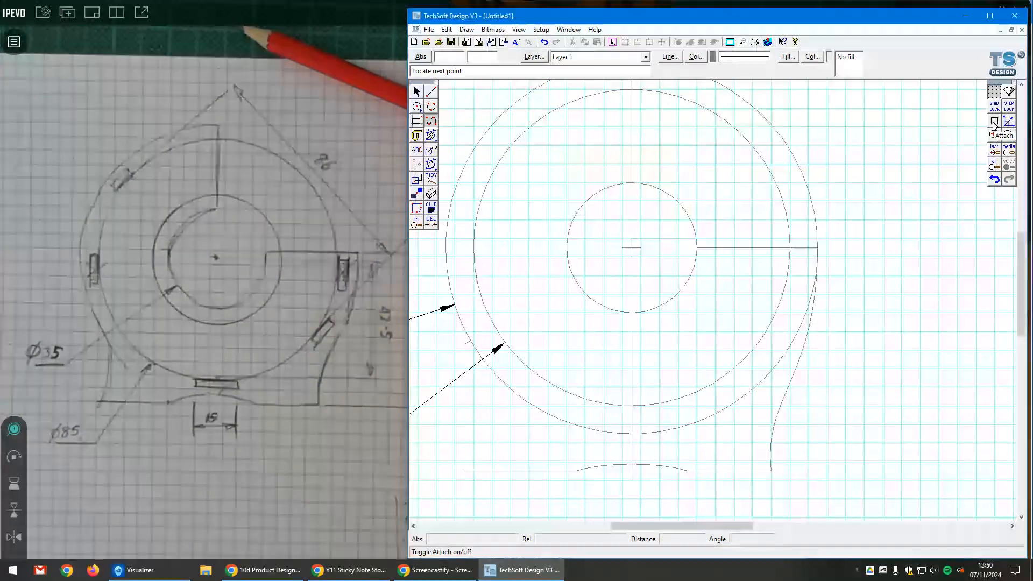
click(995, 123)
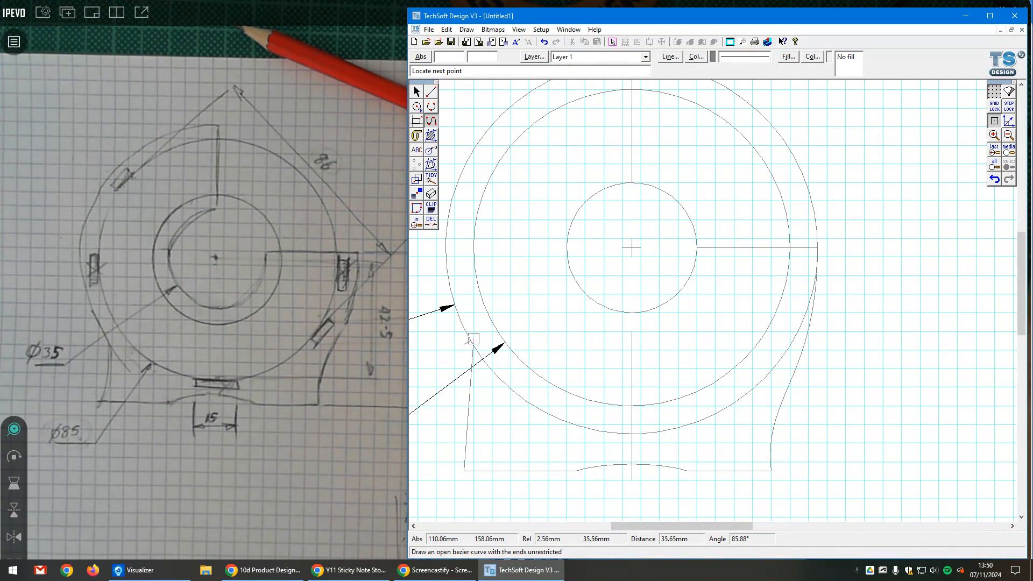
click(471, 339)
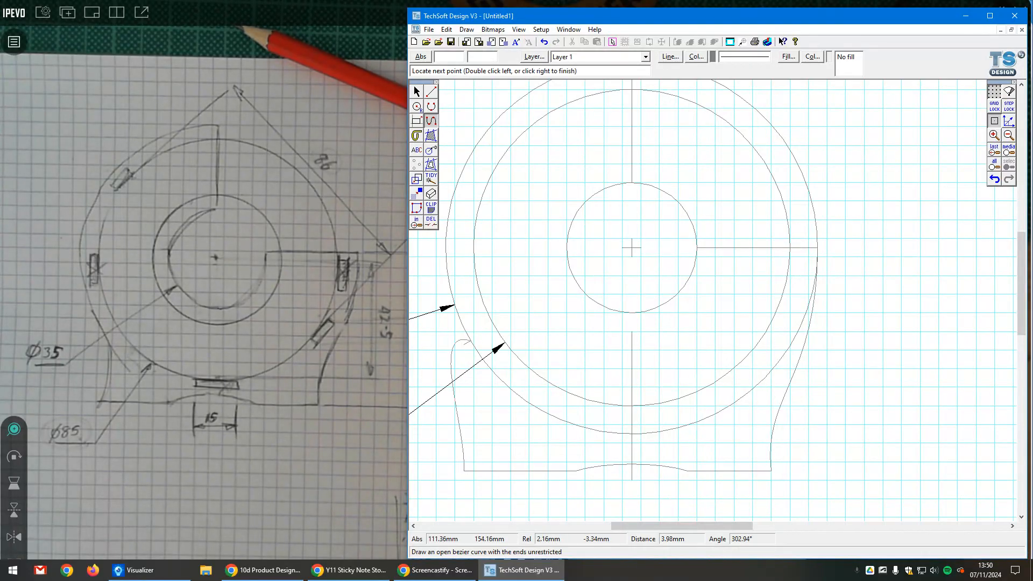
right_click(484, 320)
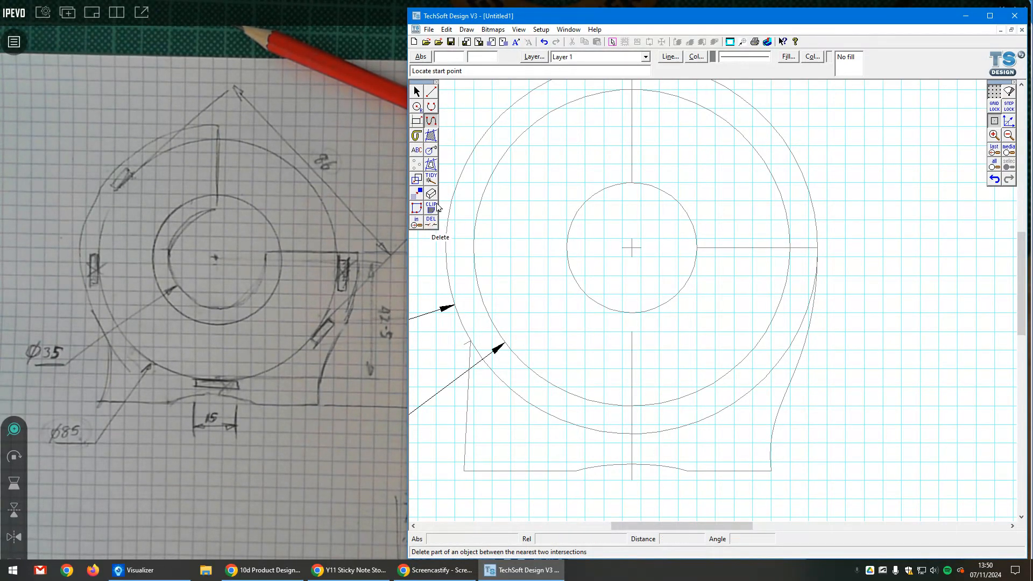
Step: Edit the new left curve, turning Attach off and pulling its upper handle down-right so the curve leaves the outer circle tangentially
click(417, 92)
scroll(444, 294, up, 2)
scroll(495, 371, down, 2)
scroll(499, 395, down, 1)
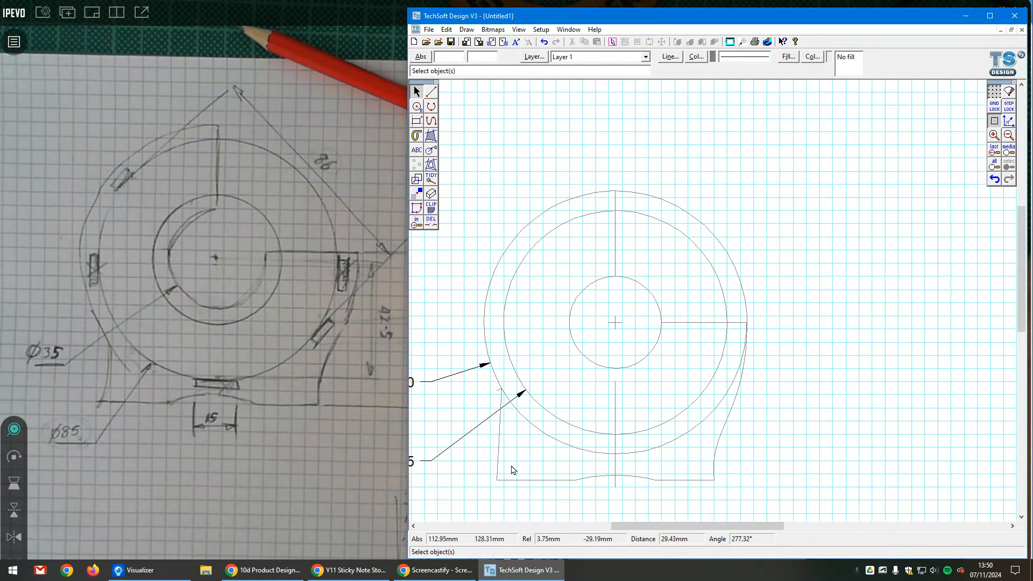
scroll(511, 470, up, 2)
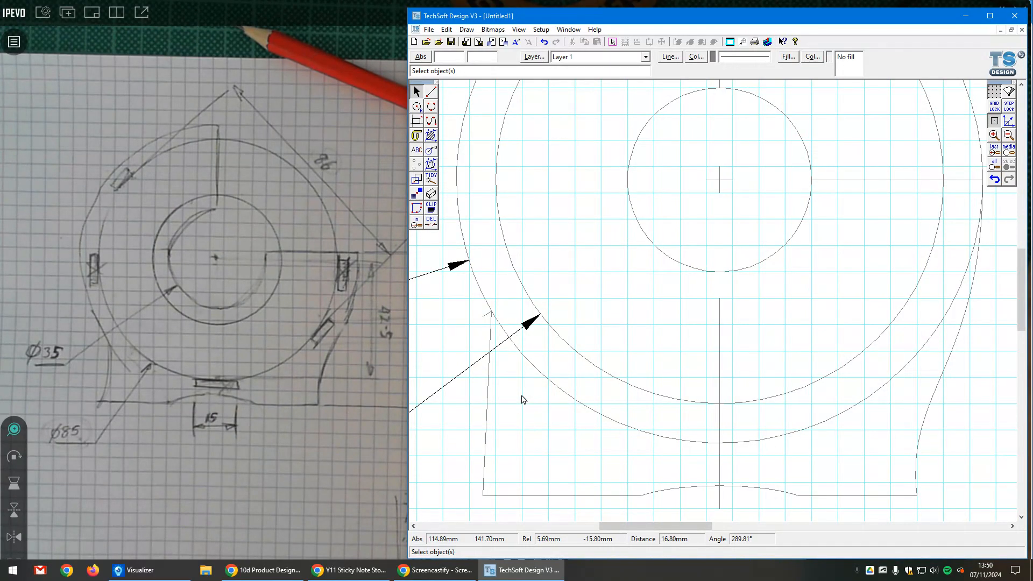
click(488, 412)
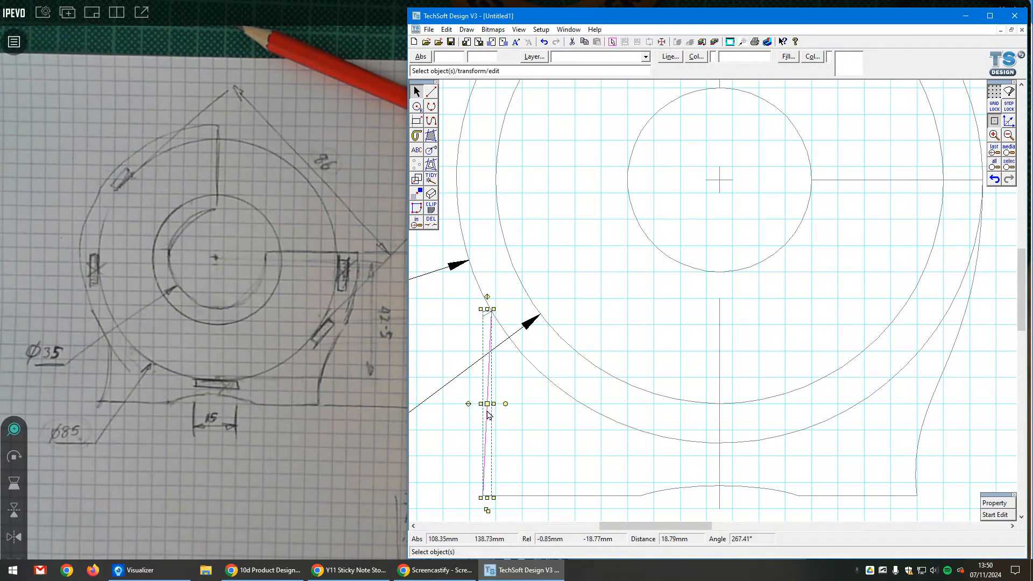
click(984, 515)
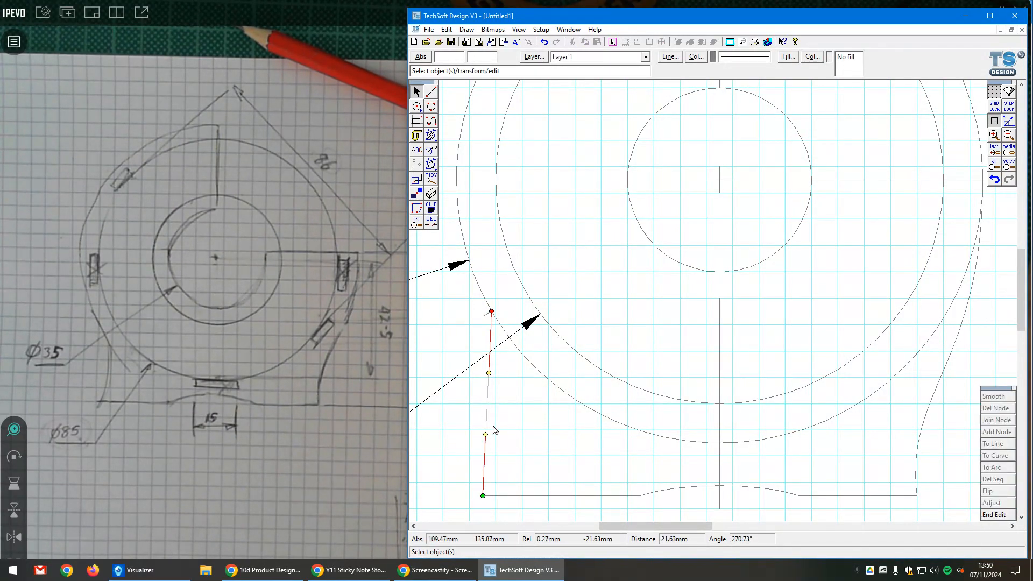
drag(488, 372, 539, 384)
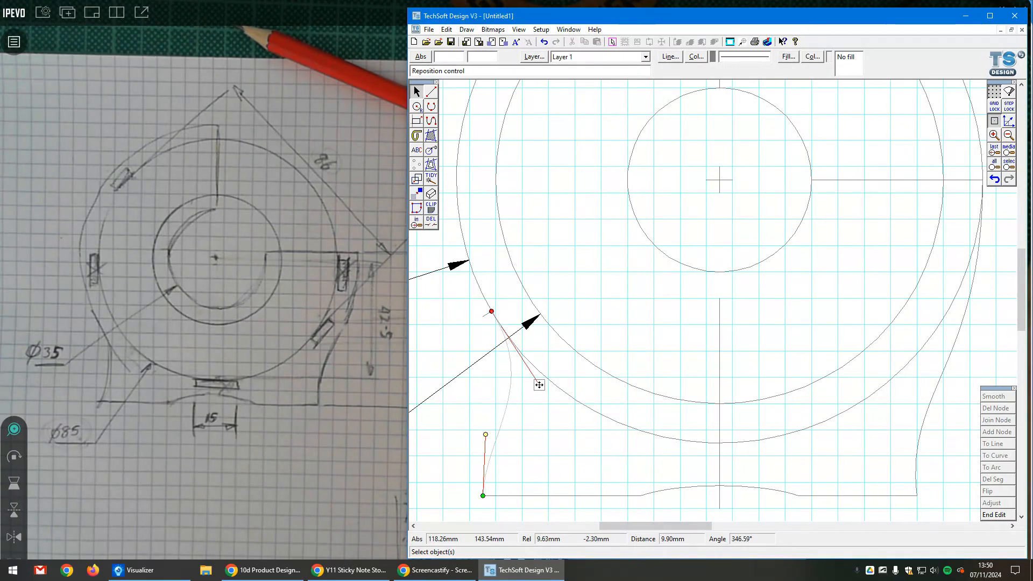
click(991, 122)
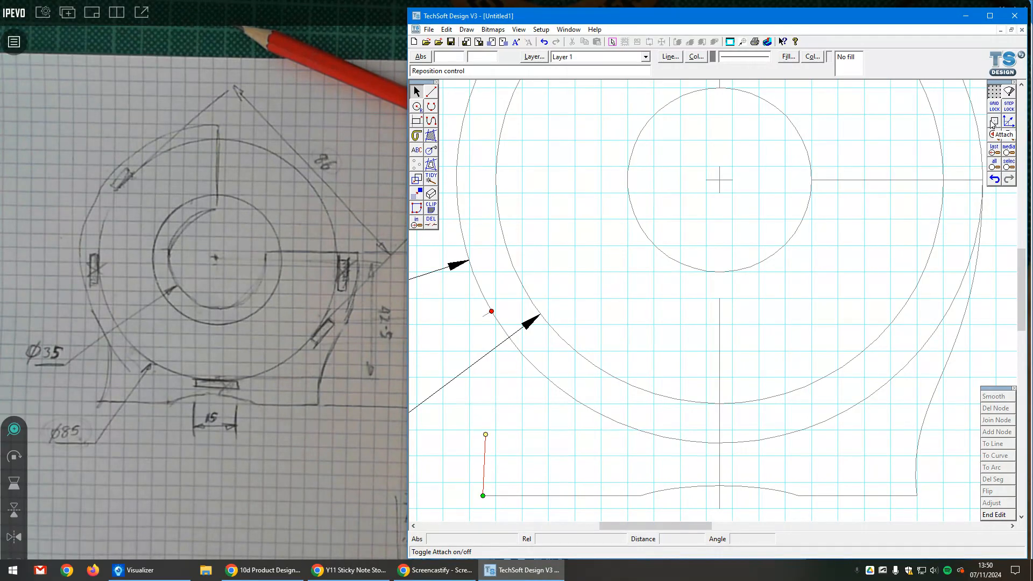
click(537, 386)
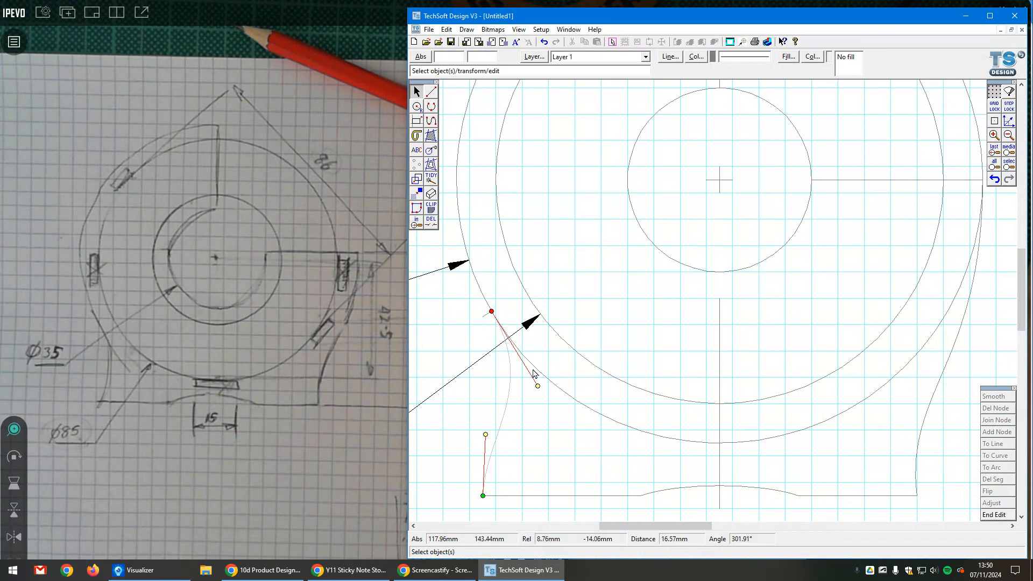
scroll(487, 321, up, 2)
scroll(561, 308, down, 3)
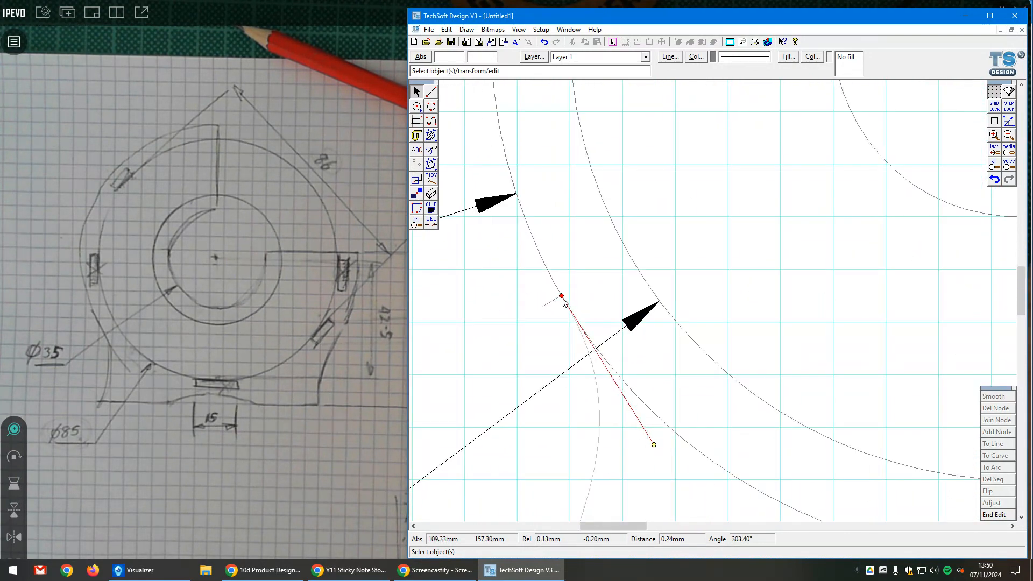
click(988, 515)
Step: Edit the base outline and left curve together, turning on step lock and setting the lower handles of both side curves vertical at equal height
click(786, 361)
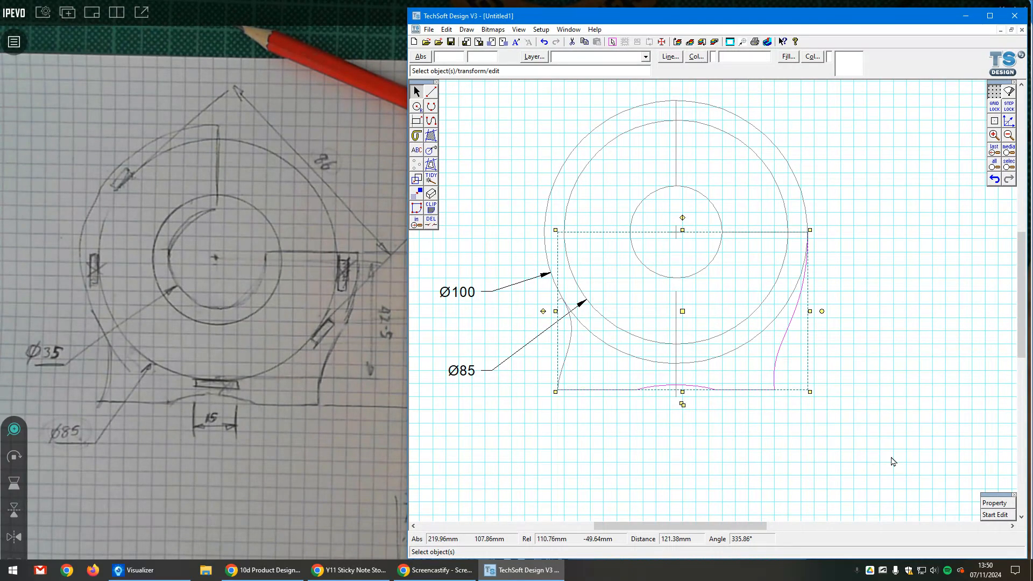
click(994, 524)
drag(803, 524, 645, 525)
click(995, 515)
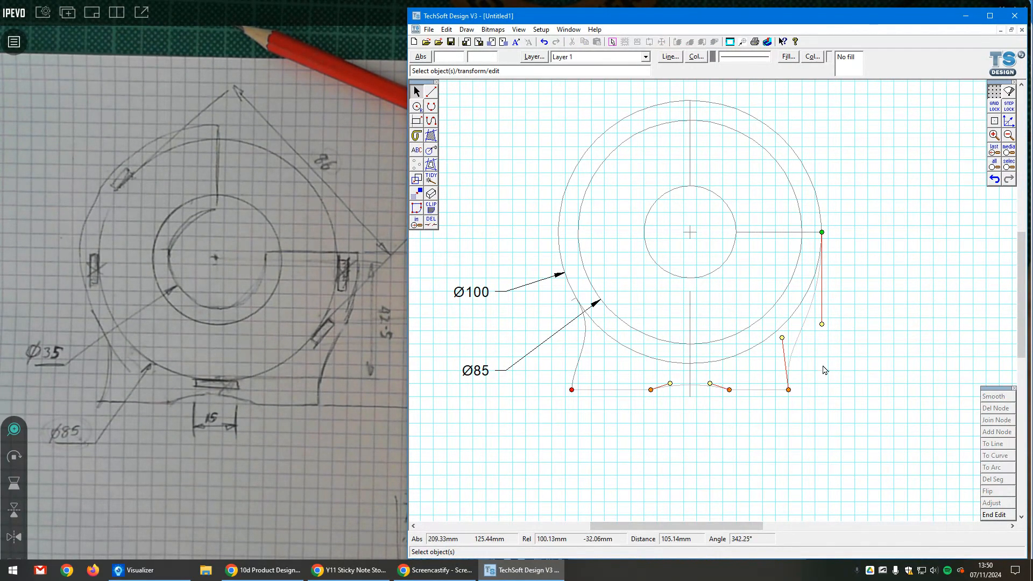
click(583, 355)
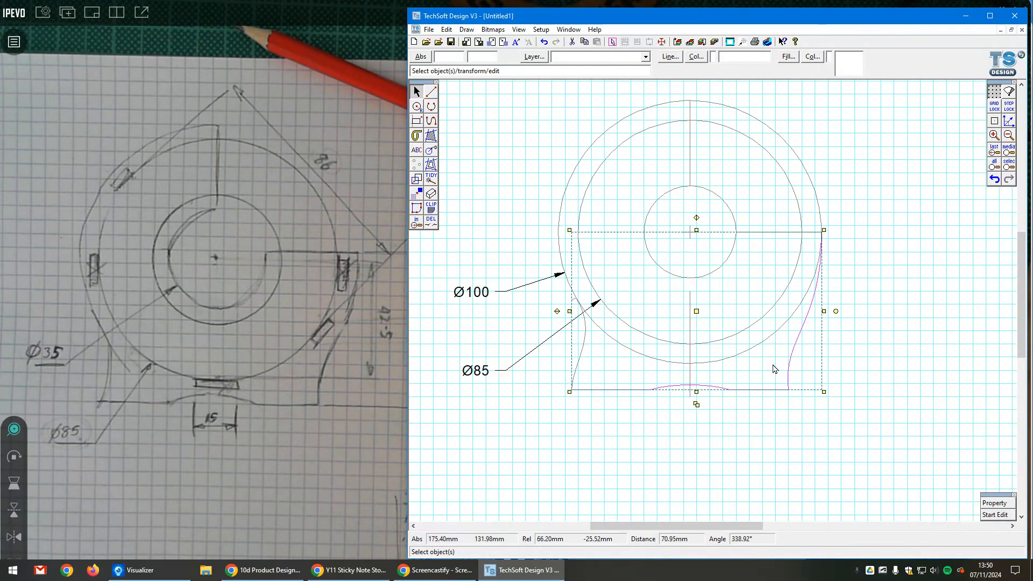
shift+click(583, 350)
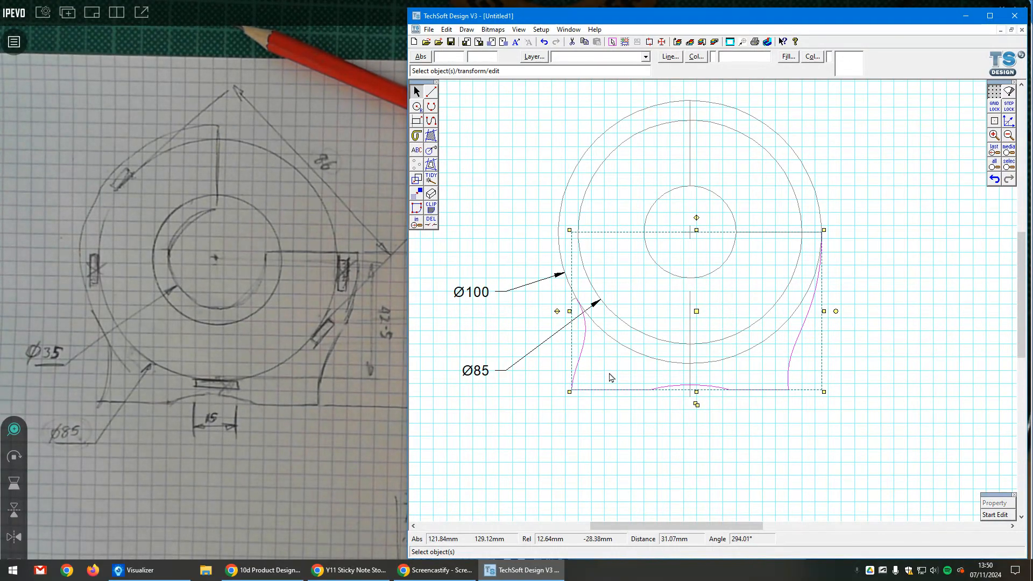
click(1003, 515)
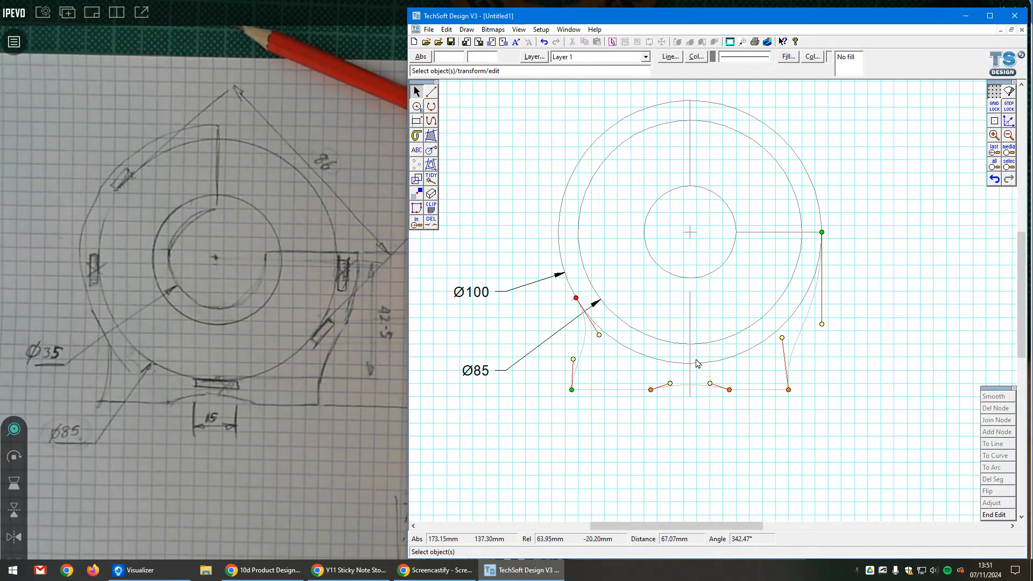
drag(571, 359, 572, 359)
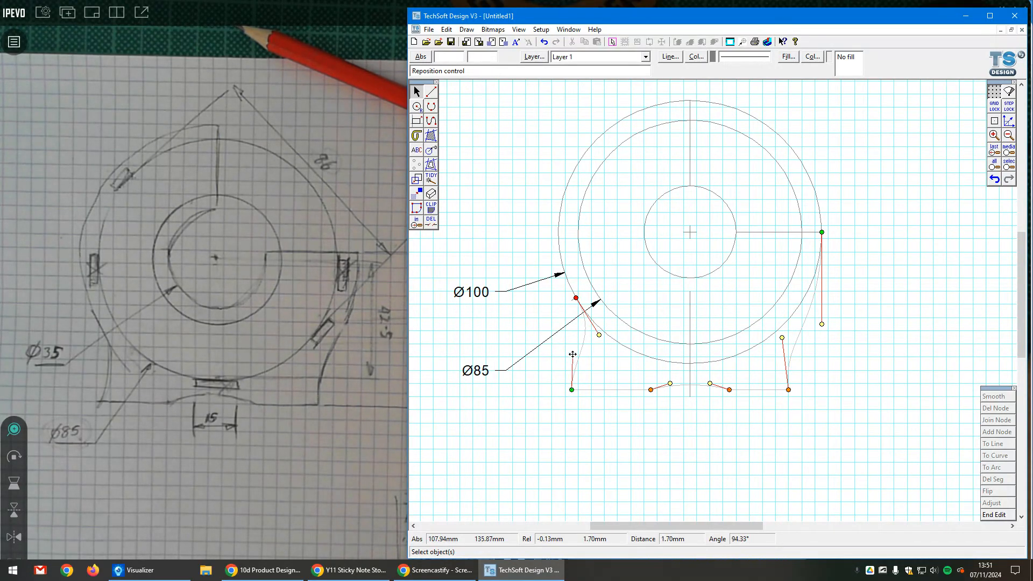
click(1008, 108)
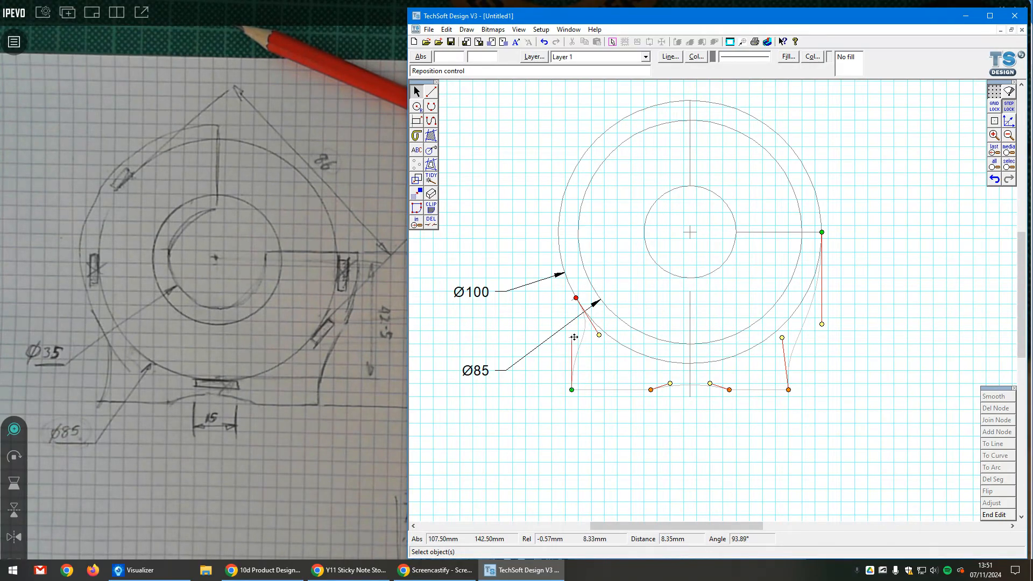
click(572, 333)
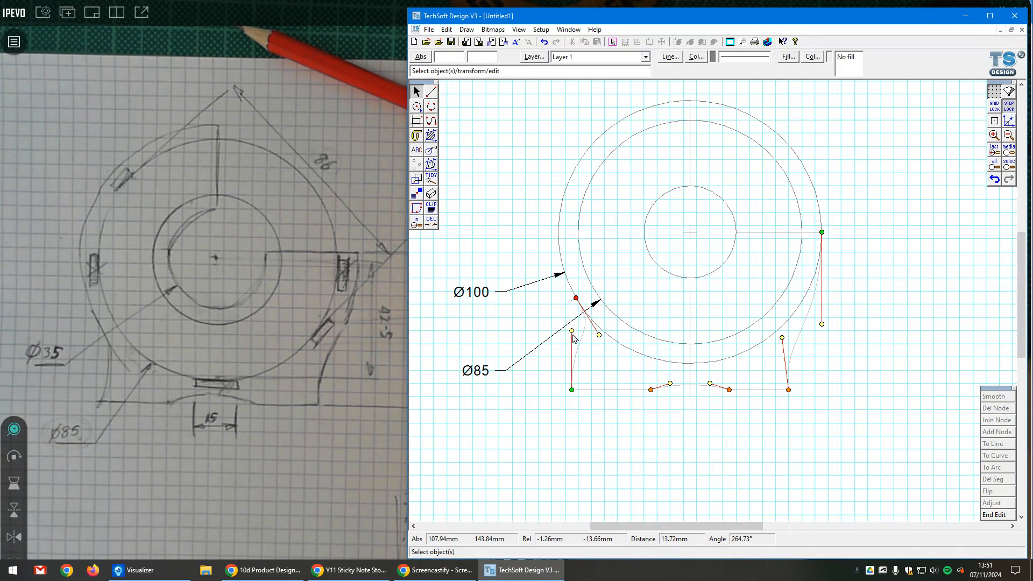
click(782, 339)
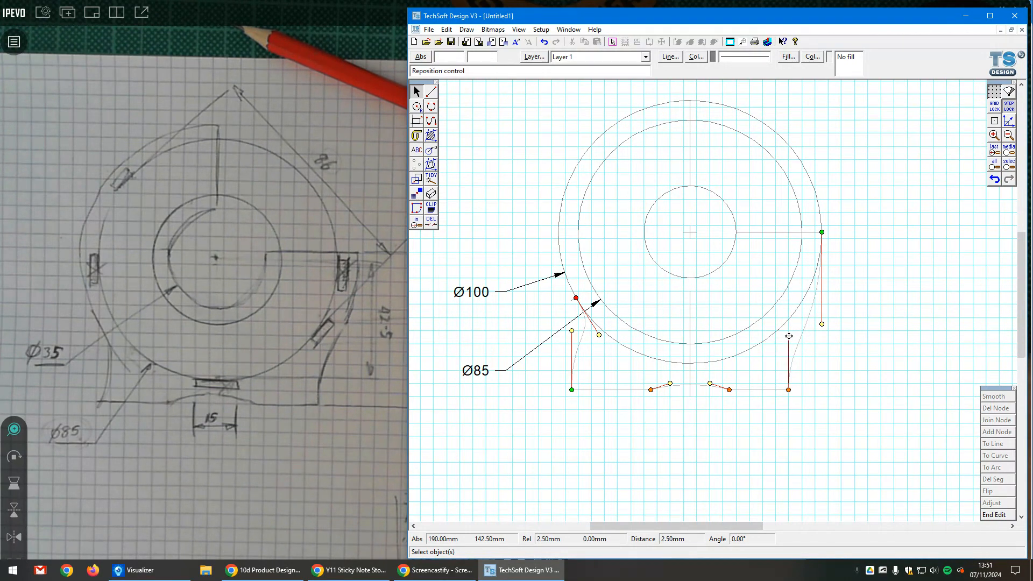
click(789, 331)
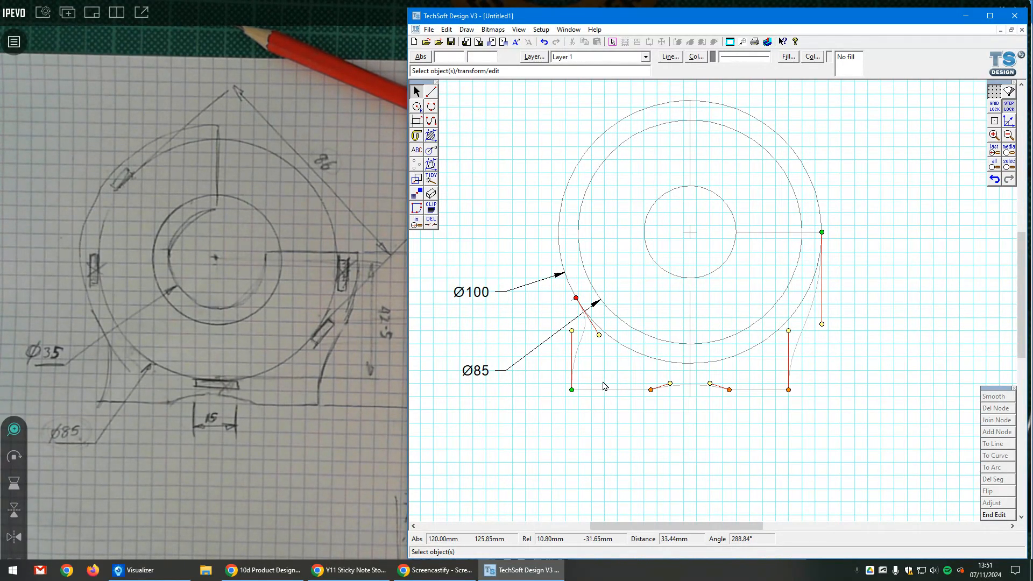
Step: Move the left curve's bottom node inward by about 7.5 mm, shorten its vertical handle and lengthen the upper handle along the circle's tangent
drag(572, 389, 577, 389)
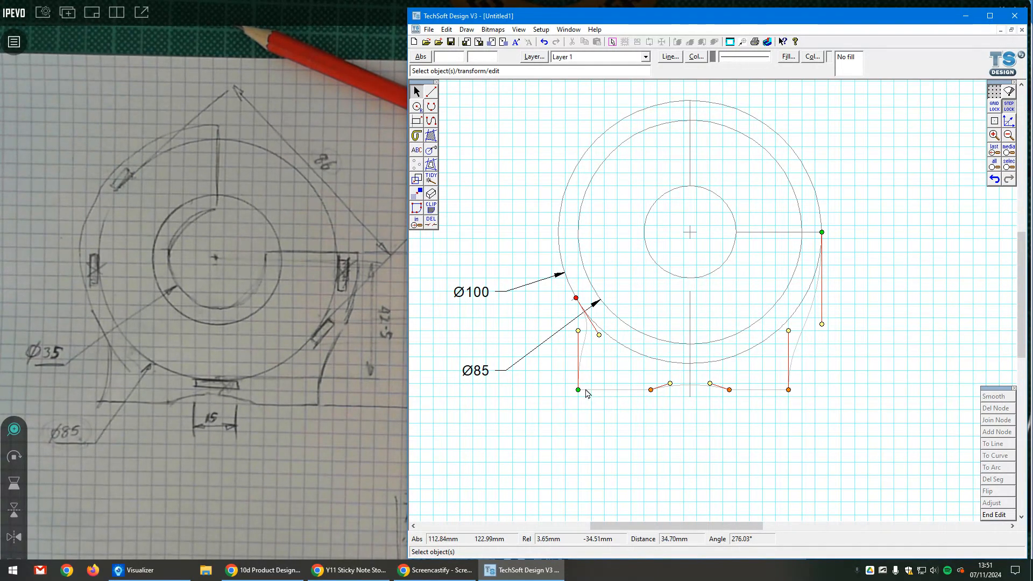
drag(578, 390, 591, 389)
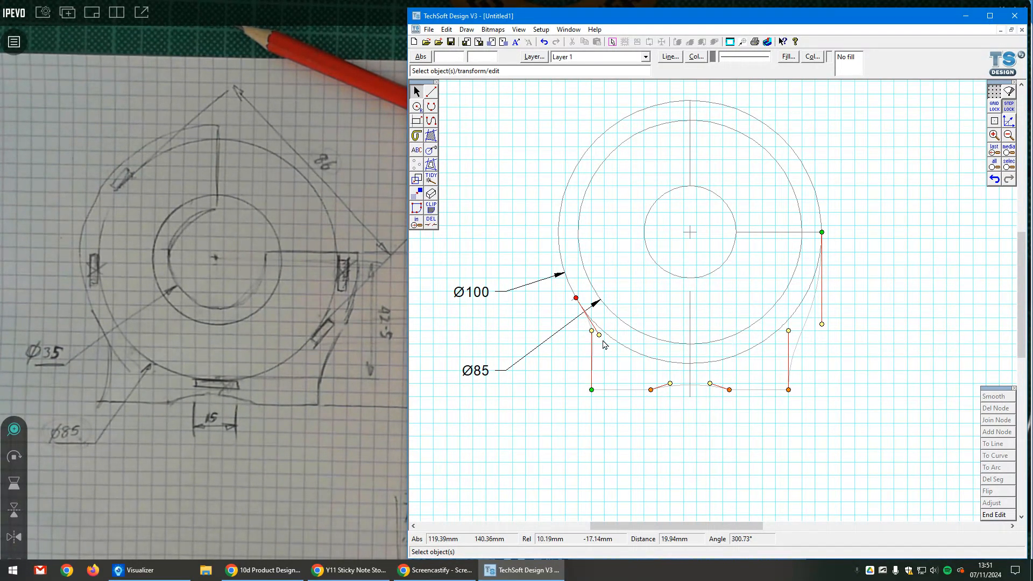
drag(593, 330, 612, 350)
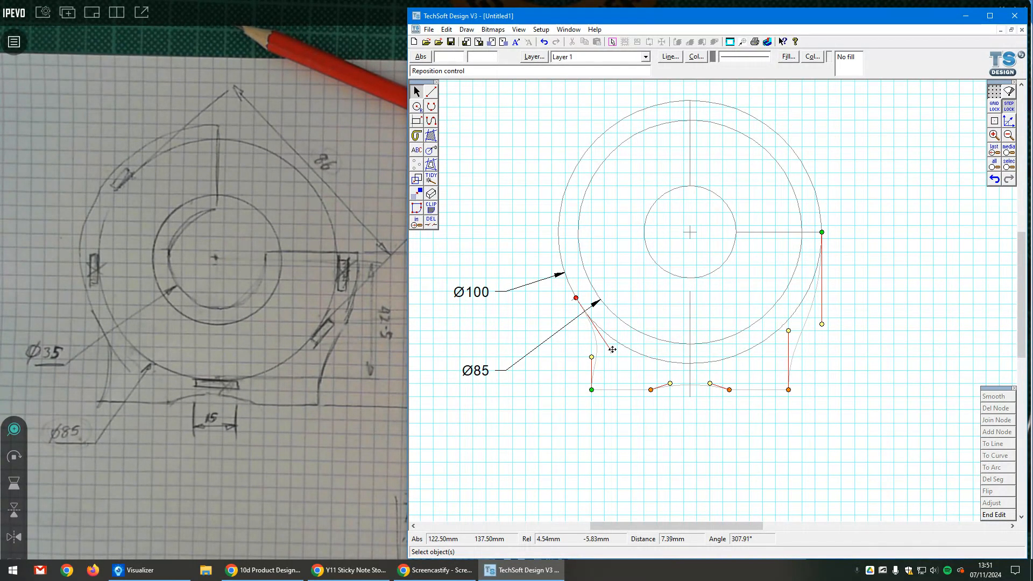
drag(612, 351, 612, 350)
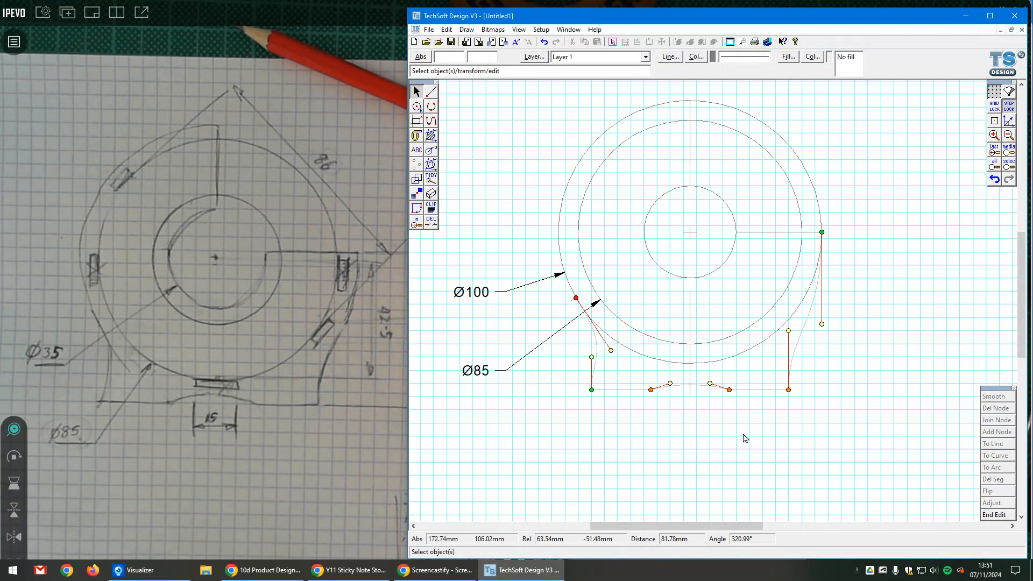
Step: Shift both lower base corners outward by about 2.5 mm and shorten the right corner's vertical handle to match the left one
drag(789, 390, 795, 390)
drag(591, 389, 584, 389)
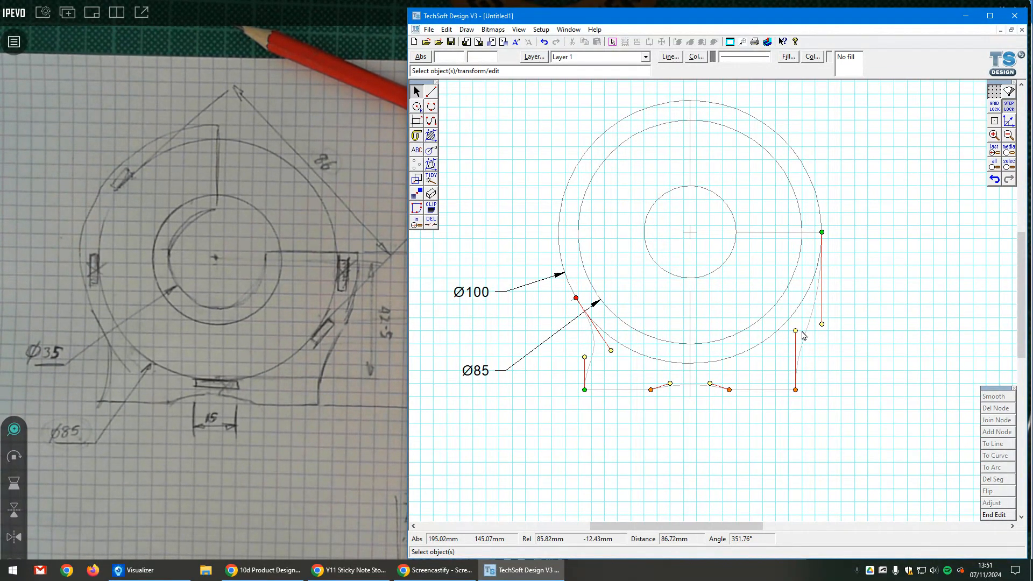
drag(797, 330, 795, 357)
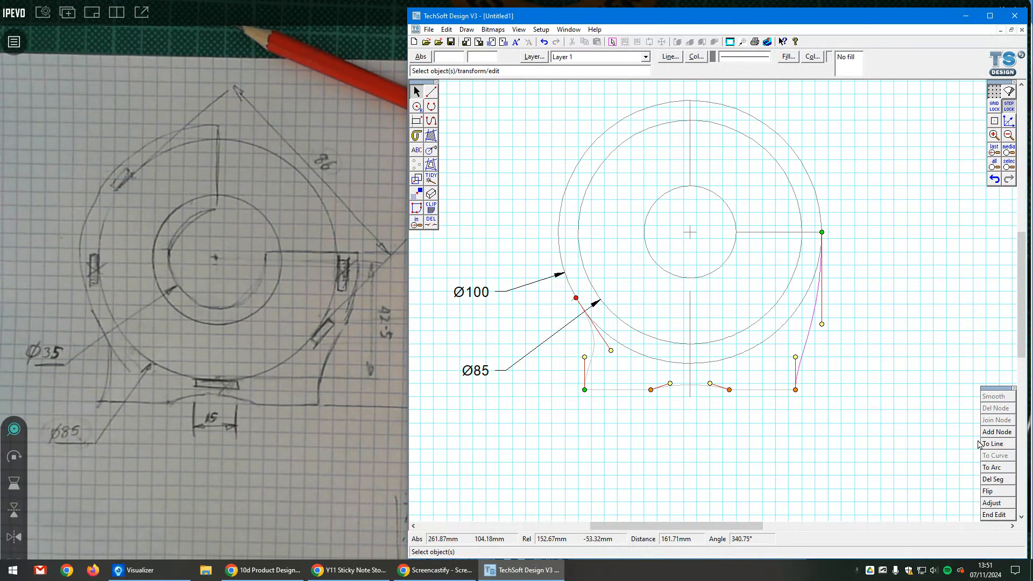
Step: Add a node midway along the right side curve, move it directly above the base's right corner and tilt its handles to follow the outer circle
click(987, 467)
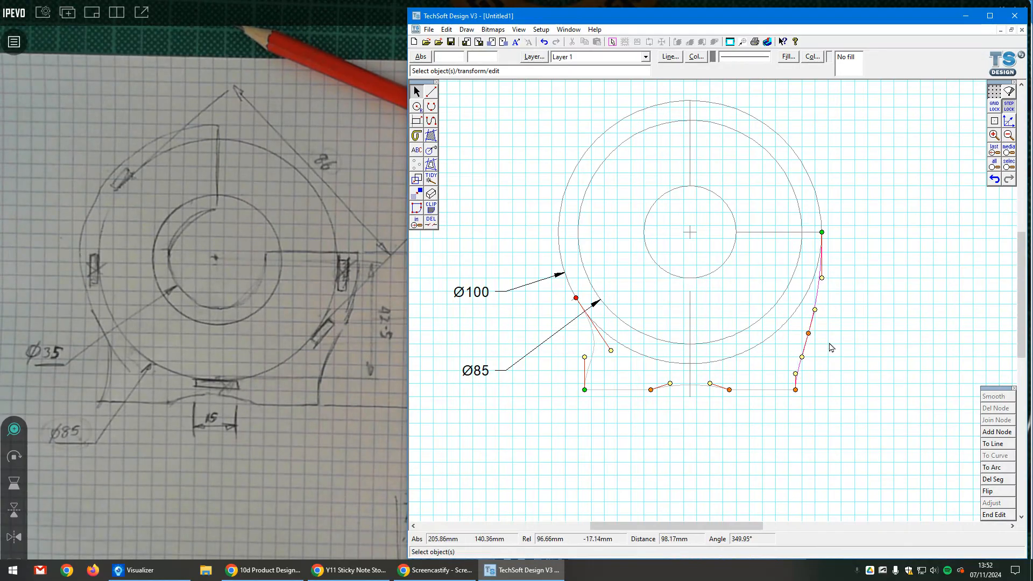
drag(807, 333, 795, 330)
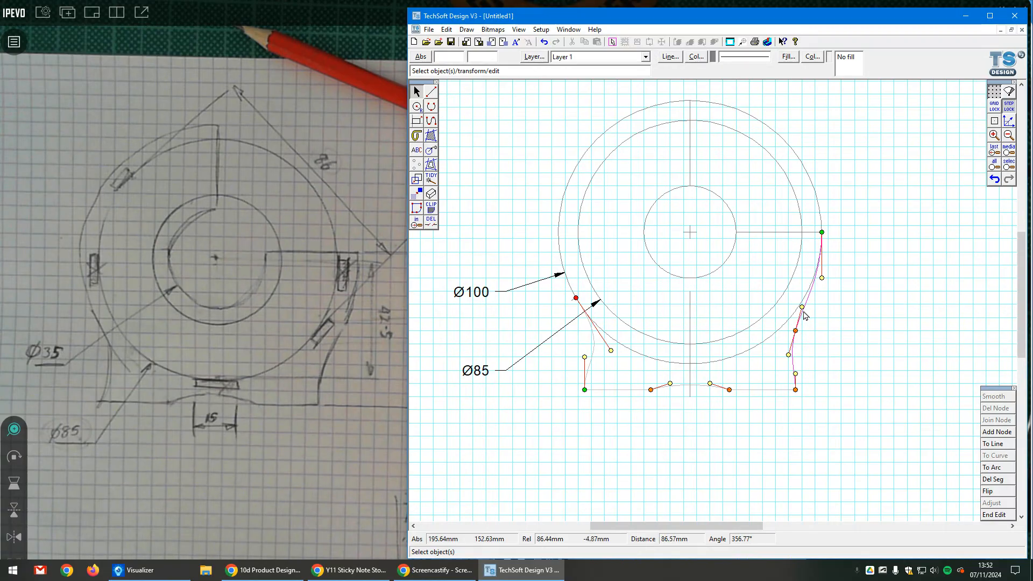
drag(801, 306, 831, 331)
click(995, 179)
drag(802, 307, 814, 310)
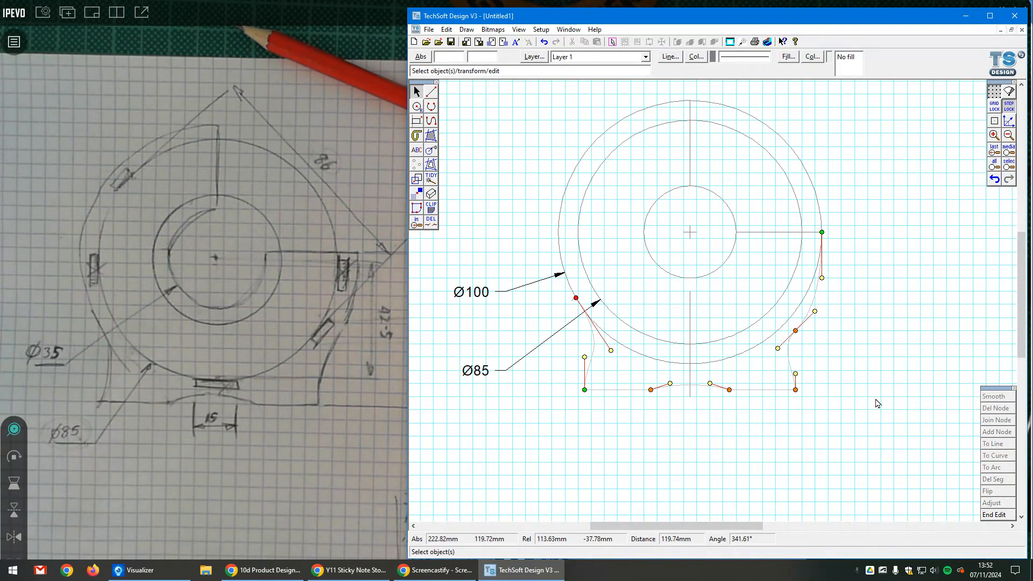
click(867, 434)
click(868, 433)
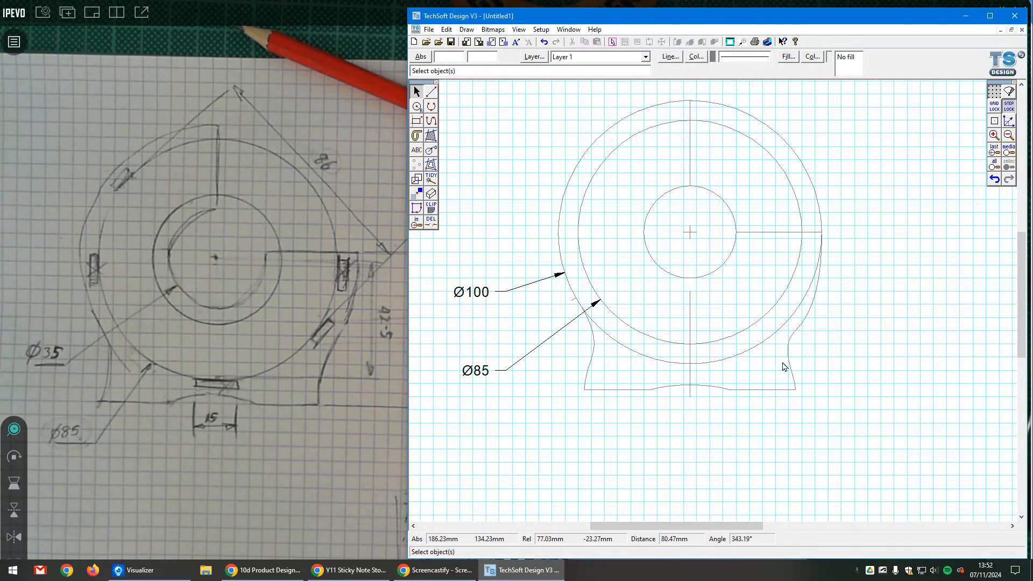
Step: Explode the base outline into separate segments, one level only
click(787, 370)
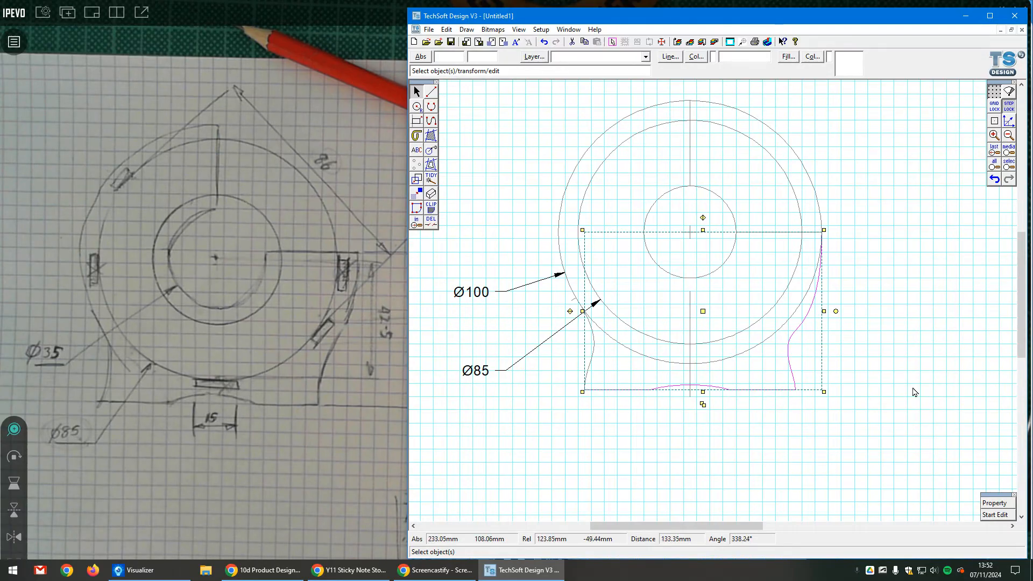
click(447, 30)
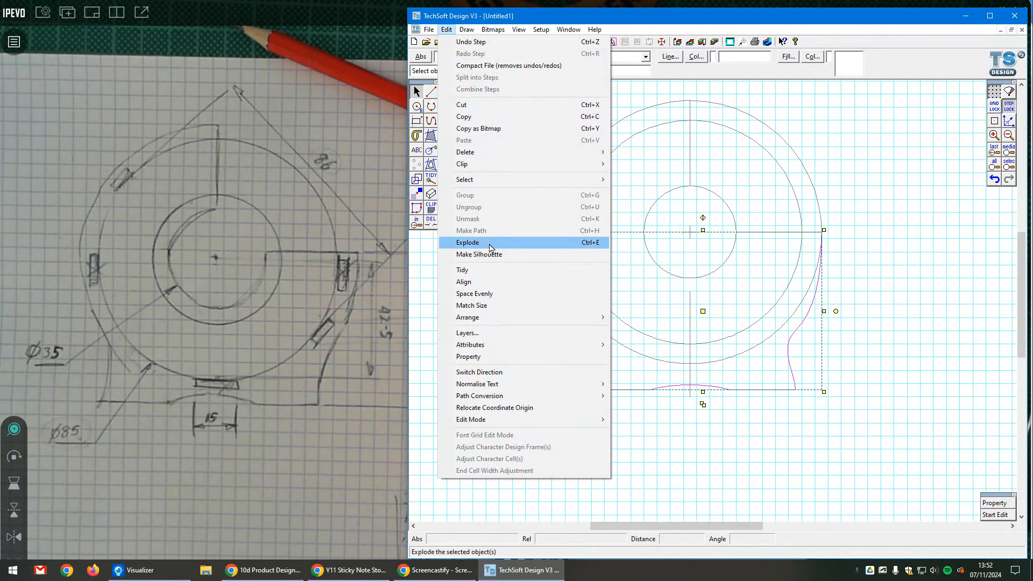
click(490, 244)
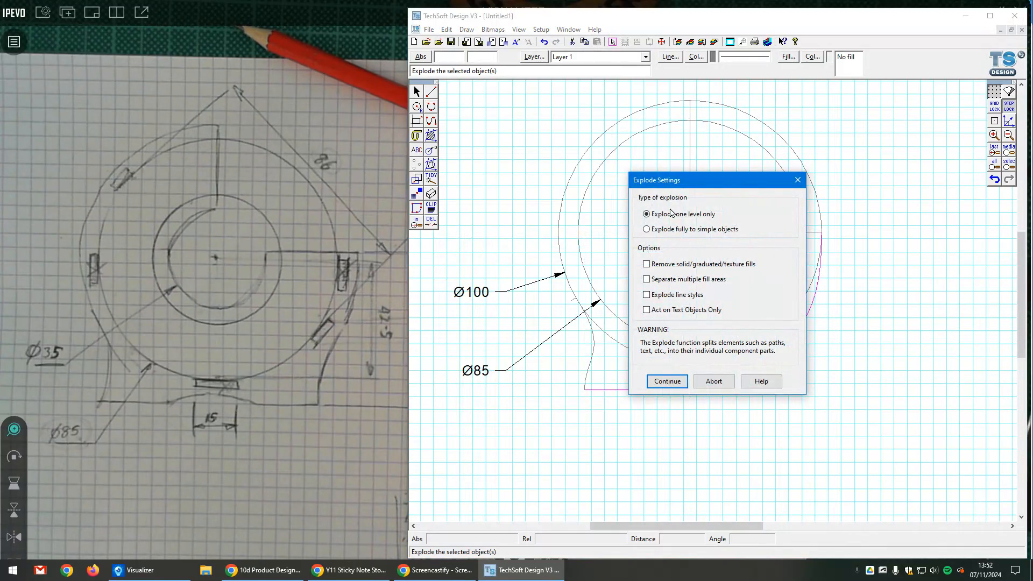
click(667, 381)
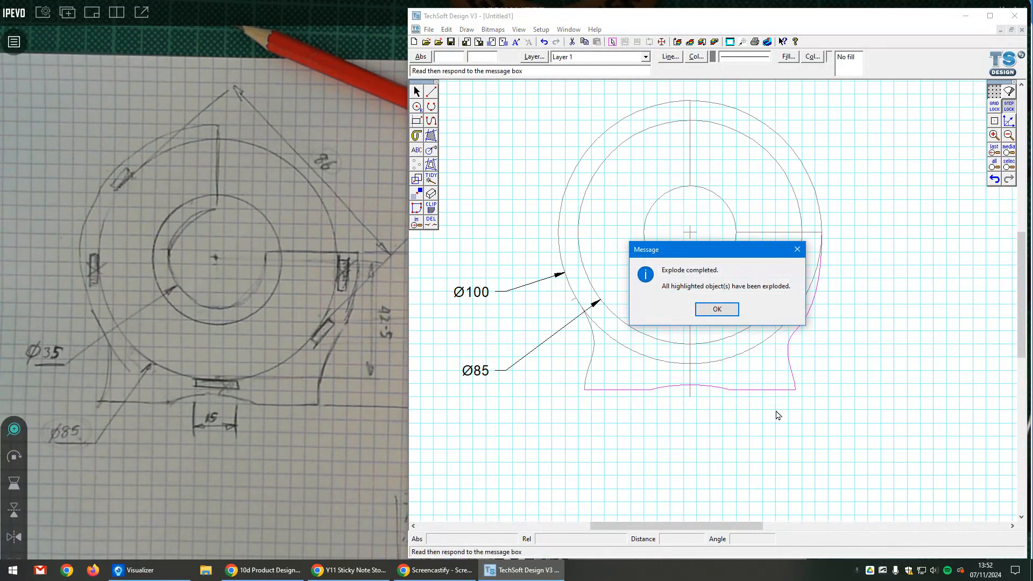
click(717, 309)
Step: Delete both segments of the right side curve between the base corner and the outer circle
click(654, 391)
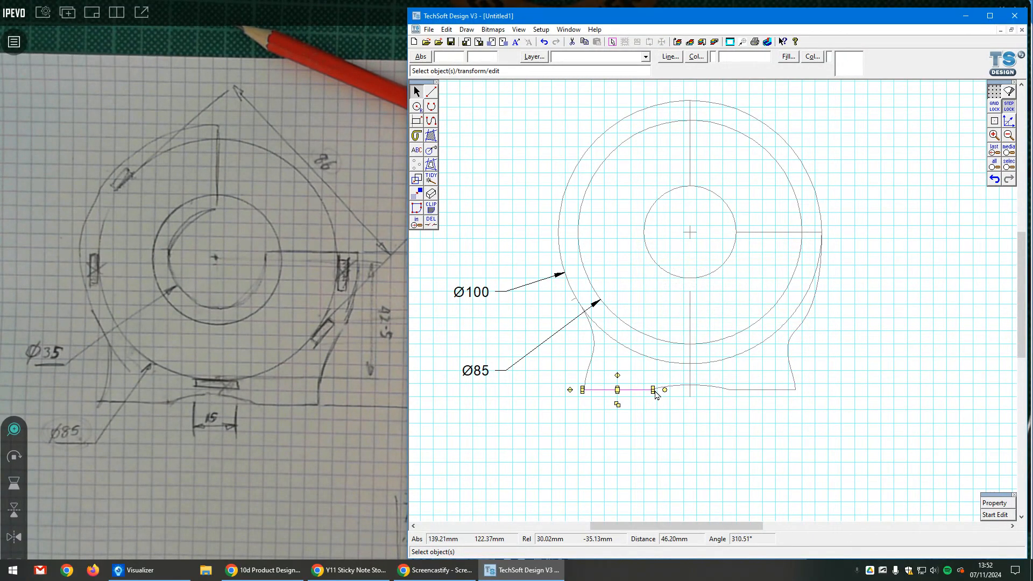
drag(656, 394, 779, 377)
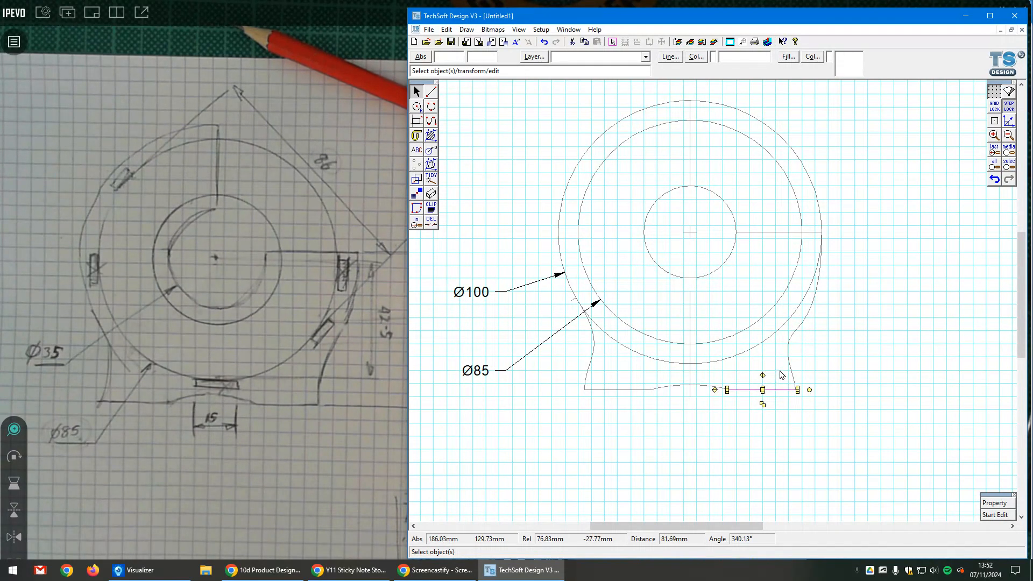
click(793, 371)
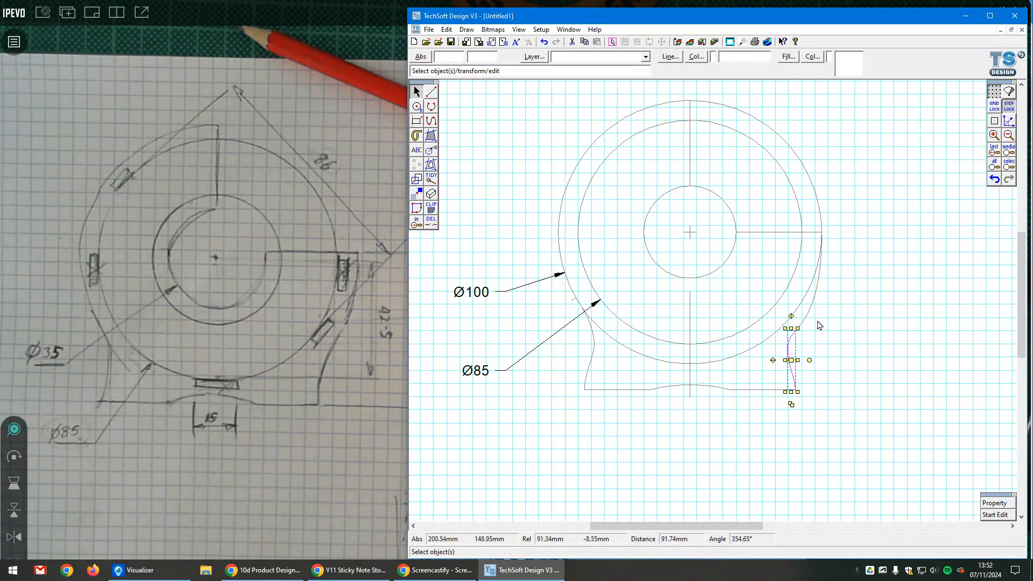
key(Delete)
click(817, 323)
click(620, 361)
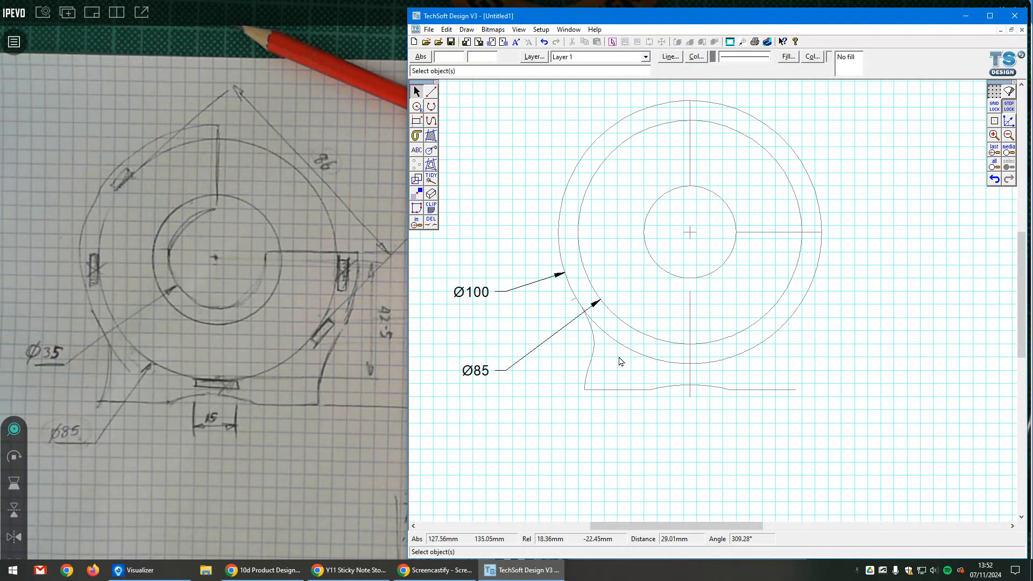
Step: Mirror the left side curve across the circles' vertical centreline, keeping the original, to form the right side of the base
click(592, 362)
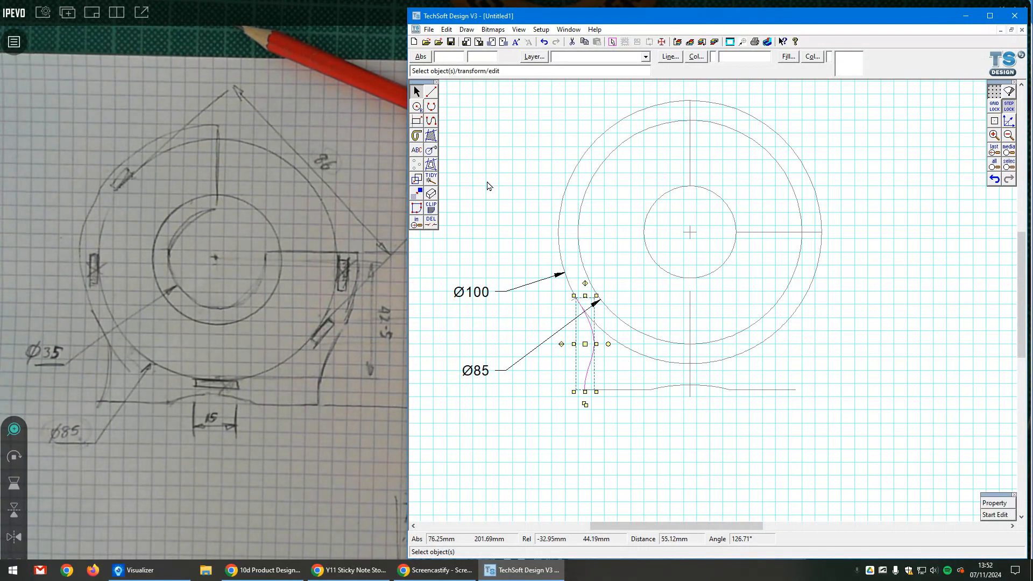
click(417, 179)
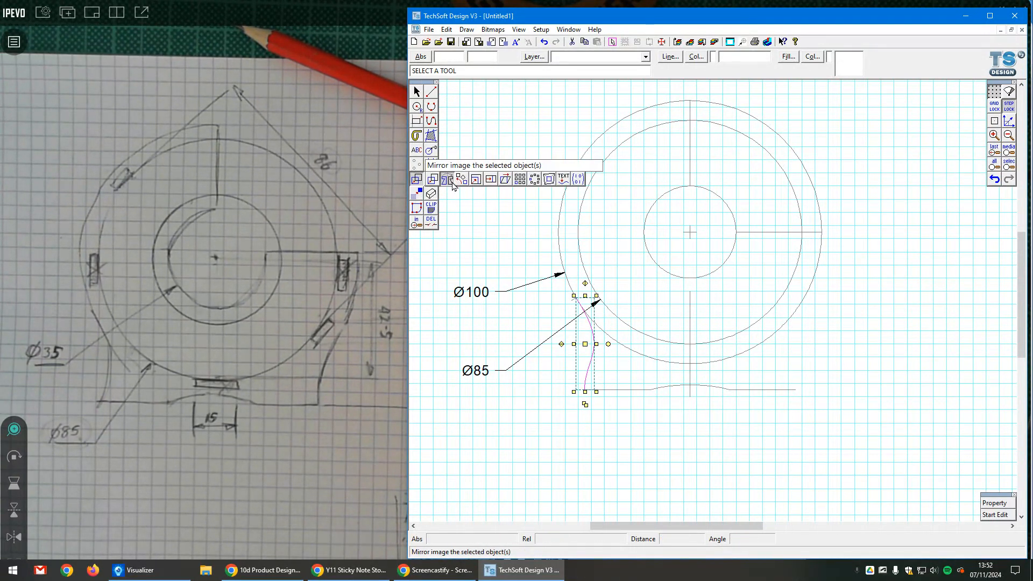
click(450, 184)
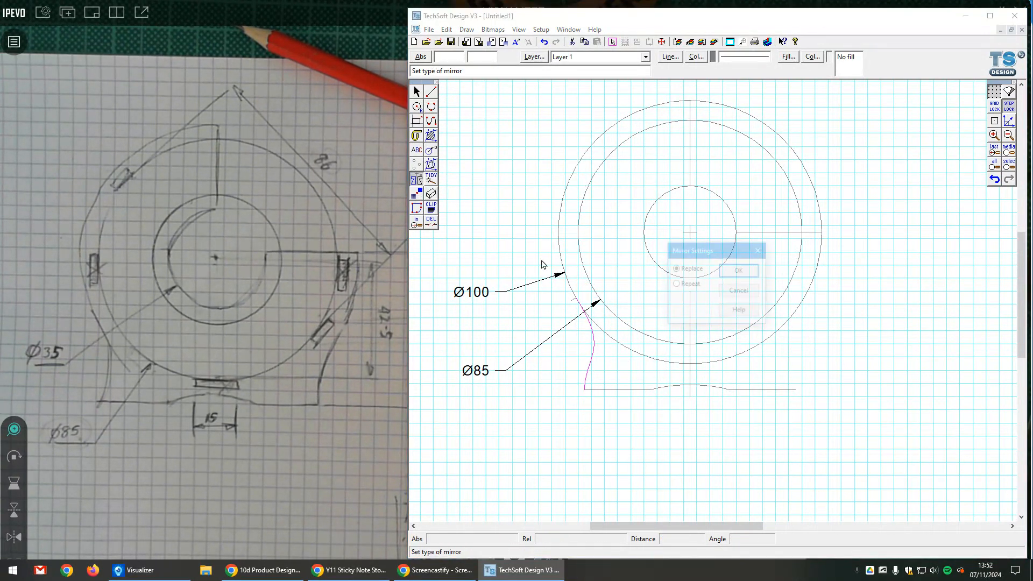
click(741, 272)
click(690, 278)
click(689, 429)
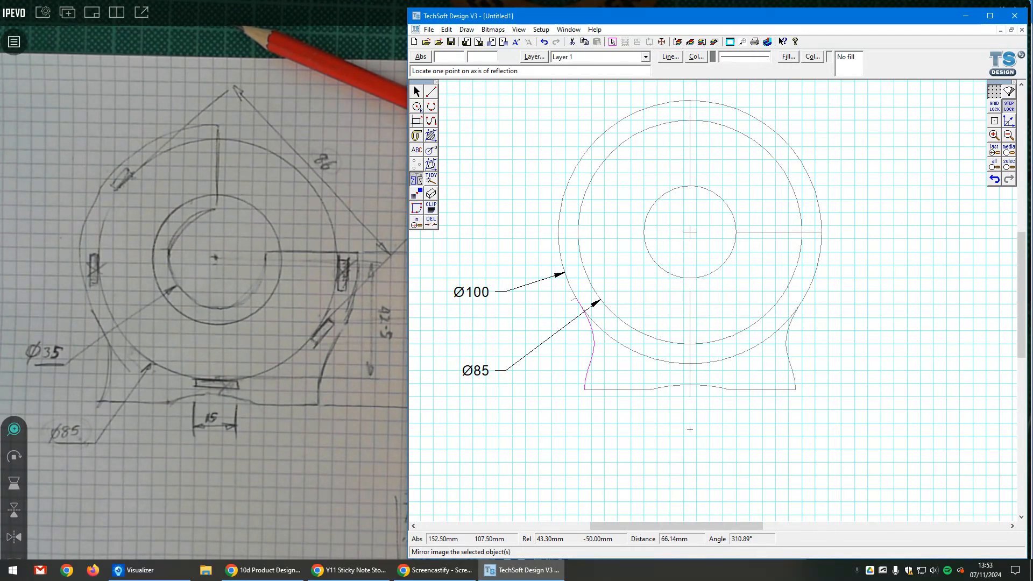
click(416, 93)
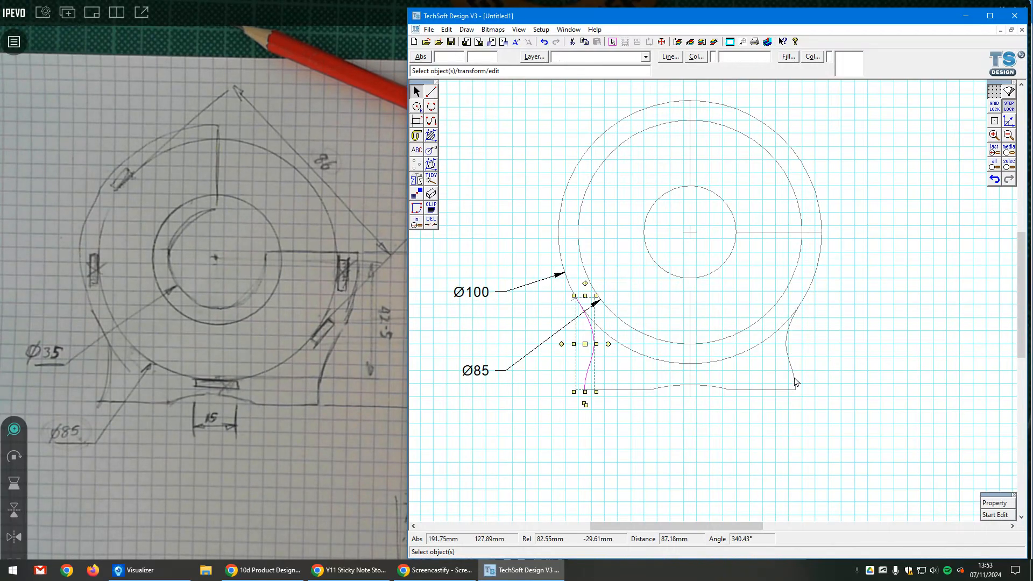
click(839, 387)
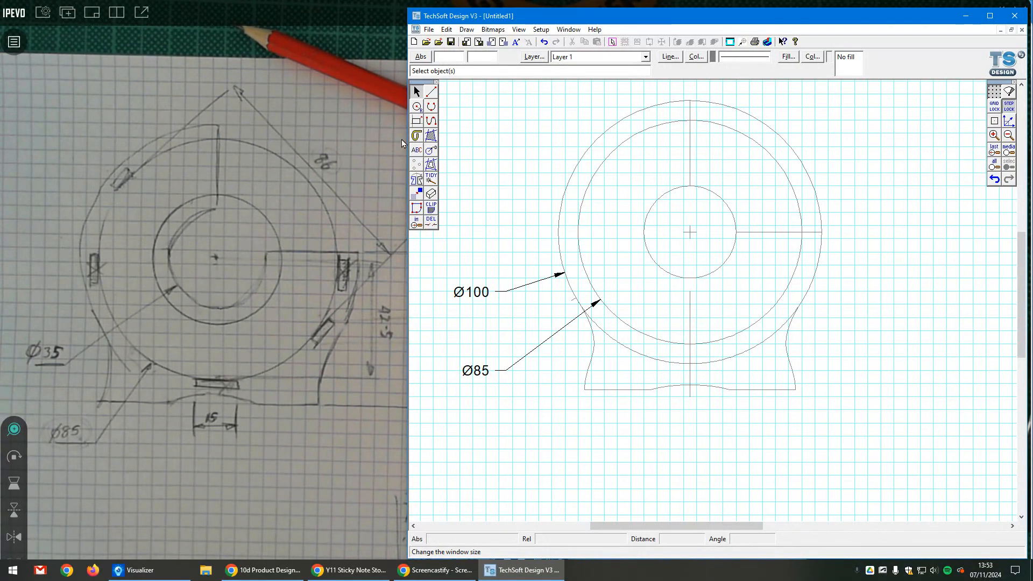
Step: Set the step spacing to 1 mm in both X and Y
right_click(1007, 109)
drag(666, 220, 613, 218)
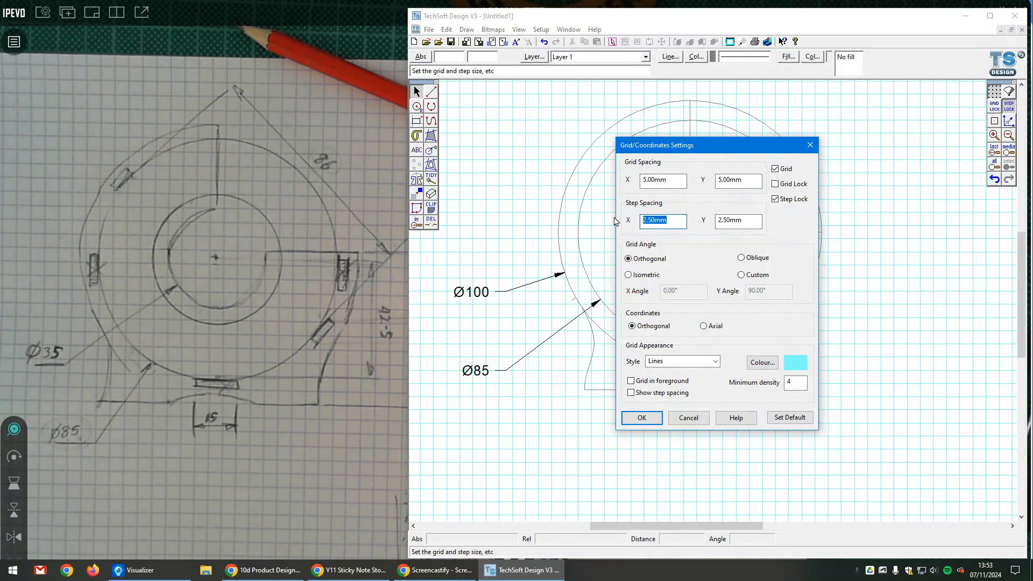
text(1)
key(Tab)
text(1)
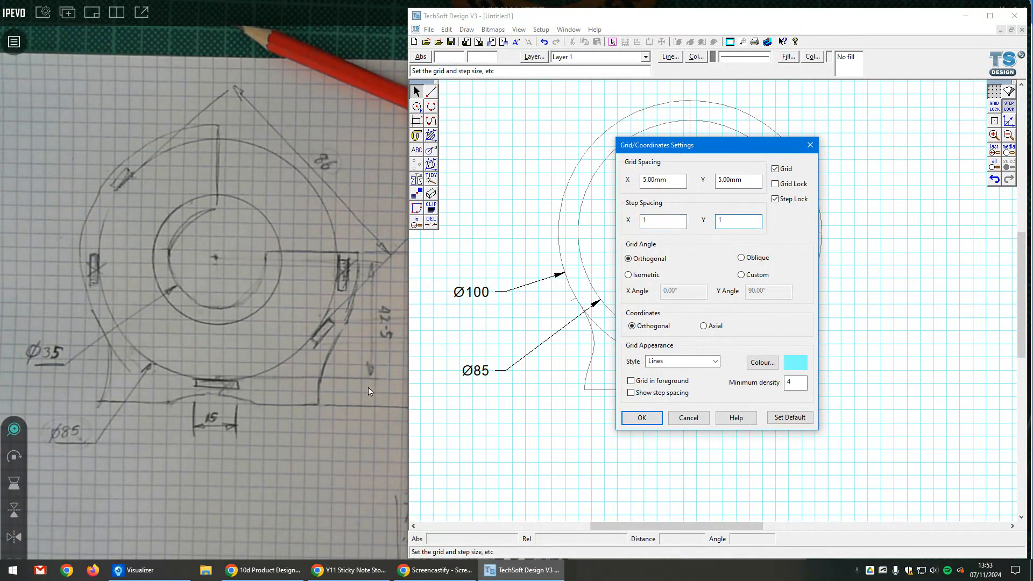
click(641, 418)
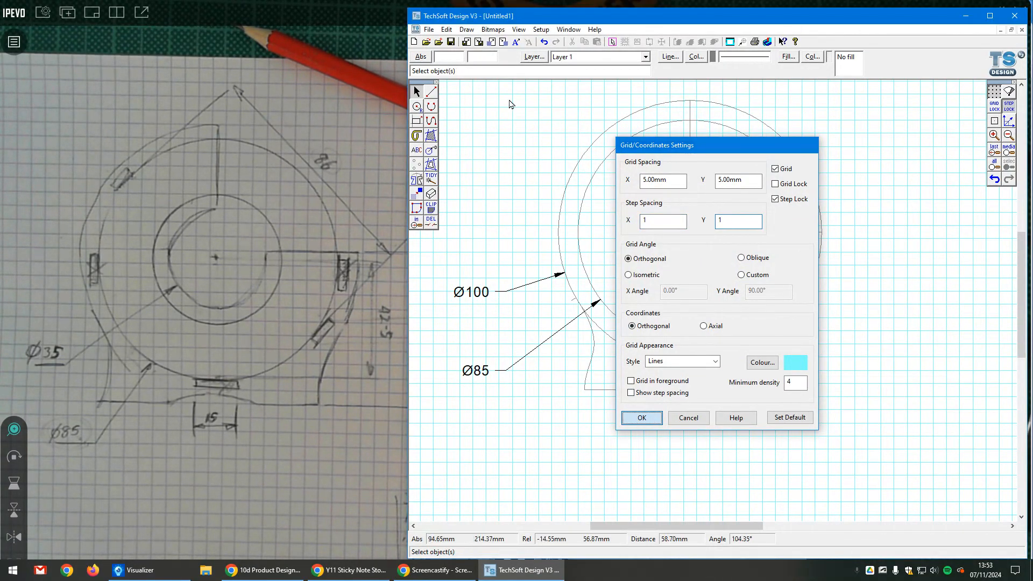
Step: Draw an upright rectangle 3 mm wide and 10 mm high in the empty space to the right of the circles
click(417, 120)
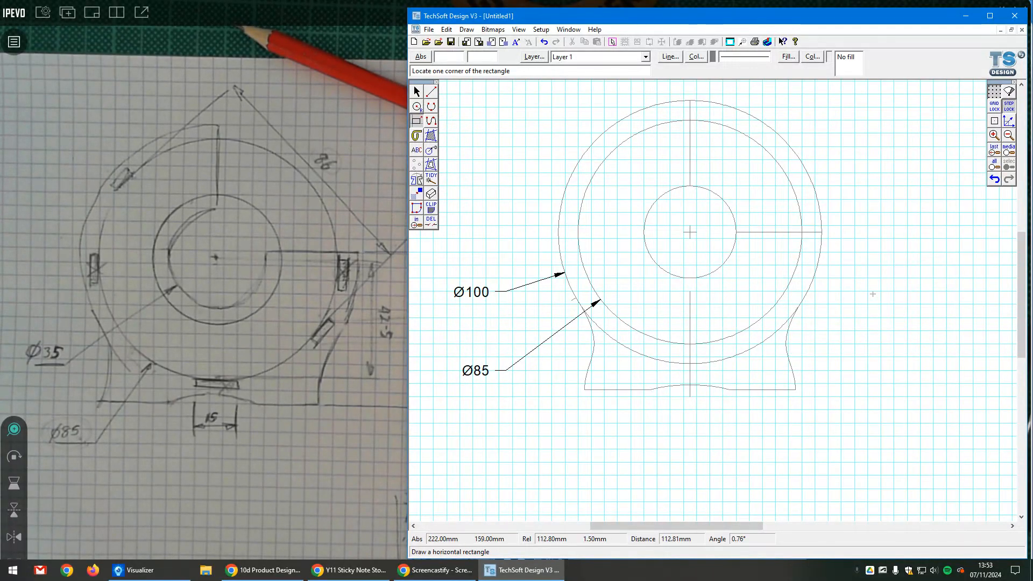
scroll(872, 293, up, 3)
click(819, 321)
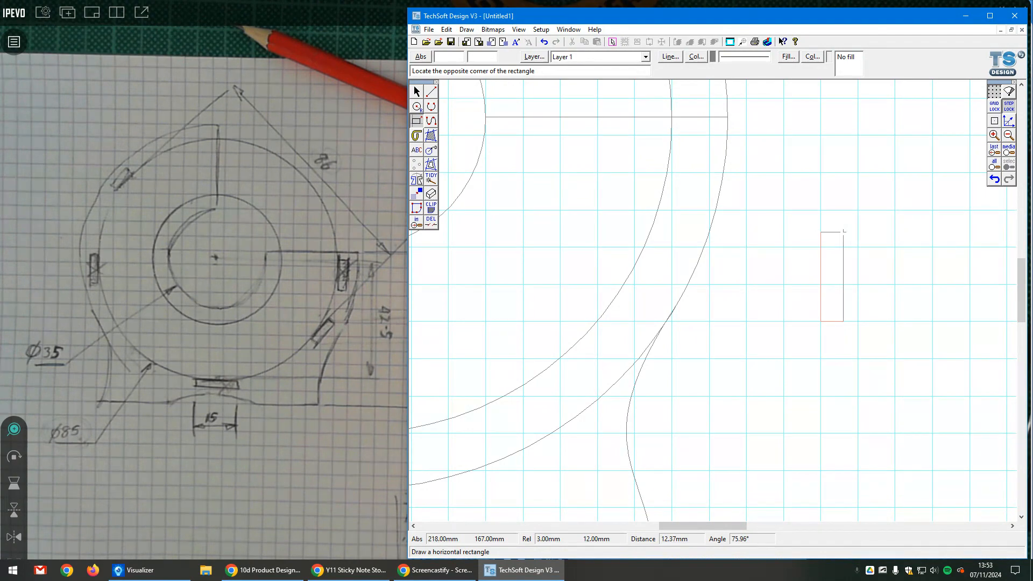
click(843, 247)
scroll(861, 250, down, 3)
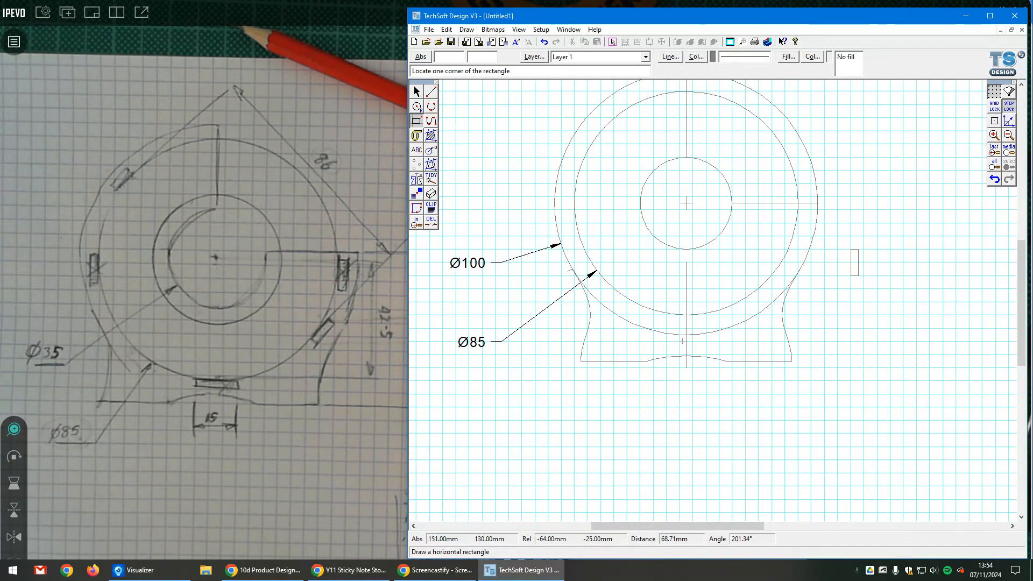
Step: Set the step spacing to 2.5 mm in X and 0.5 mm in Y
scroll(684, 340, up, 2)
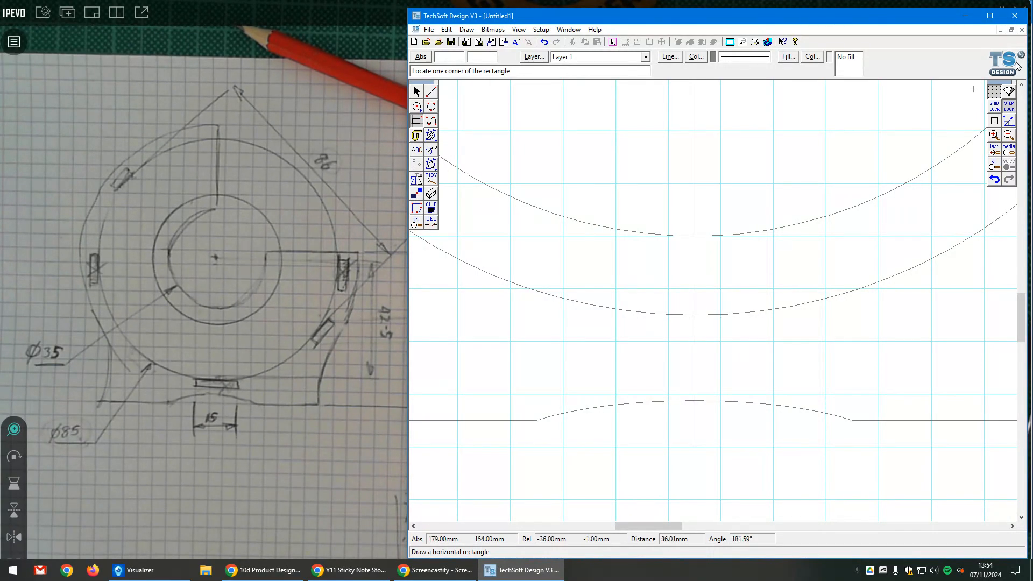
click(994, 92)
drag(680, 223, 606, 227)
text(2)
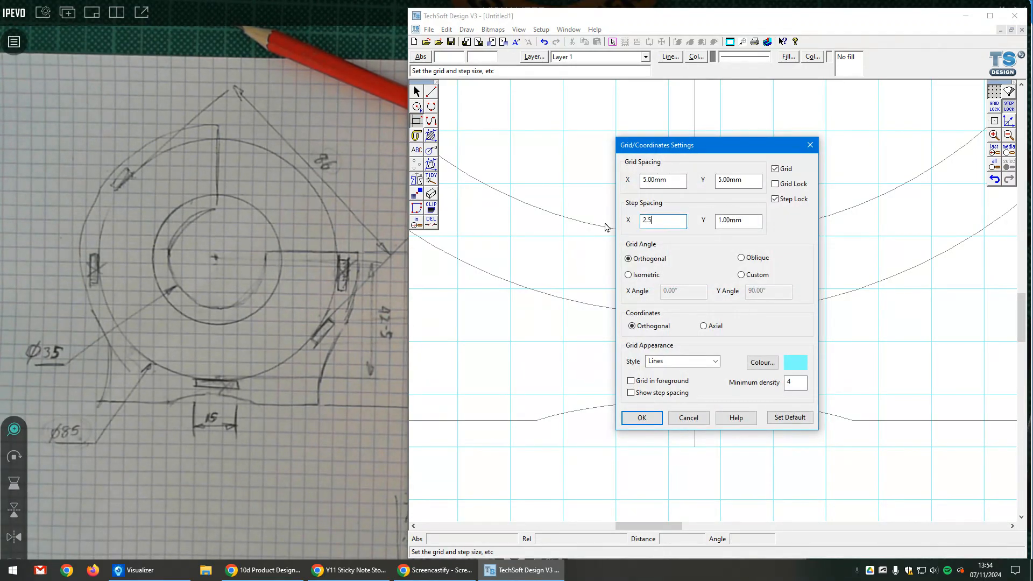
text(.5)
key(Return)
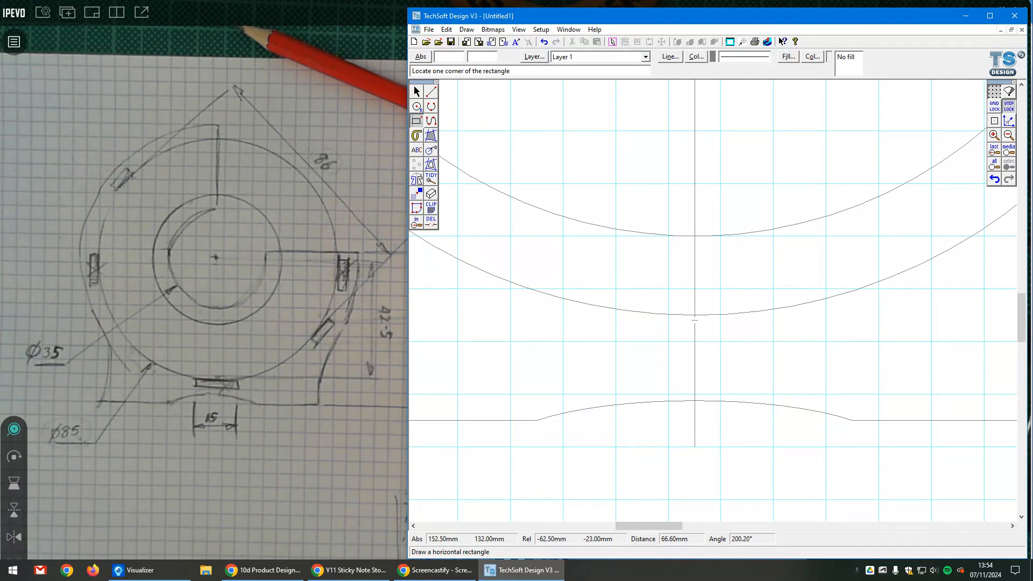
right_click(1007, 107)
drag(756, 220, 688, 220)
text(0)
key(Return)
Step: Draw a rectangle 10 mm wide and 3 mm high, centred on the vertical centreline directly below the Ø85 circle's lowest point
scroll(694, 315, down, 5)
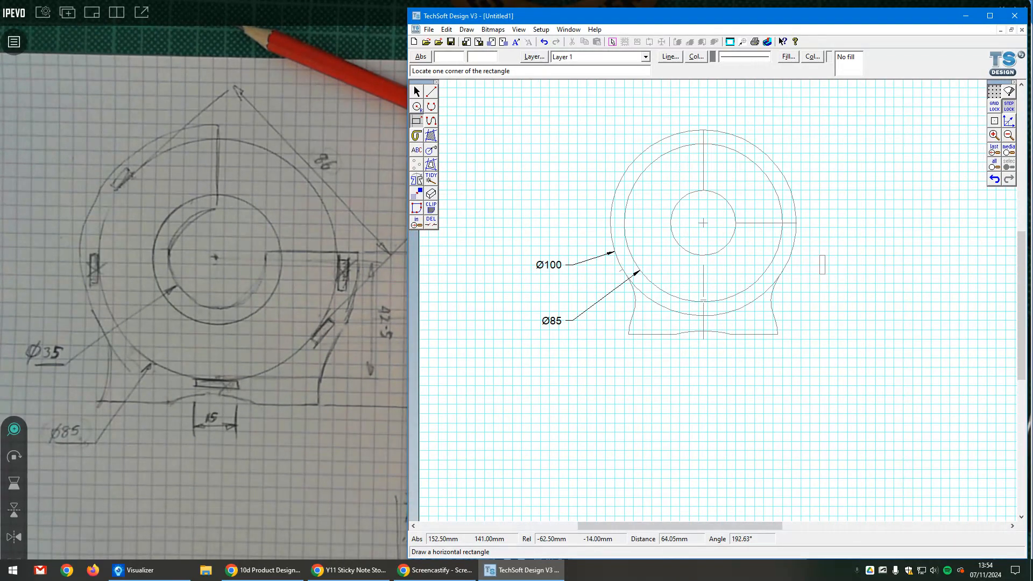
scroll(703, 306, up, 3)
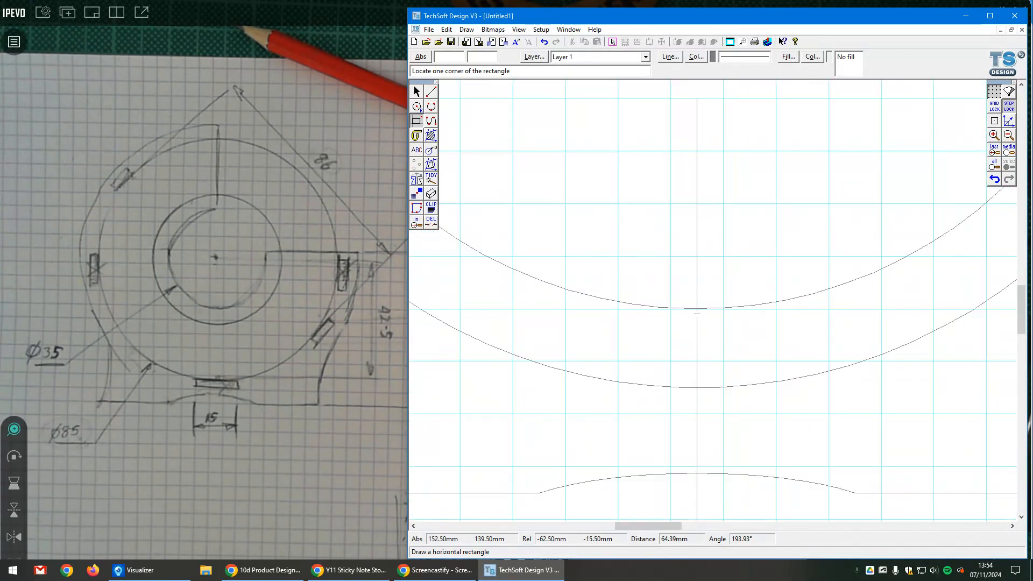
click(644, 309)
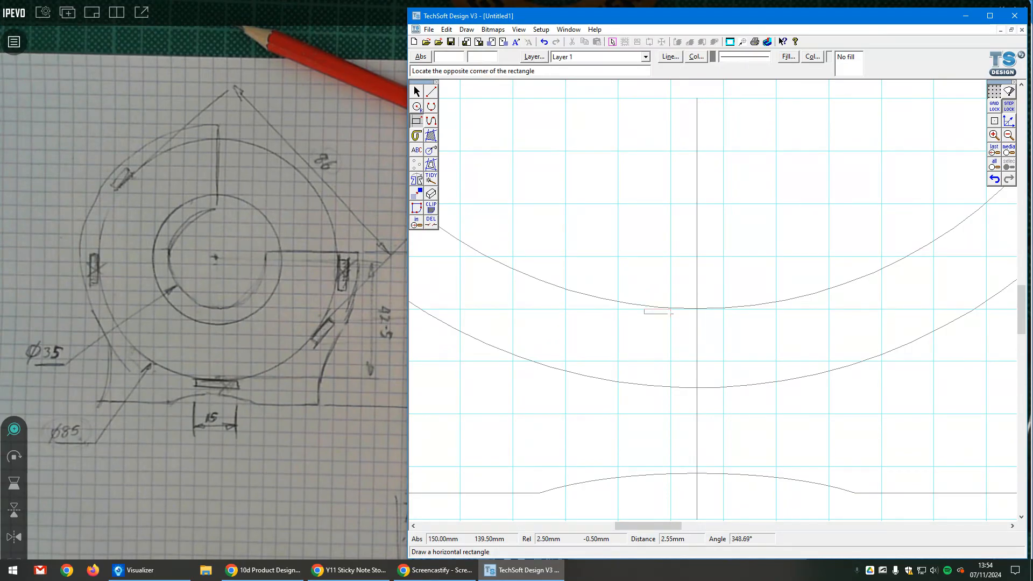
click(749, 341)
scroll(713, 345, down, 4)
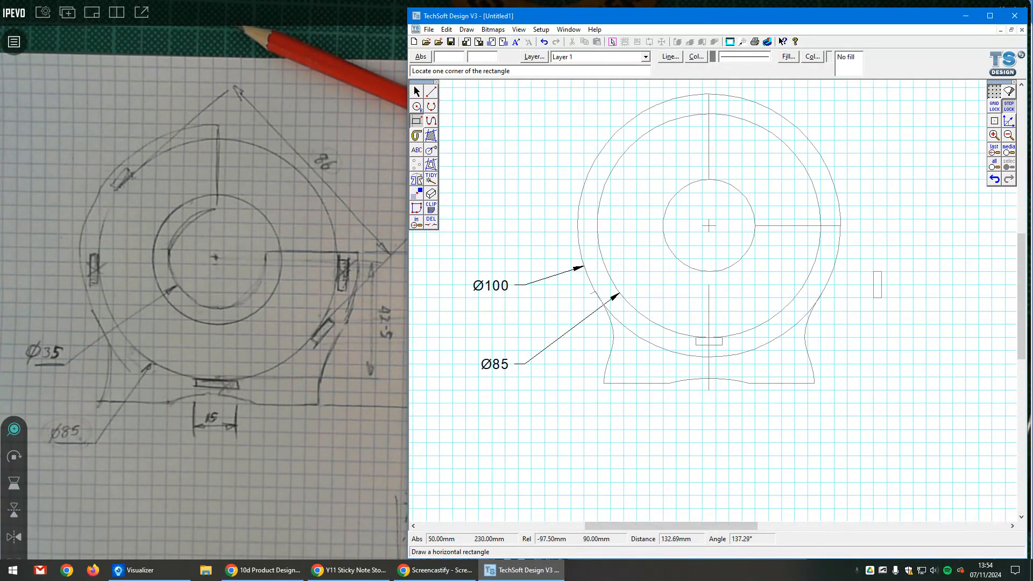
Step: Start horizontal dimensioning for the separate upright rectangle and set the step spacing to 1 mm in both X and Y
click(416, 92)
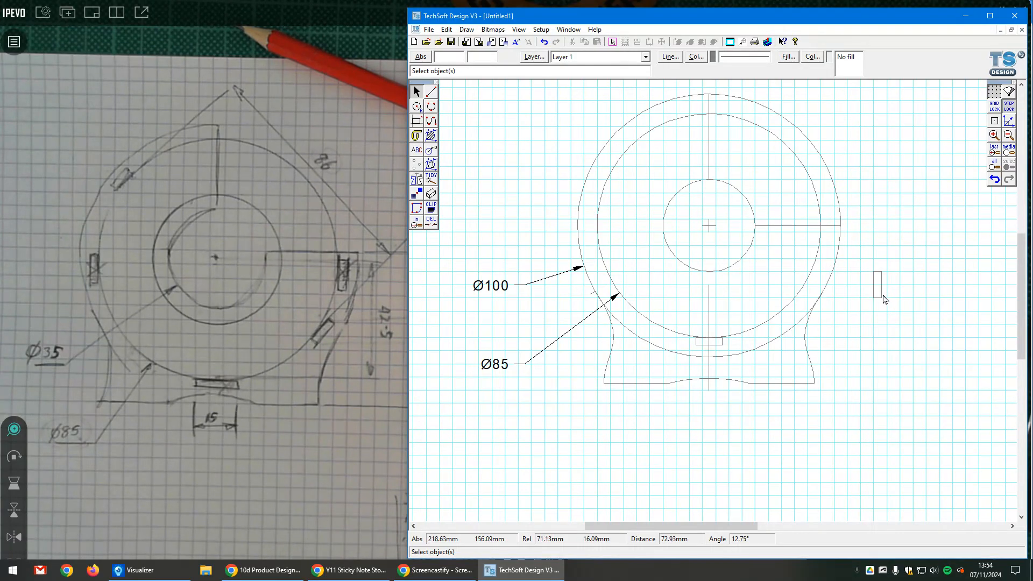
click(881, 295)
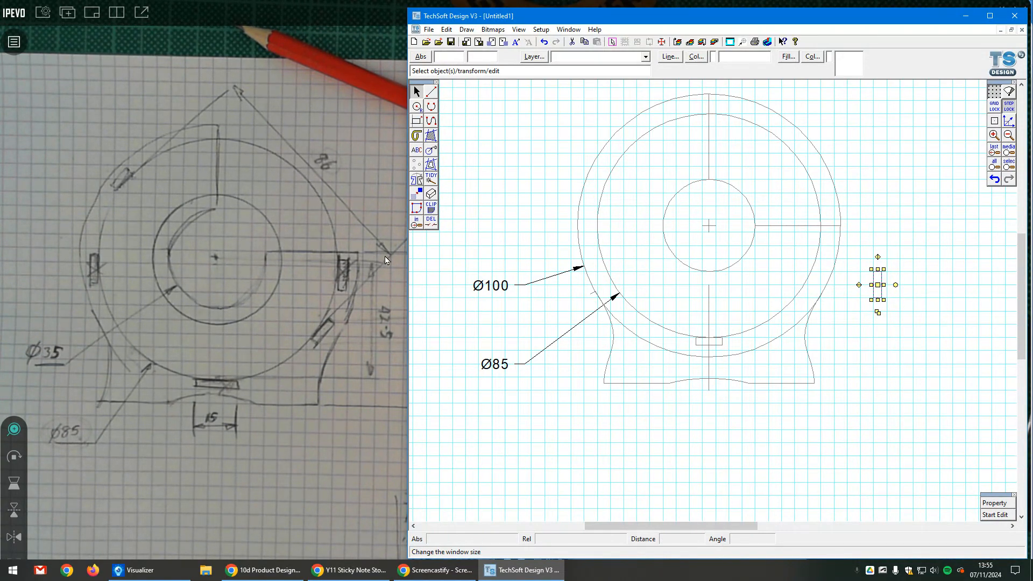
scroll(555, 307, down, 1)
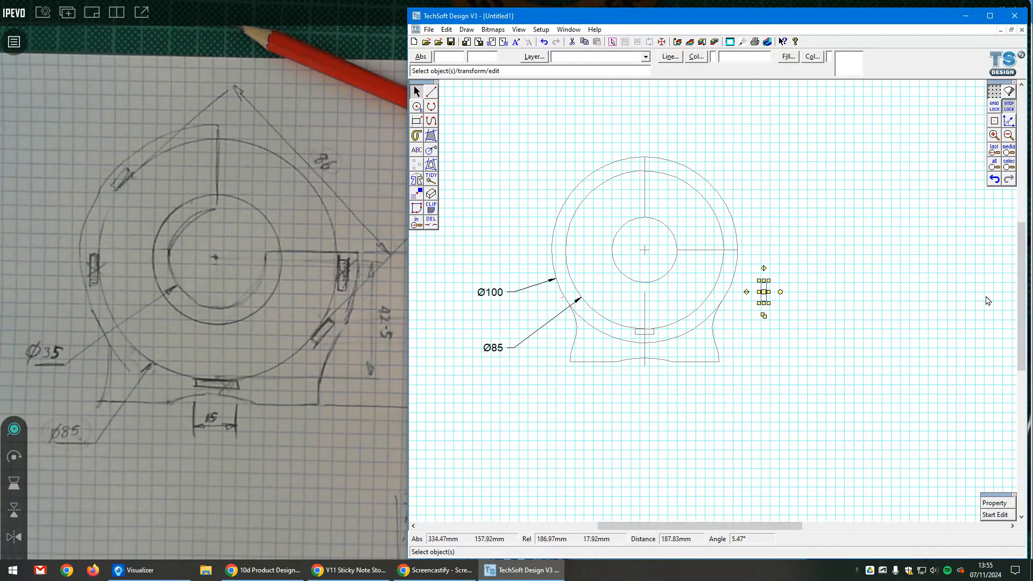
scroll(987, 300, up, 2)
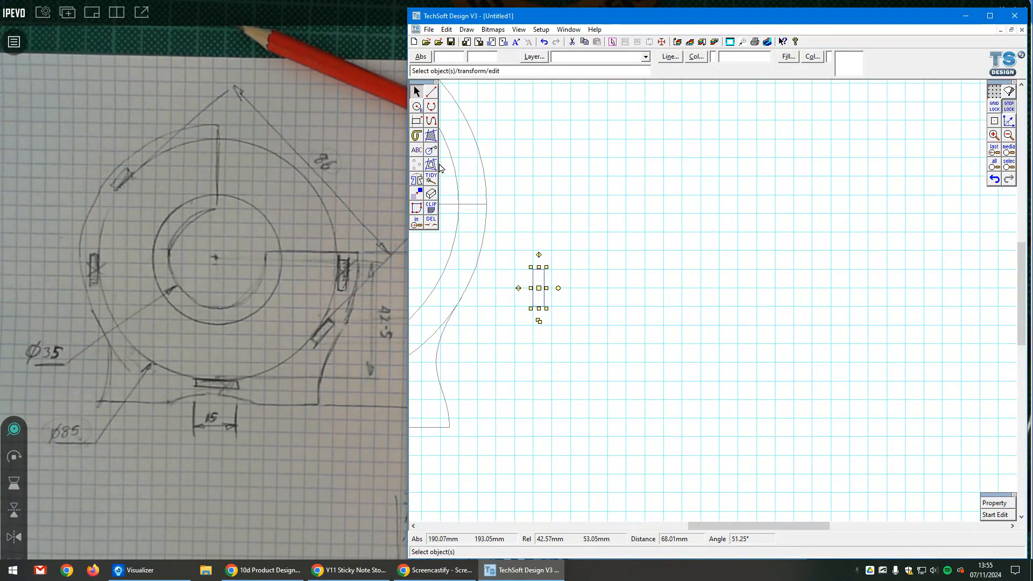
click(431, 150)
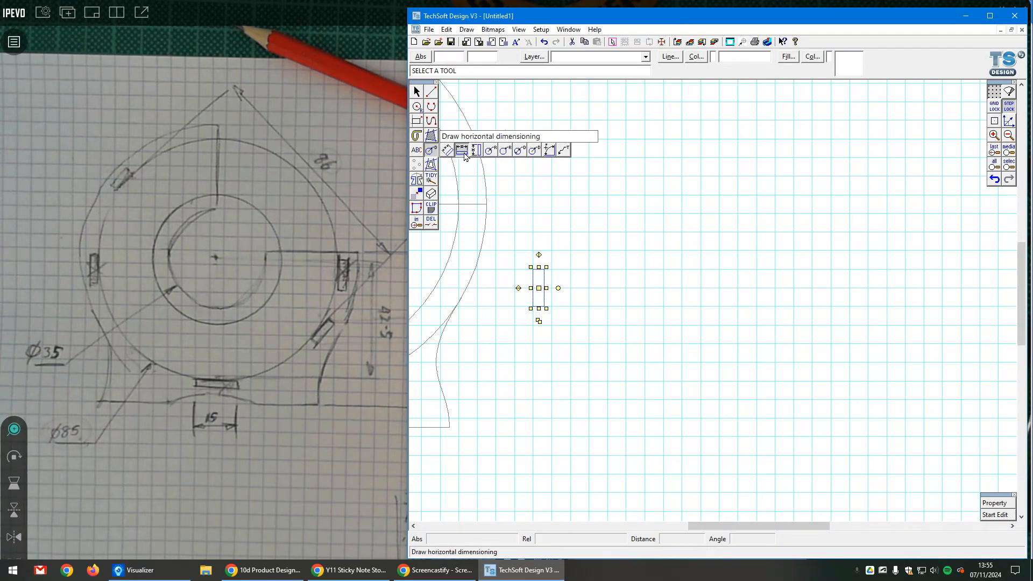
click(461, 150)
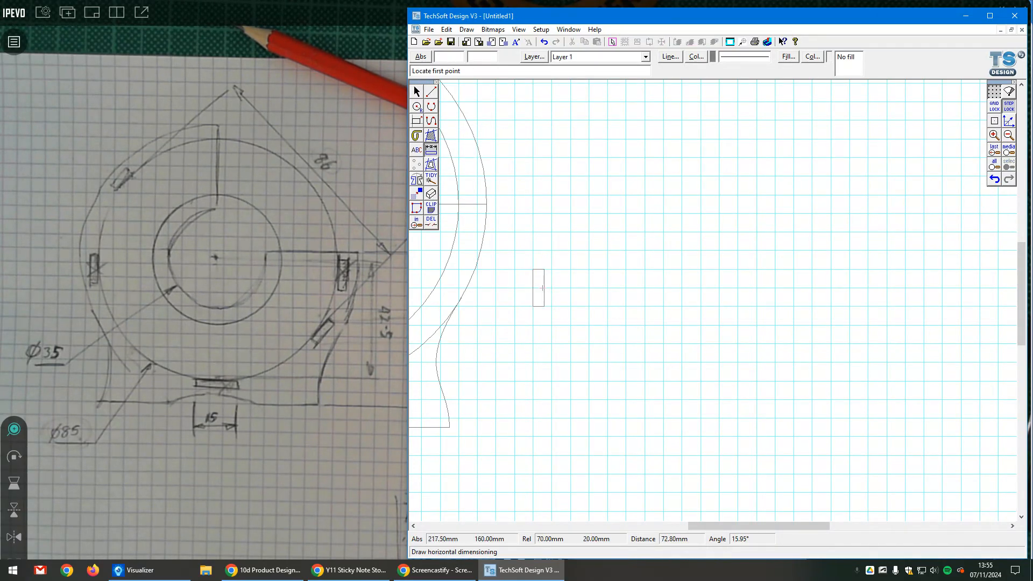
right_click(1008, 109)
drag(672, 222, 626, 225)
text(1)
key(Tab)
text(1)
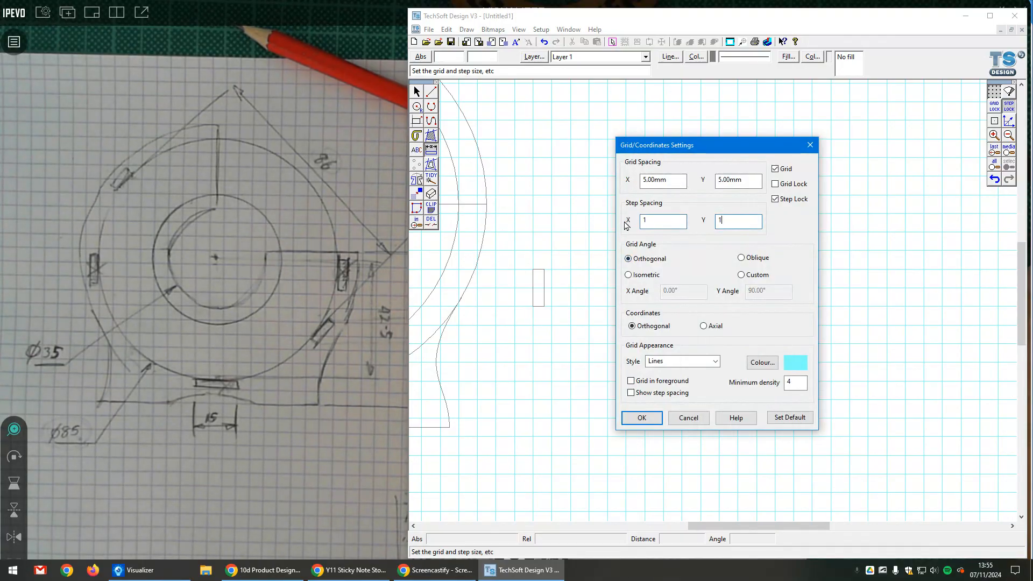
click(642, 418)
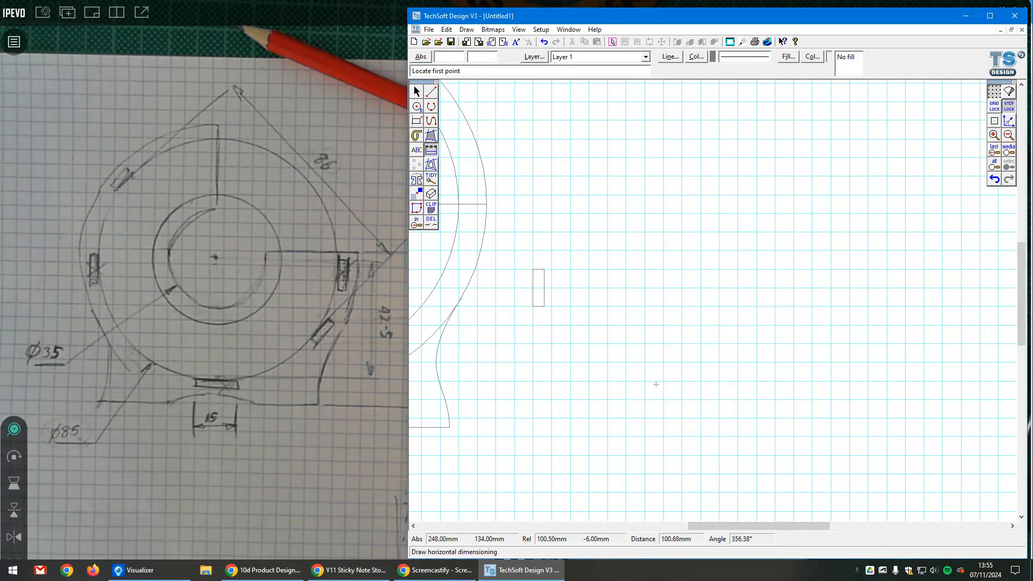
Step: Add an 86 mm horizontal dimension starting at the separate upright rectangle's inner edge, with the dimension line below it
click(544, 288)
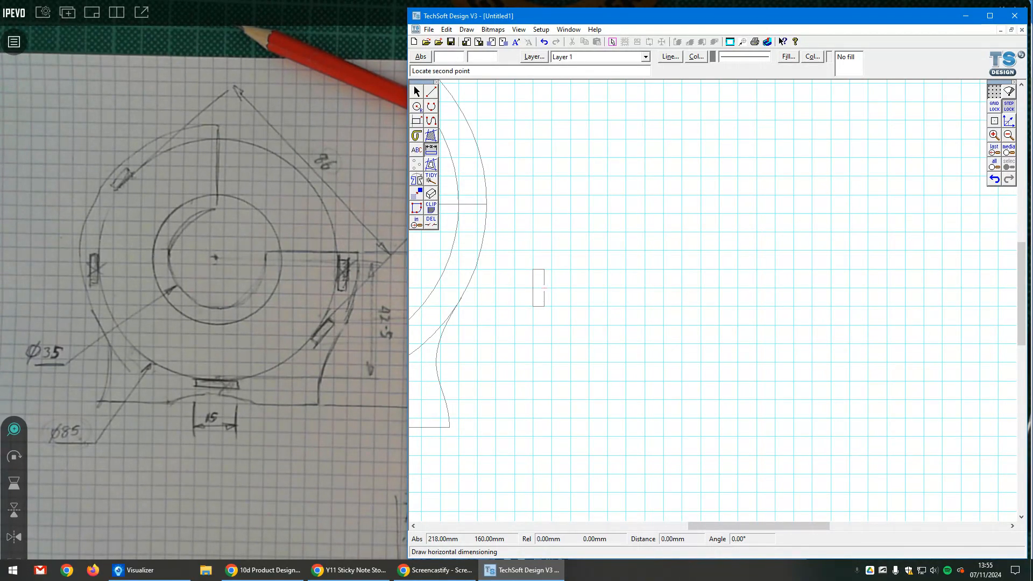
click(865, 288)
click(757, 422)
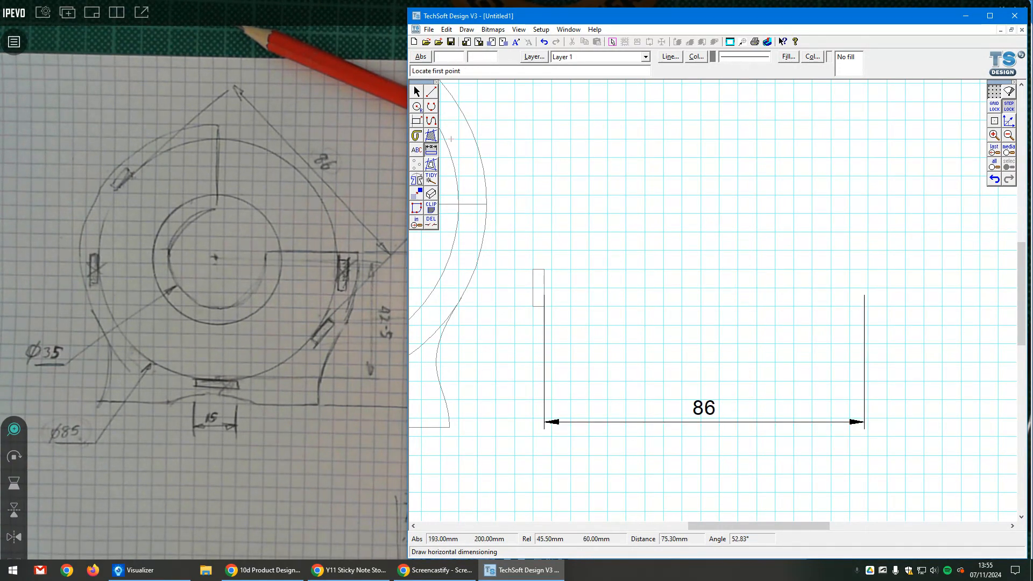
Step: Draw a second upright rectangle 3 mm wide and 10 mm high outside the far end of the 86 mm dimension, level with the first
click(417, 91)
click(417, 121)
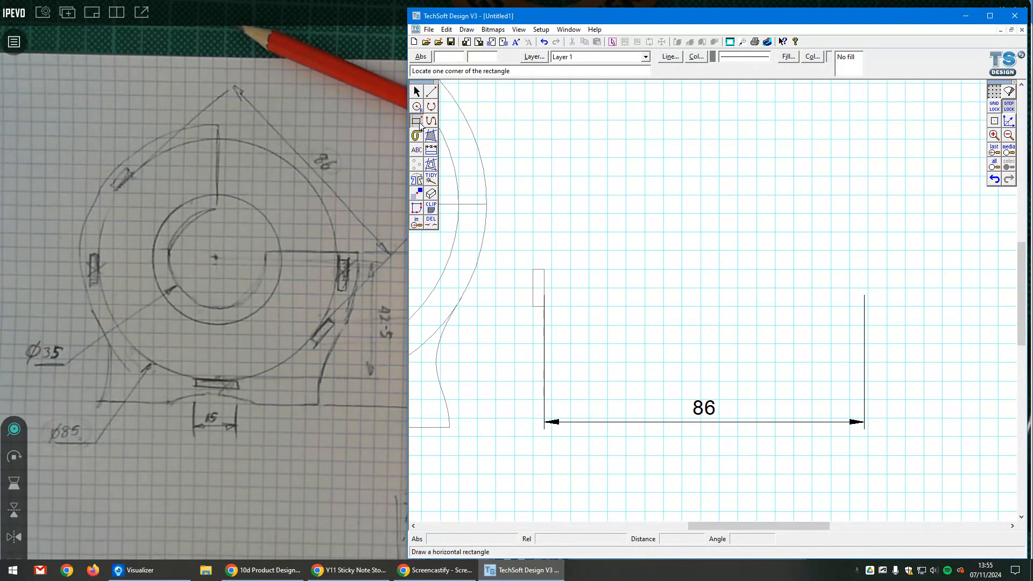
click(868, 306)
right_click(867, 306)
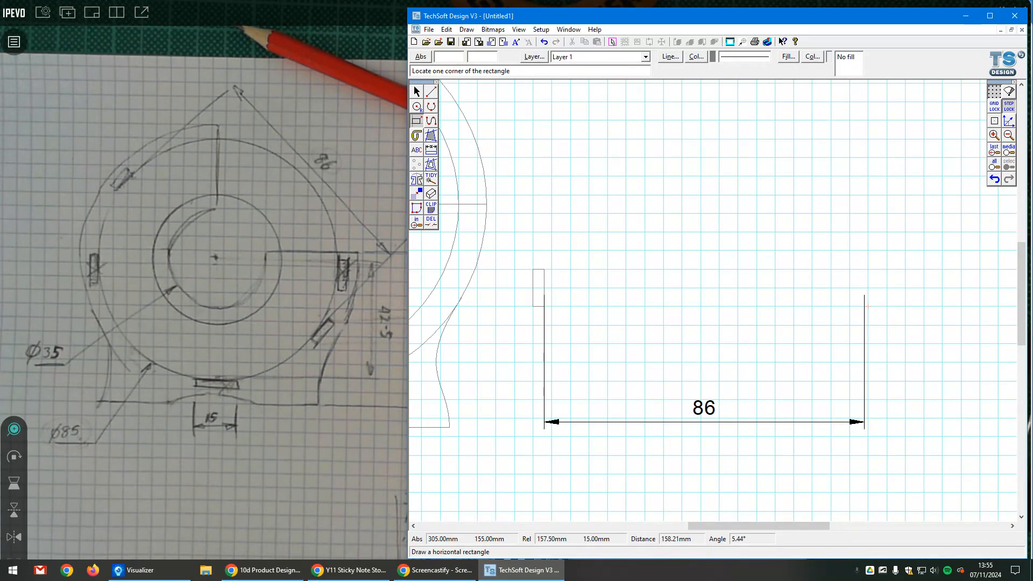
click(864, 307)
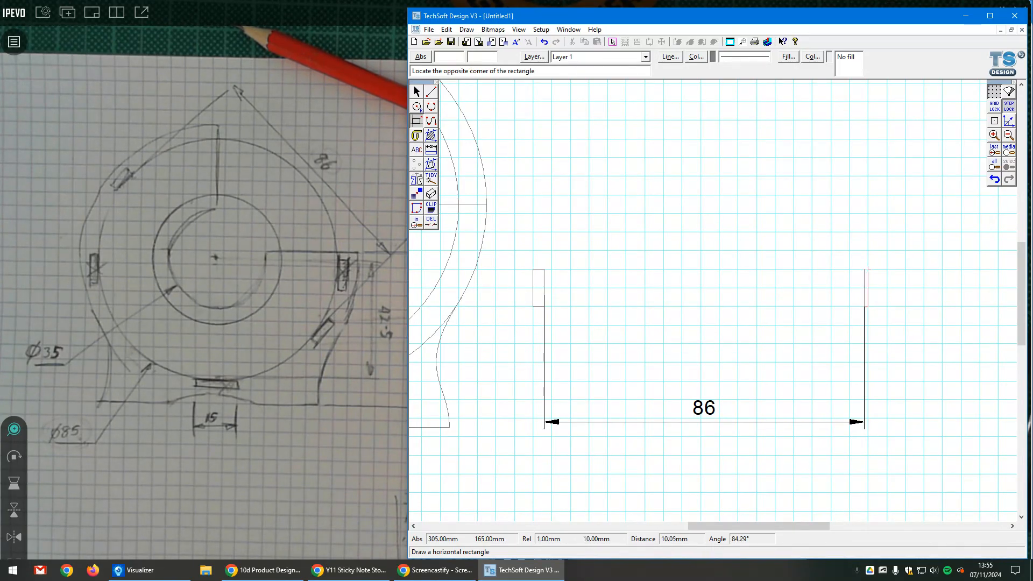
click(875, 269)
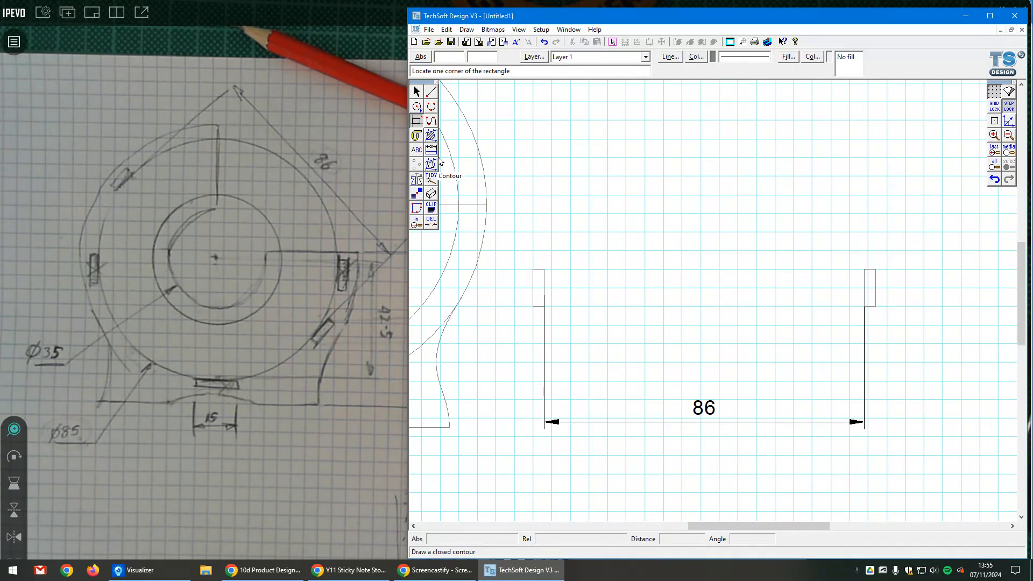
Step: Draw an 86 mm horizontal line joining the midpoints of the two upright rectangles' facing edges
click(430, 92)
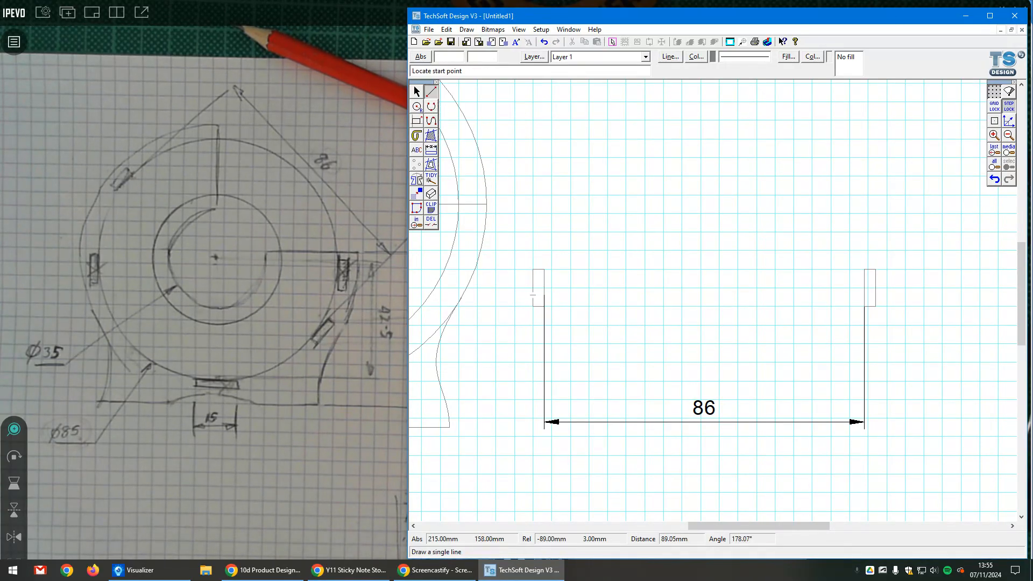
click(544, 288)
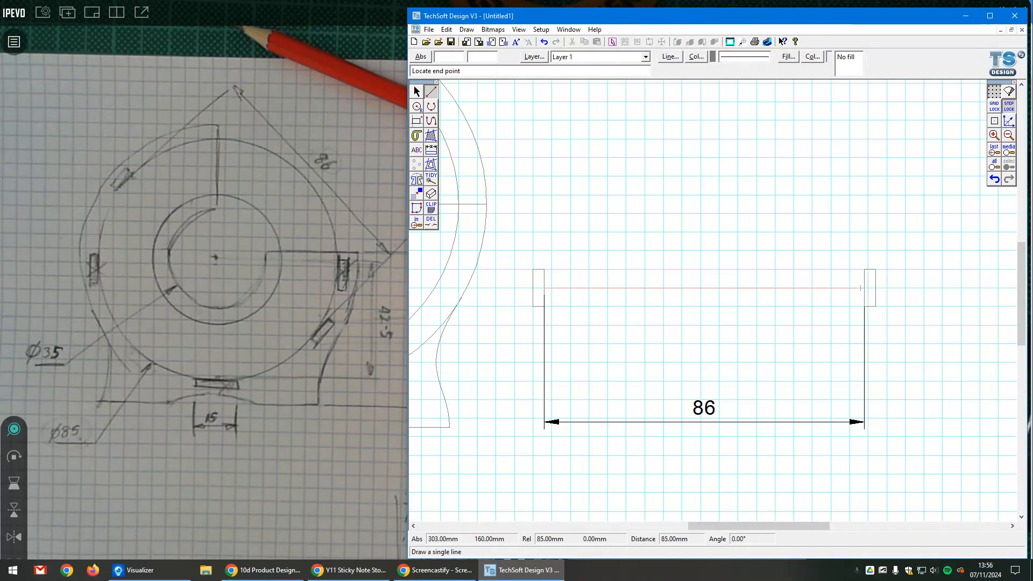
click(865, 288)
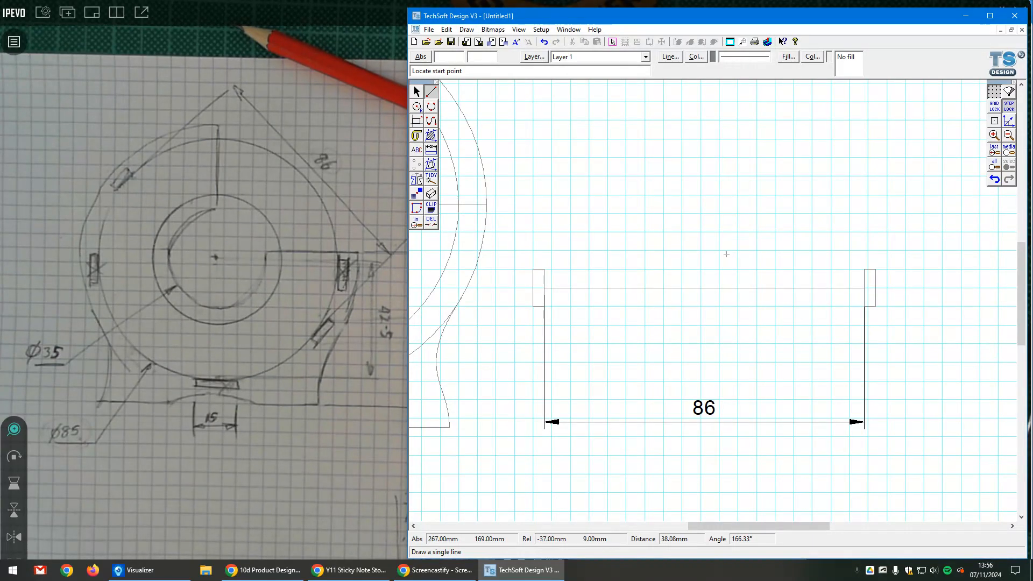
Step: Add a 43 mm horizontal dimension above the connecting line, from the first rectangle's inner edge to the line's midpoint
click(431, 150)
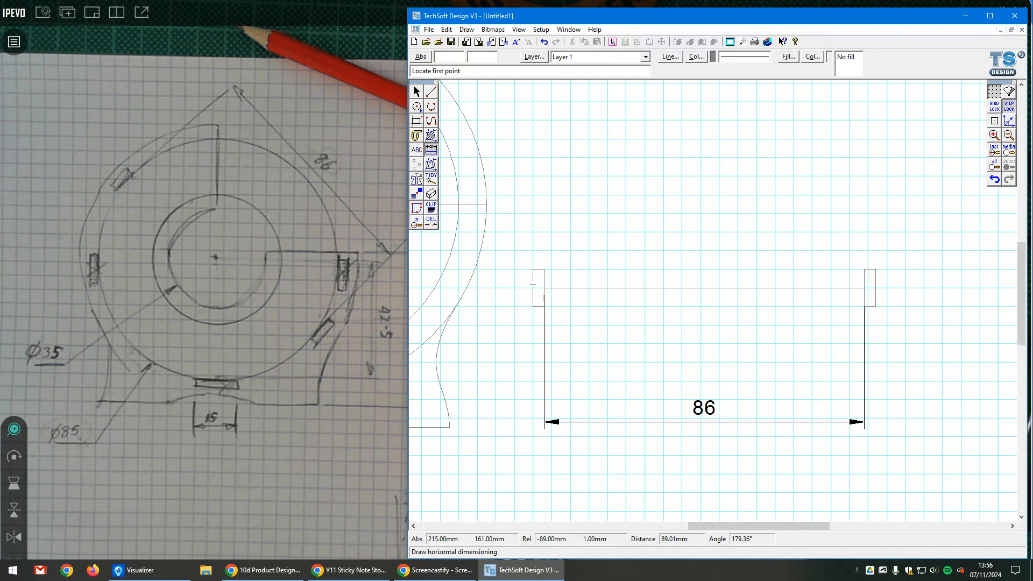
click(544, 288)
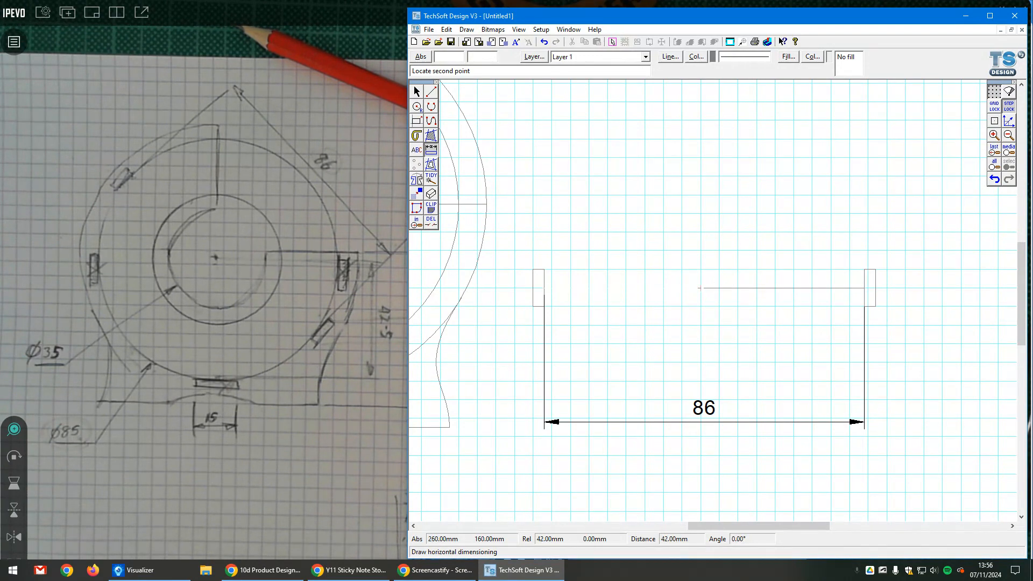
click(703, 288)
click(701, 217)
click(431, 105)
click(416, 91)
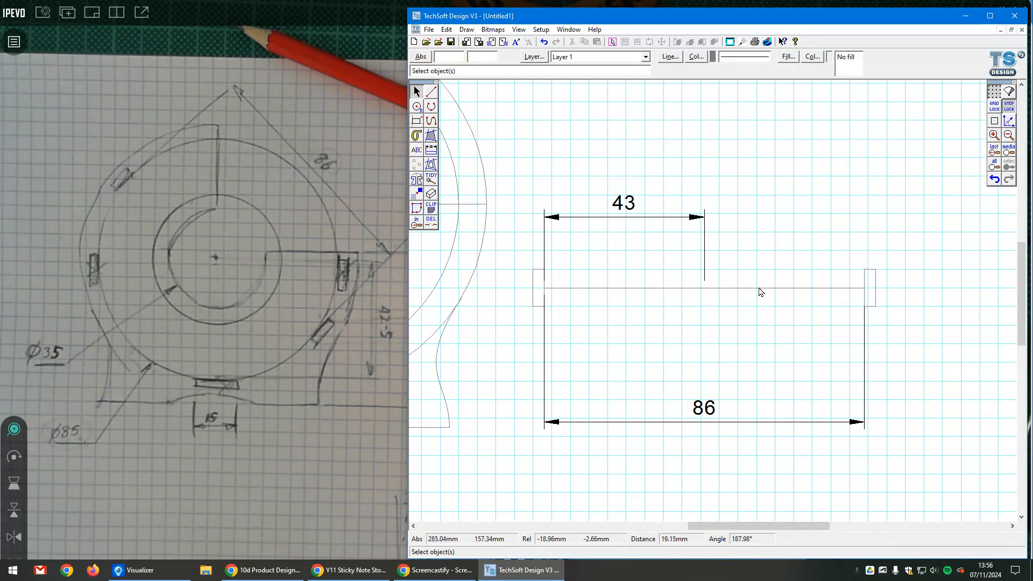
Step: Select both upright rectangles, the connecting line and the two dimensions, and shift them together 1 mm towards the circles
mouse_move(528, 262)
mouse_down()
mouse_move(657, 296)
mouse_move(889, 325)
mouse_up()
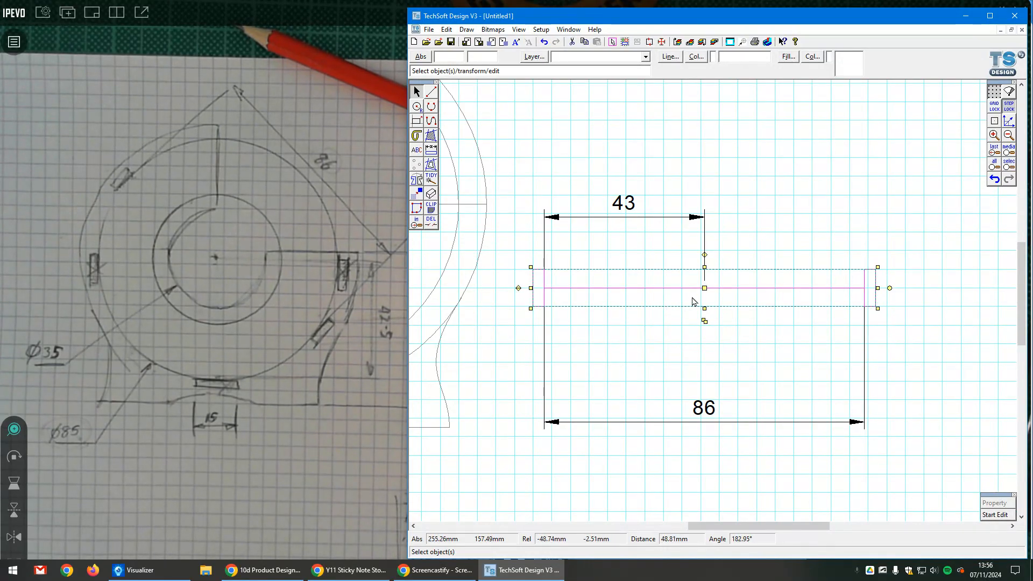
scroll(701, 298, up, 4)
scroll(694, 281, down, 4)
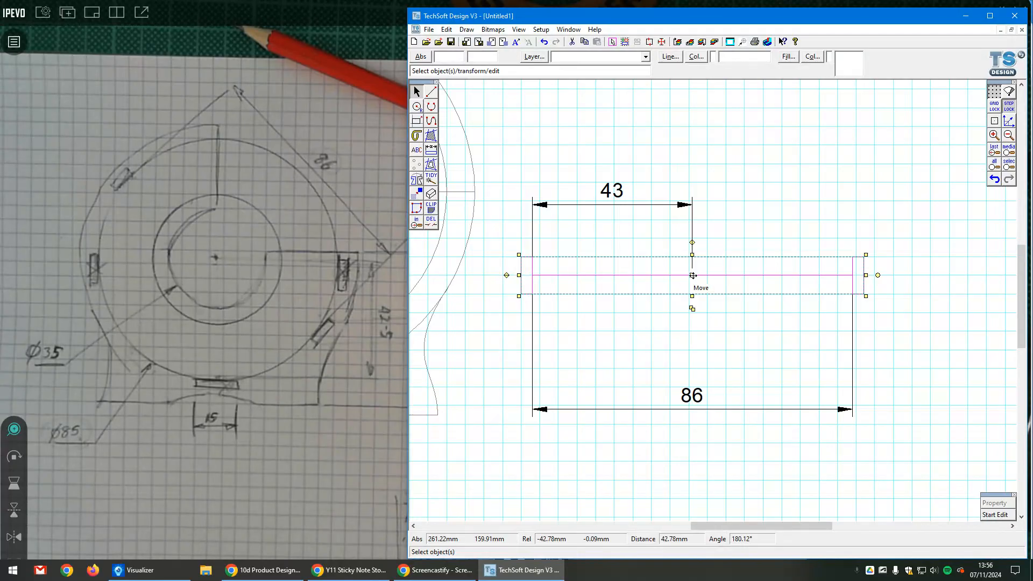
mouse_move(502, 163)
mouse_down()
mouse_move(570, 252)
mouse_move(886, 485)
mouse_up()
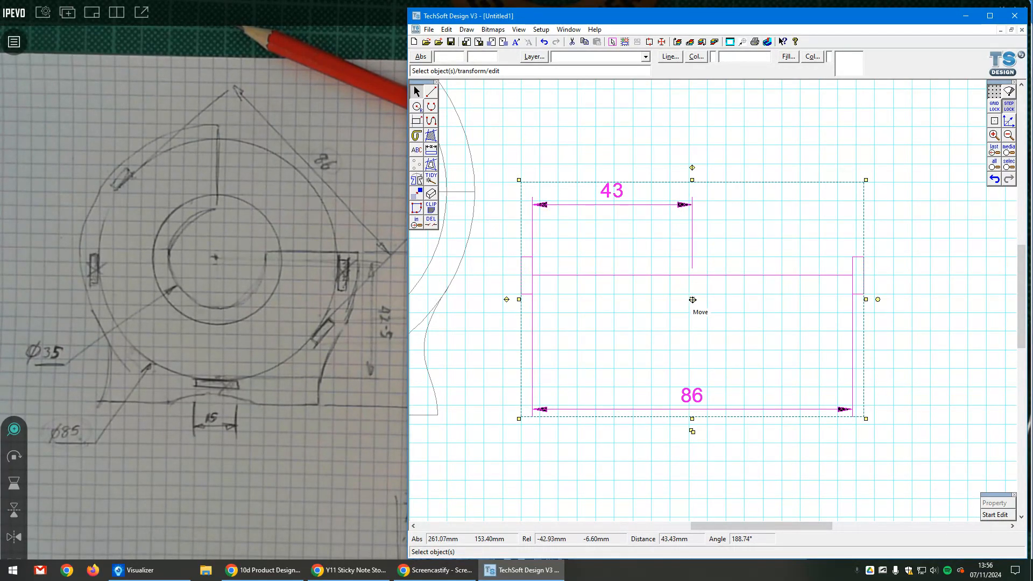
drag(692, 299, 690, 298)
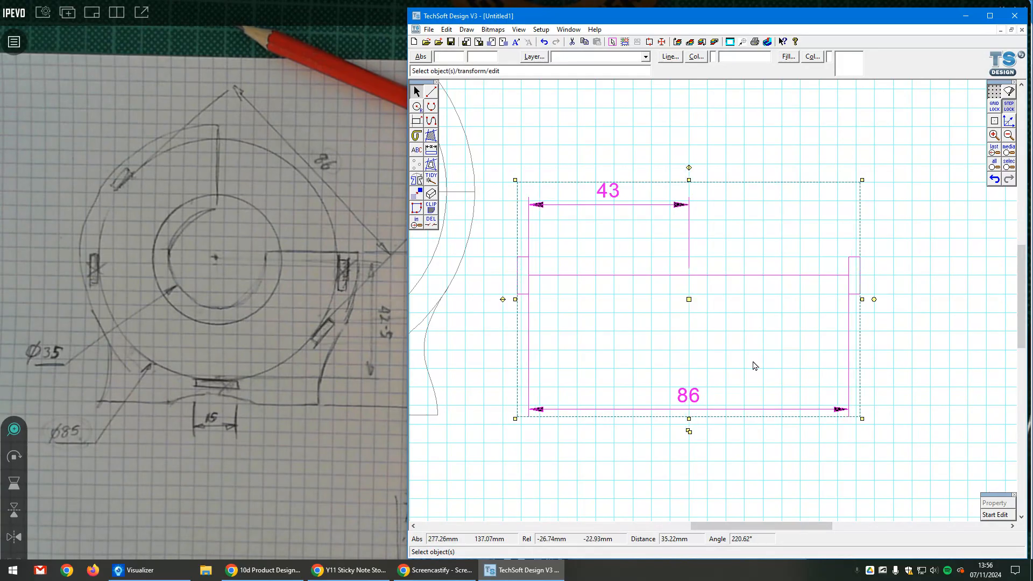
Step: Make one rotated copy of the two upright rectangles and their connecting line at -45° about the line's midpoint, using Repeat
click(556, 261)
drag(521, 250, 876, 323)
scroll(686, 278, up, 3)
scroll(683, 293, down, 3)
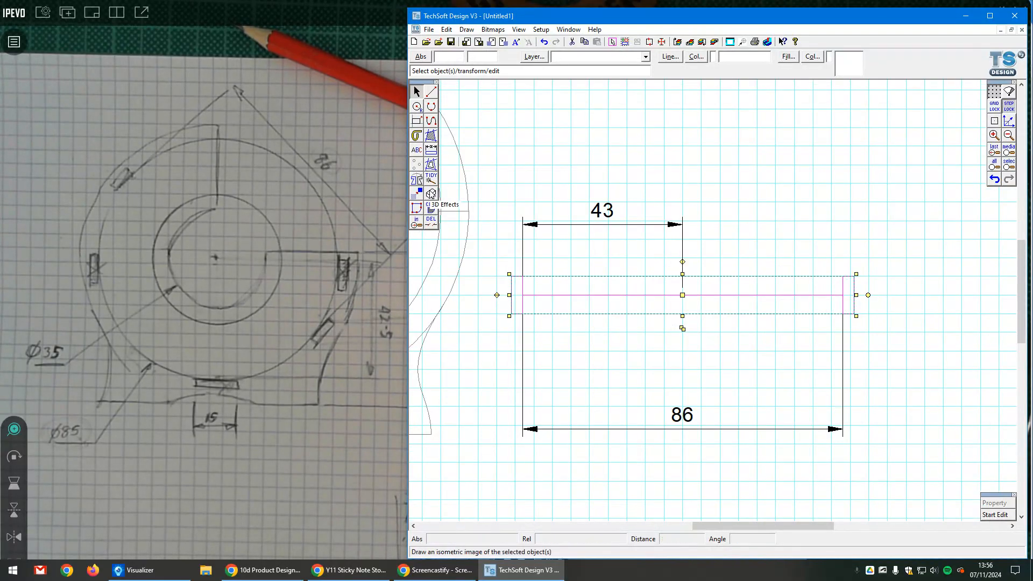
click(418, 180)
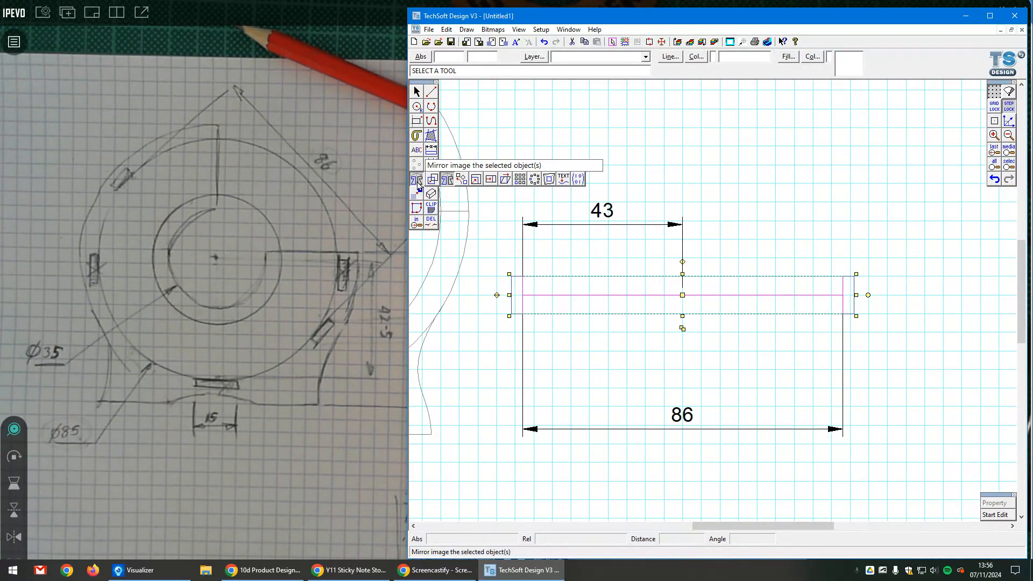
click(462, 180)
drag(736, 269, 681, 267)
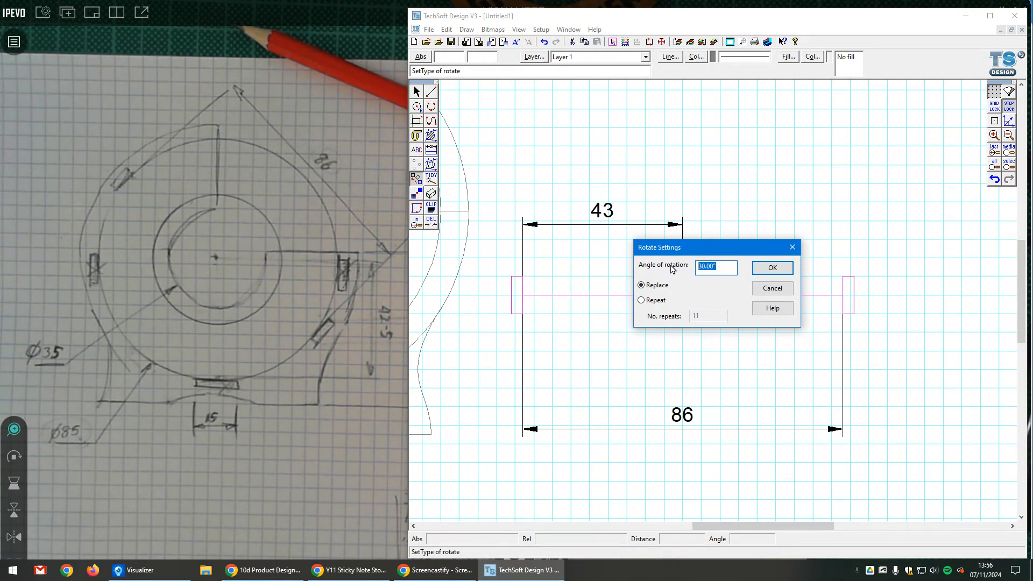
text(-45)
click(663, 301)
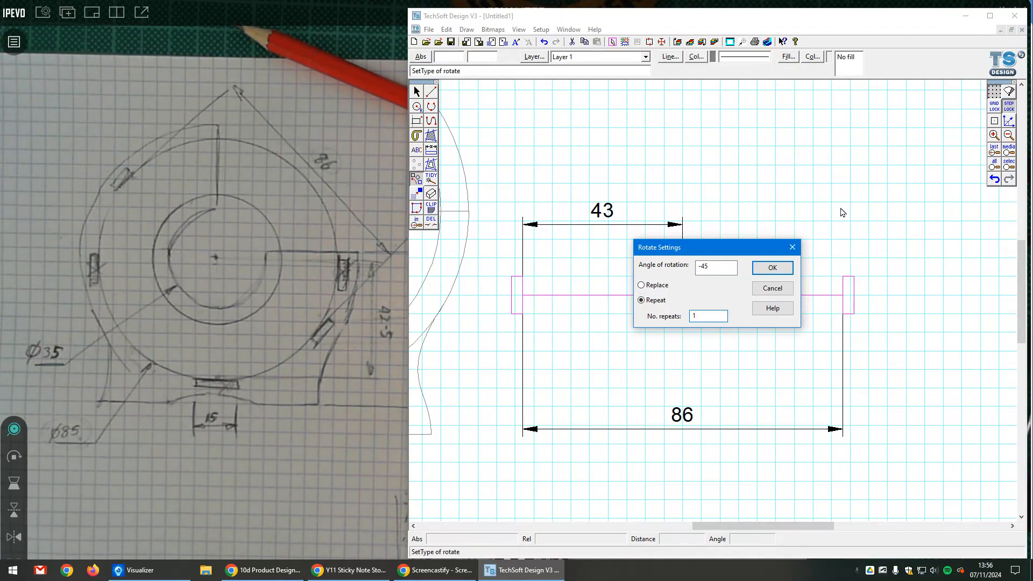
click(791, 270)
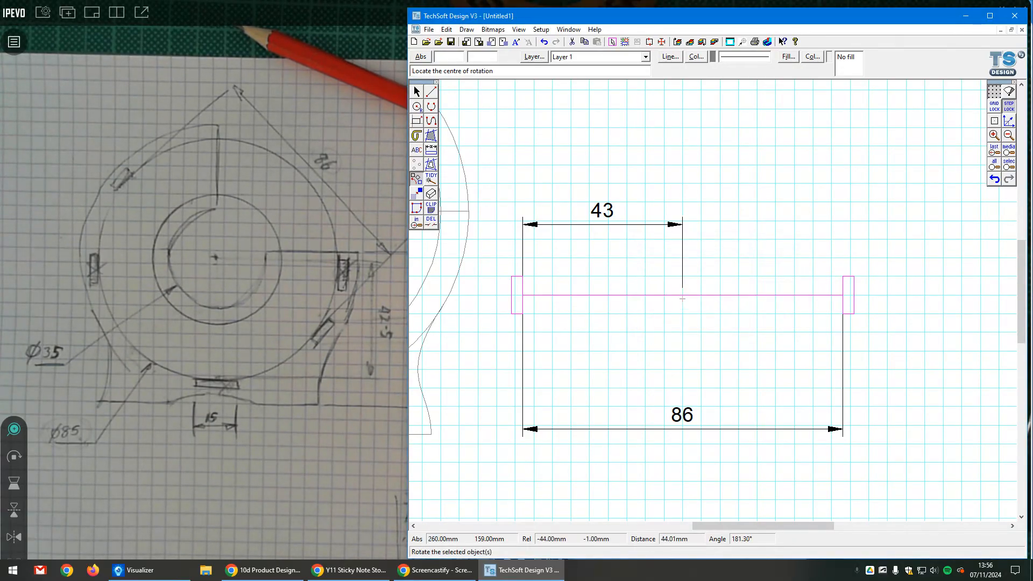
click(682, 296)
Step: Duplicate the diagonal pair of rectangles with its connecting line, using Grid Lock, and place the copy near the centre of the circles
click(416, 92)
drag(515, 141, 591, 204)
shift+click(812, 407)
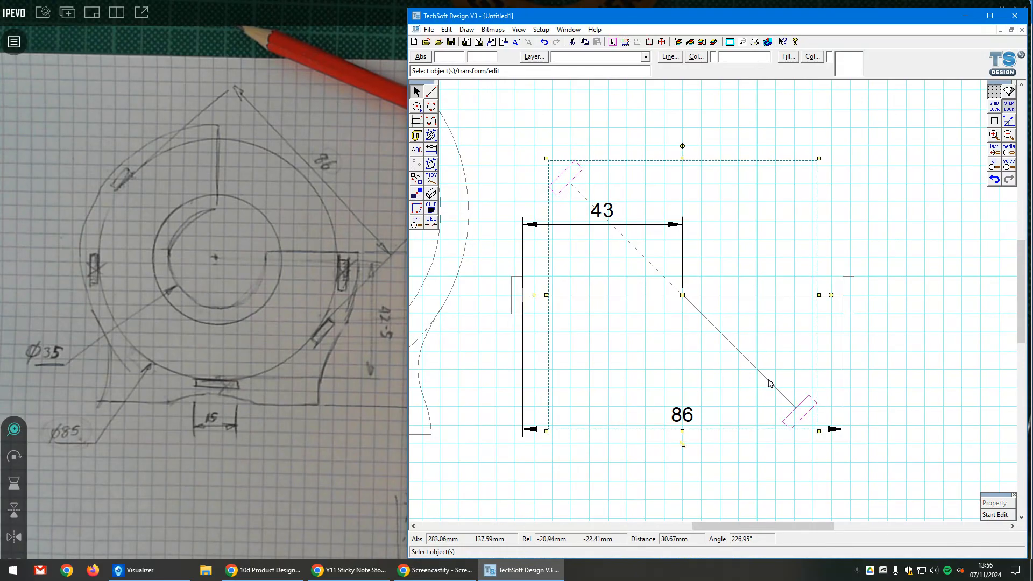
scroll(852, 318, down, 3)
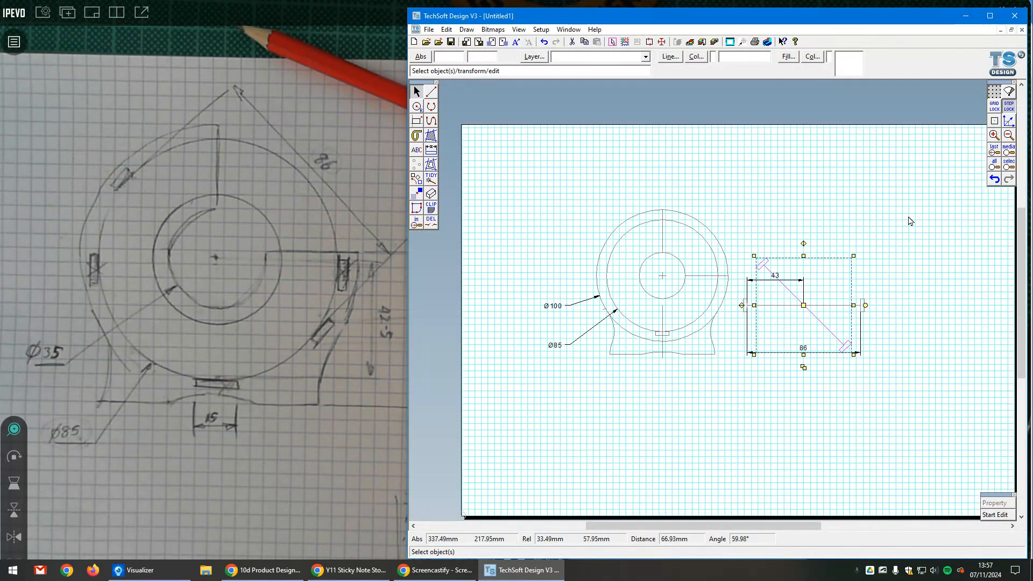
click(996, 106)
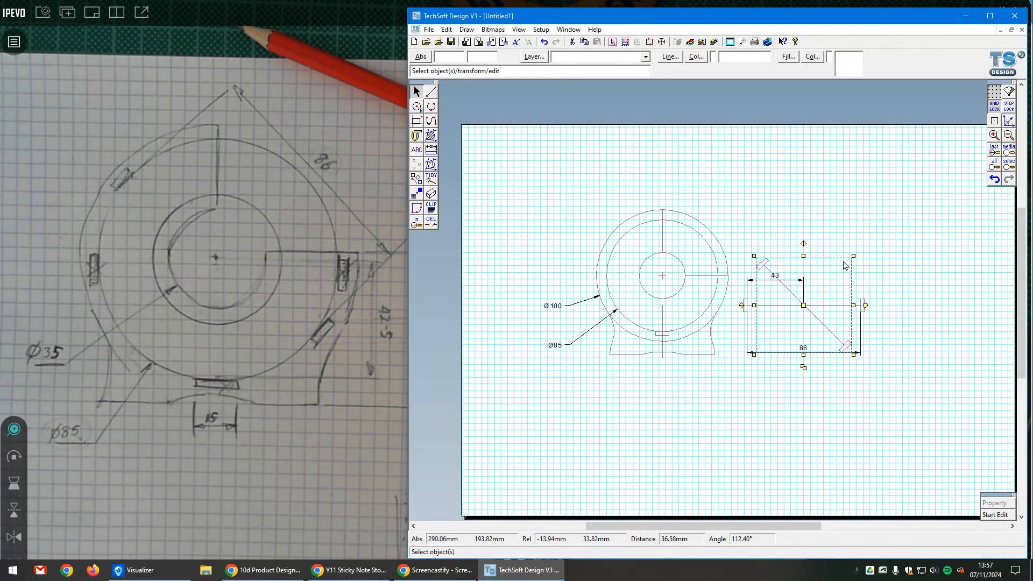
key(ctrl+c)
key(ctrl+v)
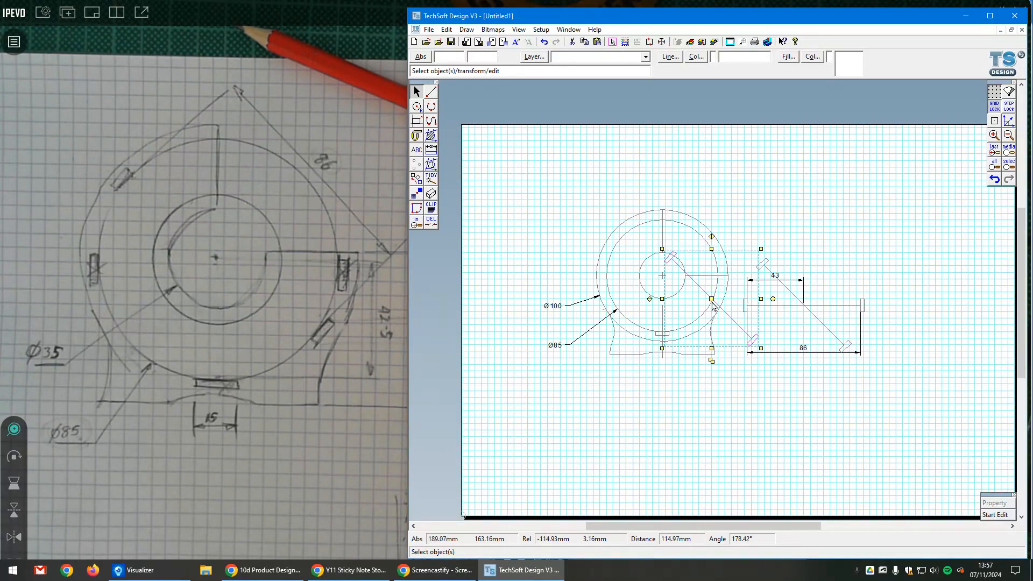
drag(712, 299, 661, 274)
scroll(660, 274, up, 3)
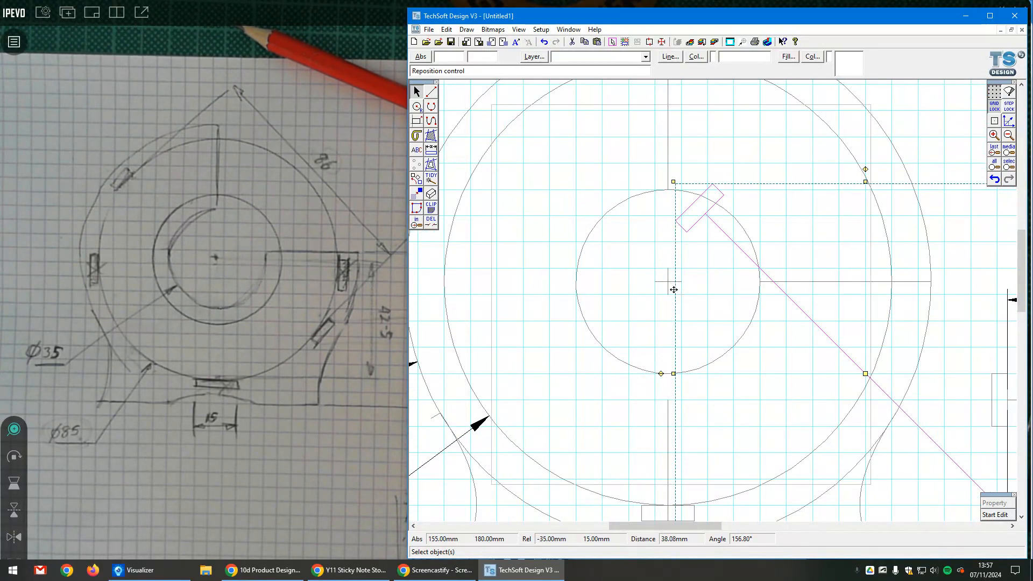
click(632, 251)
Step: Switch to Step Lock and set the step spacing to 2.5 mm in both X and Y
click(1010, 106)
right_click(1009, 107)
double_click(661, 222)
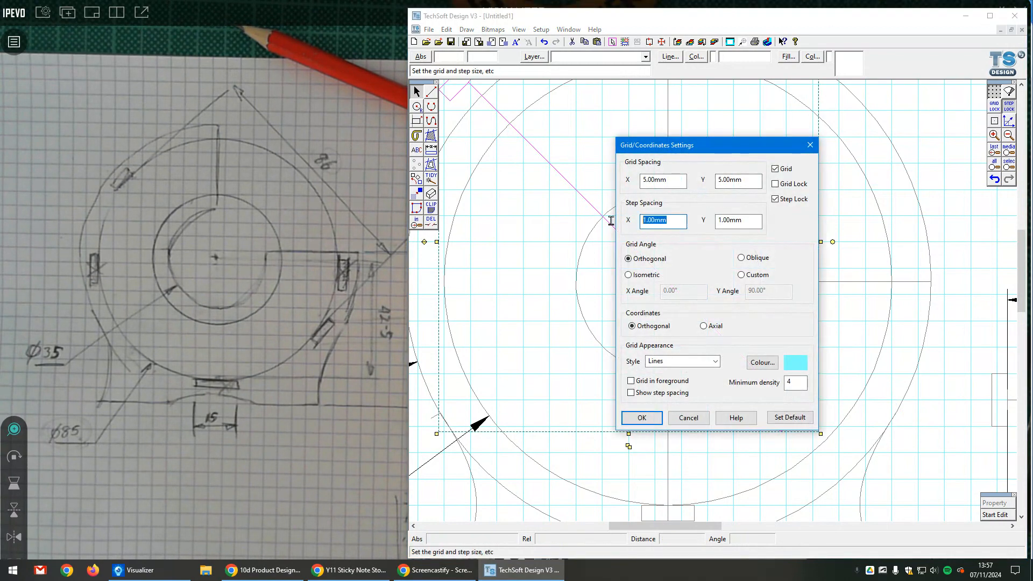
text(2.5)
key(Tab)
text(2.5)
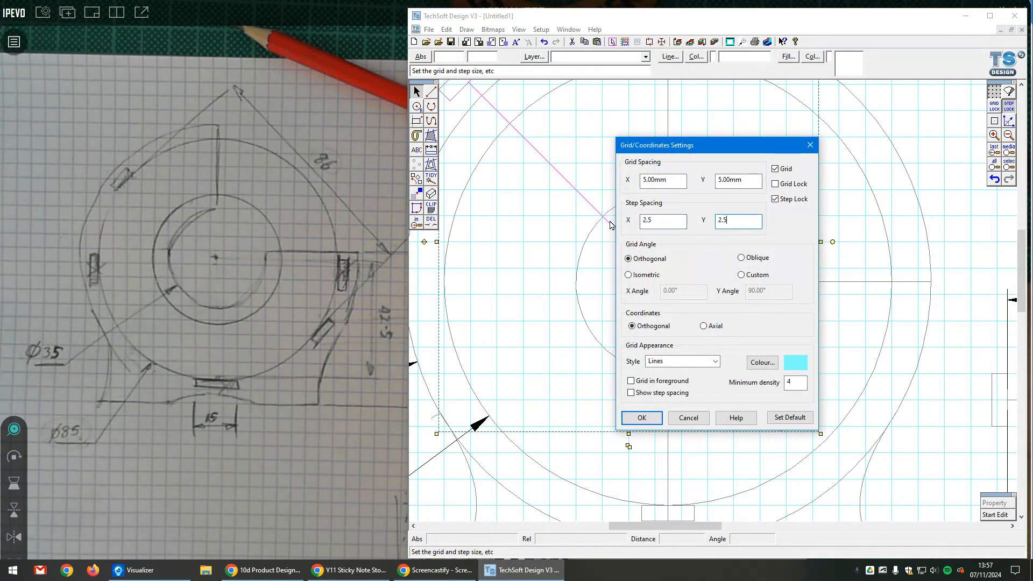
key(Return)
Step: Move the copied diagonal pair so that its midpoint sits exactly on the centre of the circles, and deselect it
drag(628, 241, 667, 281)
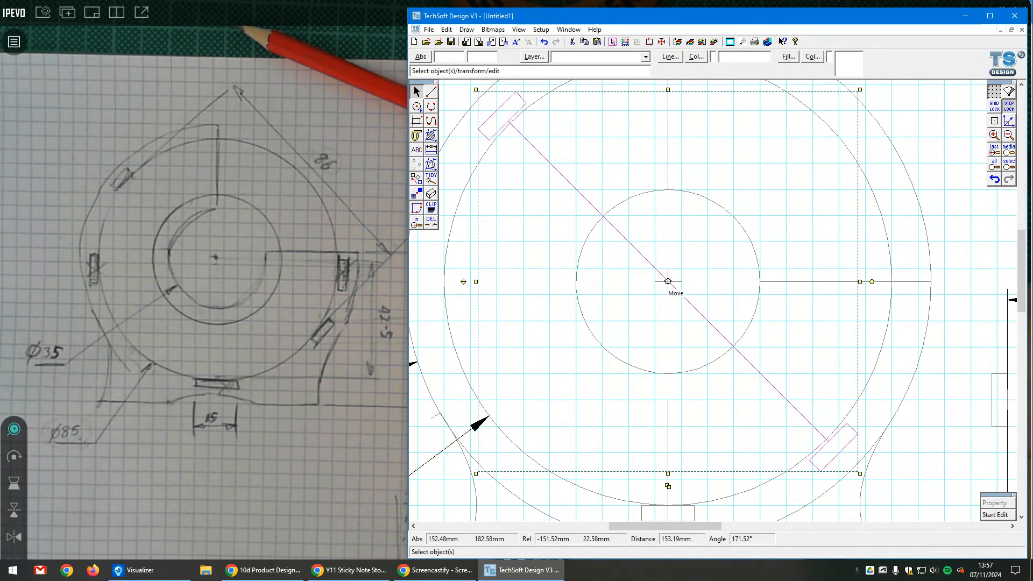
scroll(668, 281, down, 2)
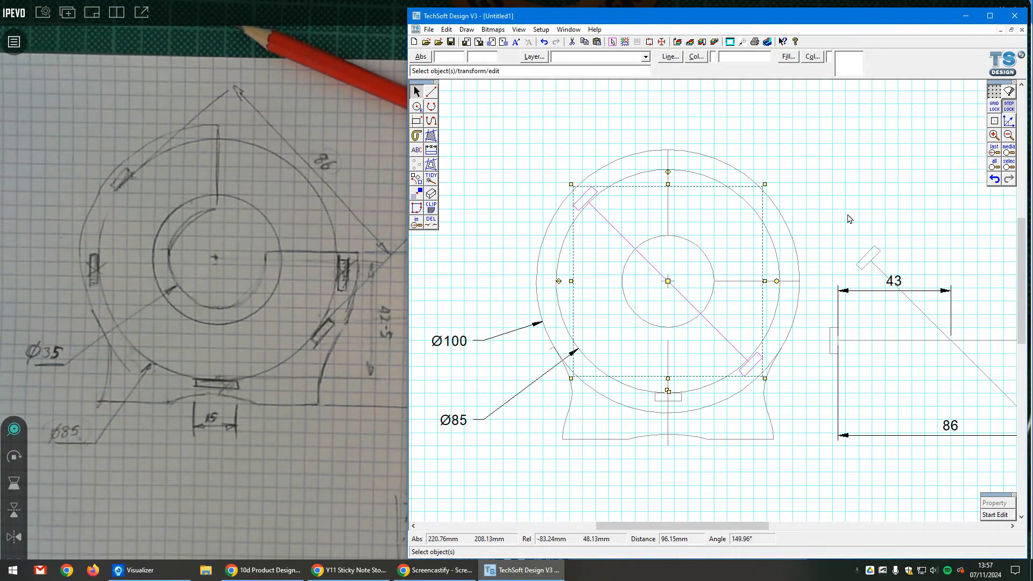
click(801, 299)
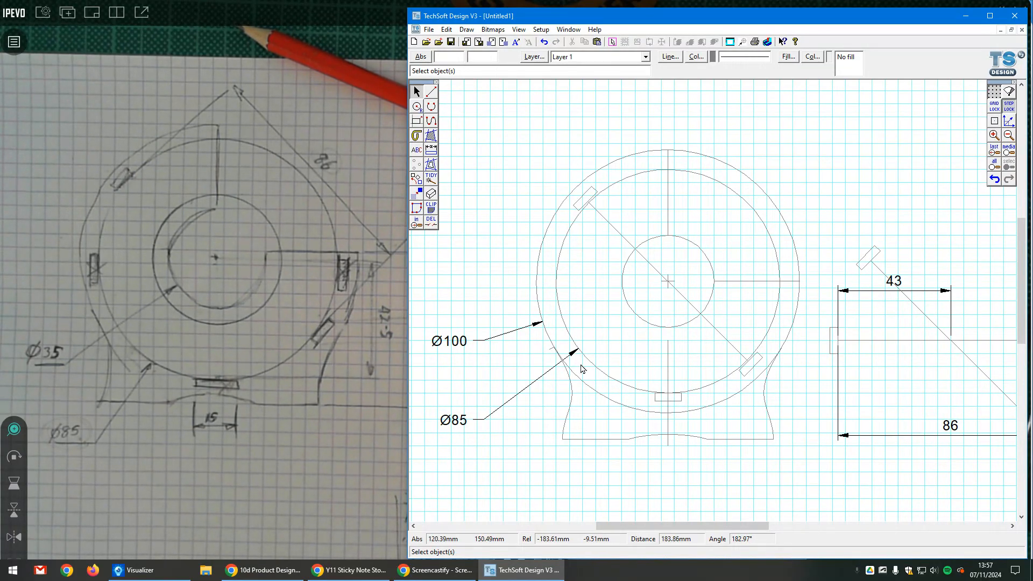
Step: Rotate the small rectangle at the bottom of the circles by -45° about the circles' centre, using Replace, and deselect it
click(670, 404)
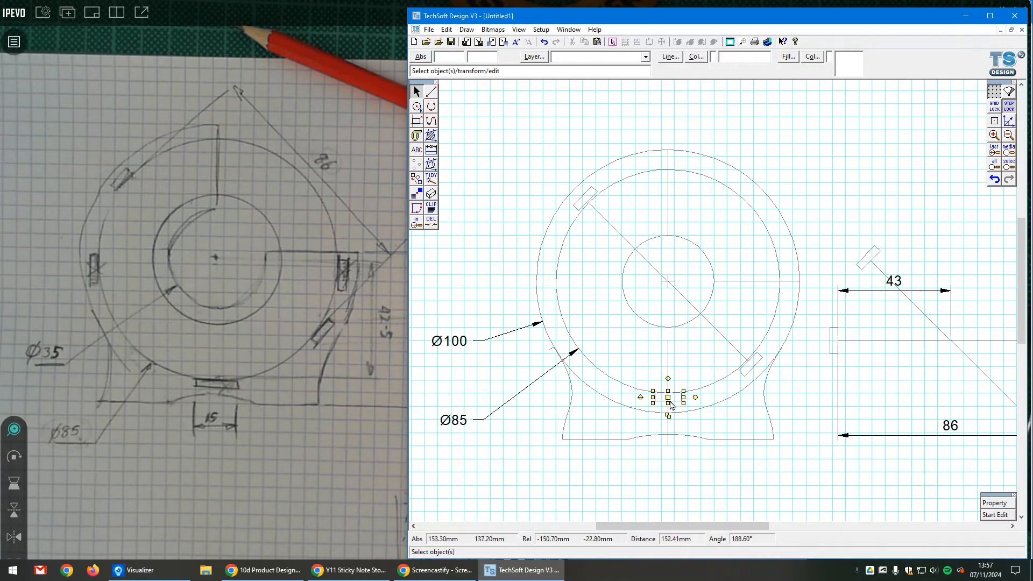
click(419, 182)
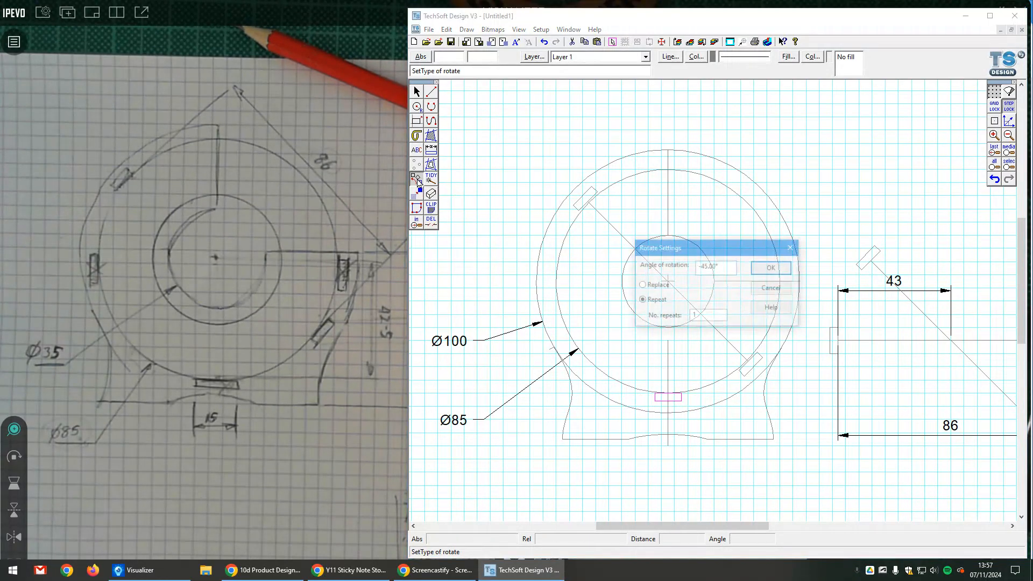
drag(730, 249, 840, 150)
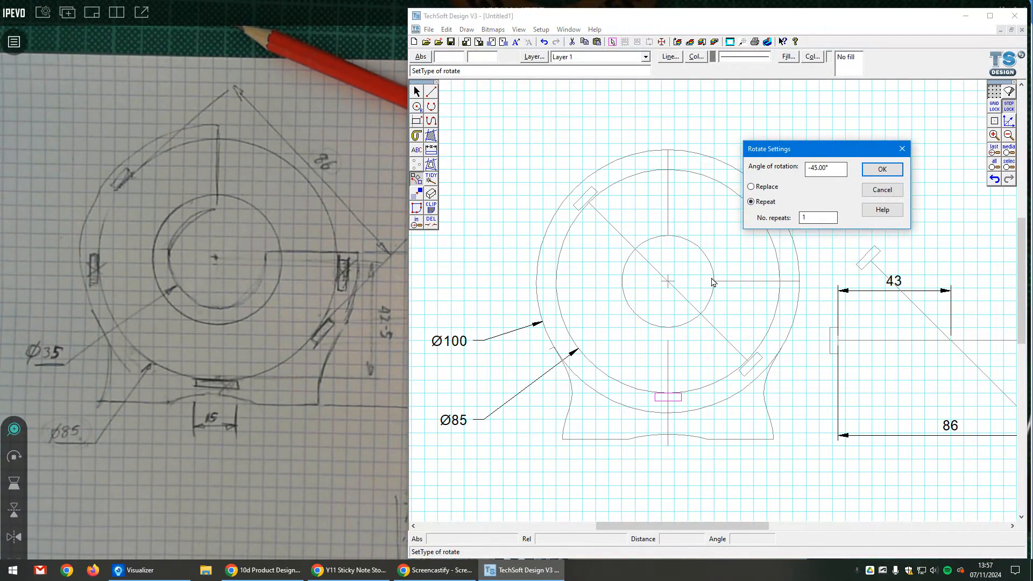
click(774, 188)
click(873, 171)
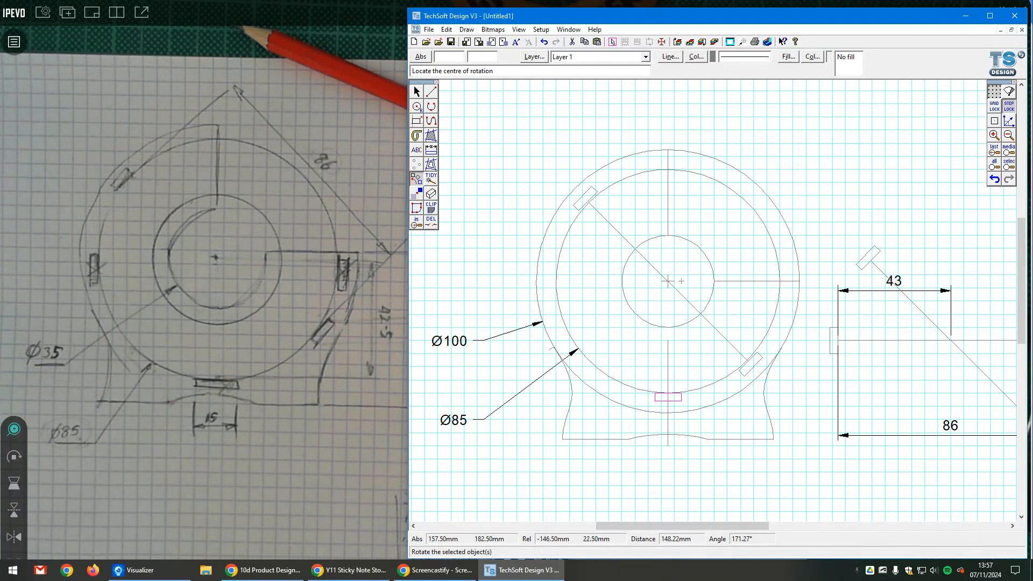
click(668, 281)
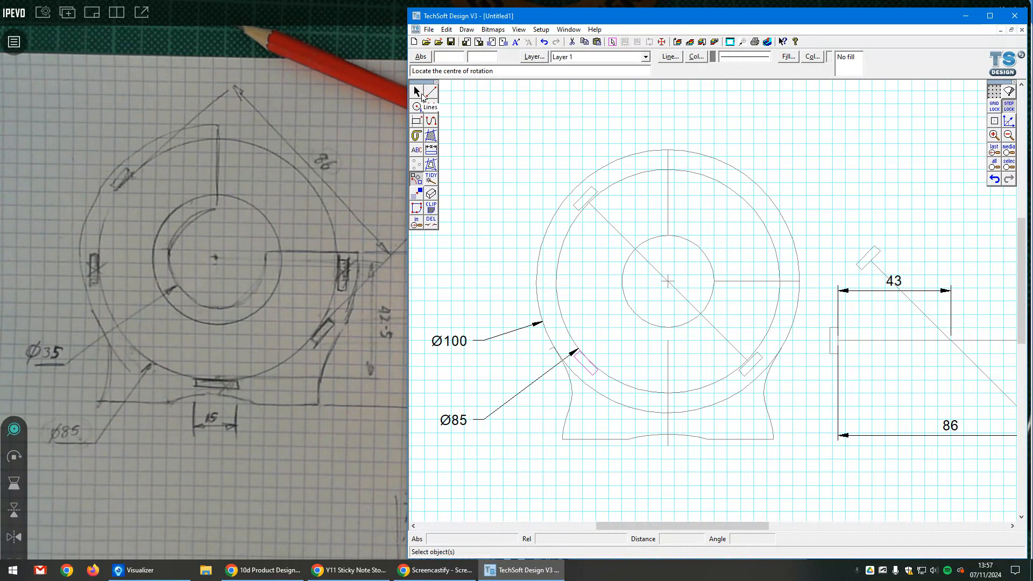
click(904, 207)
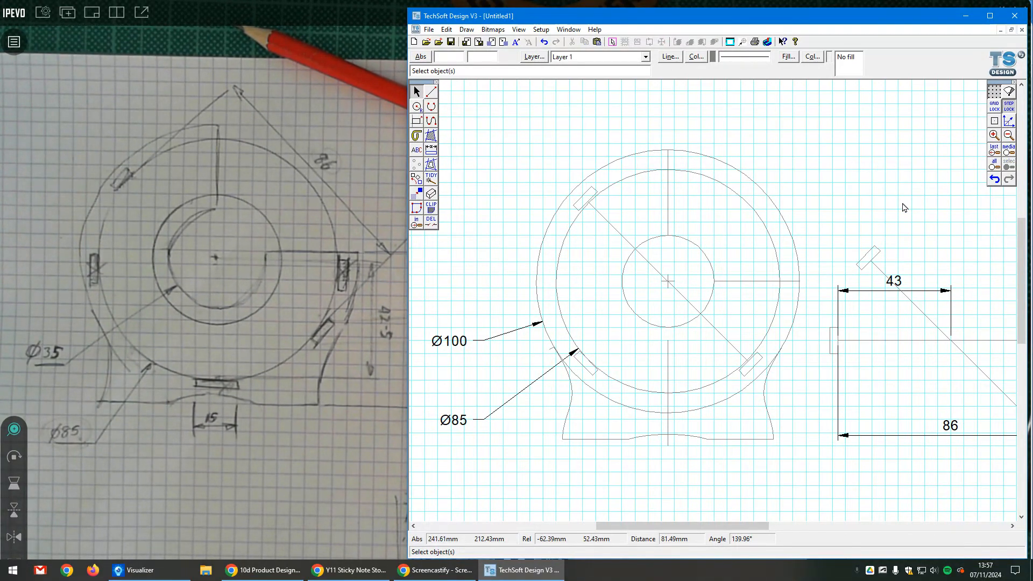
Step: Move the entire drawing, including its dimensions, towards the upper-left corner of the sheet using Grid Lock, and deselect it
scroll(611, 194, down, 2)
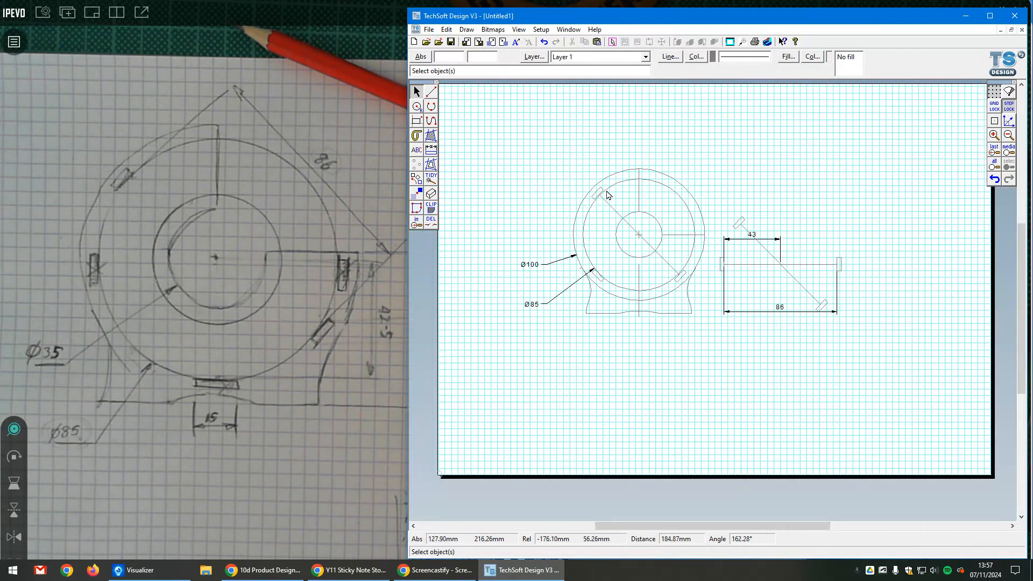
drag(466, 127, 872, 378)
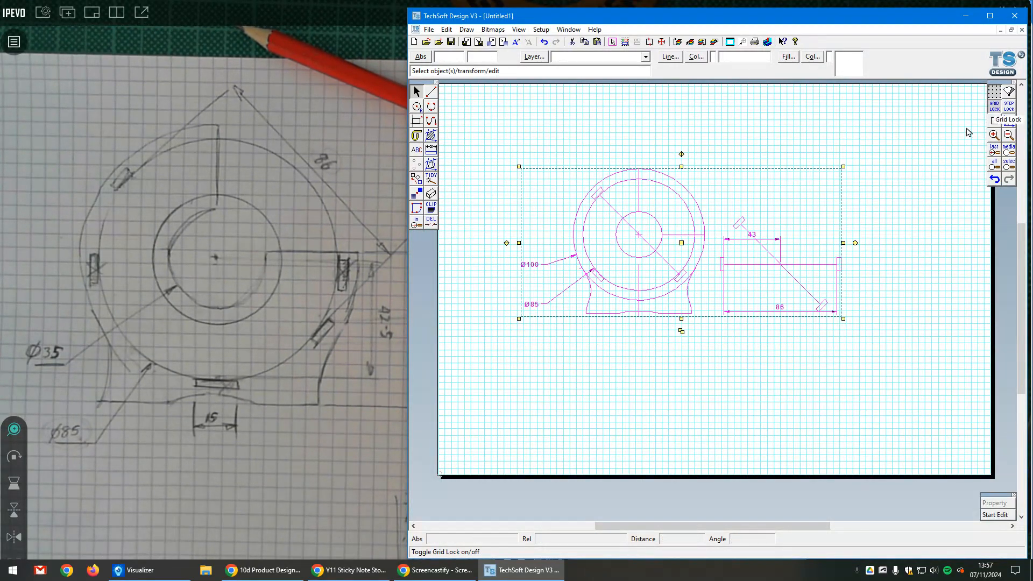
drag(682, 242, 615, 170)
click(600, 209)
Step: Duplicate the front view without its dimensions, place the copy directly below the original, and deselect it
mouse_move(495, 83)
mouse_down()
mouse_move(566, 150)
mouse_move(645, 265)
mouse_up()
key(ctrl+c)
key(ctrl+v)
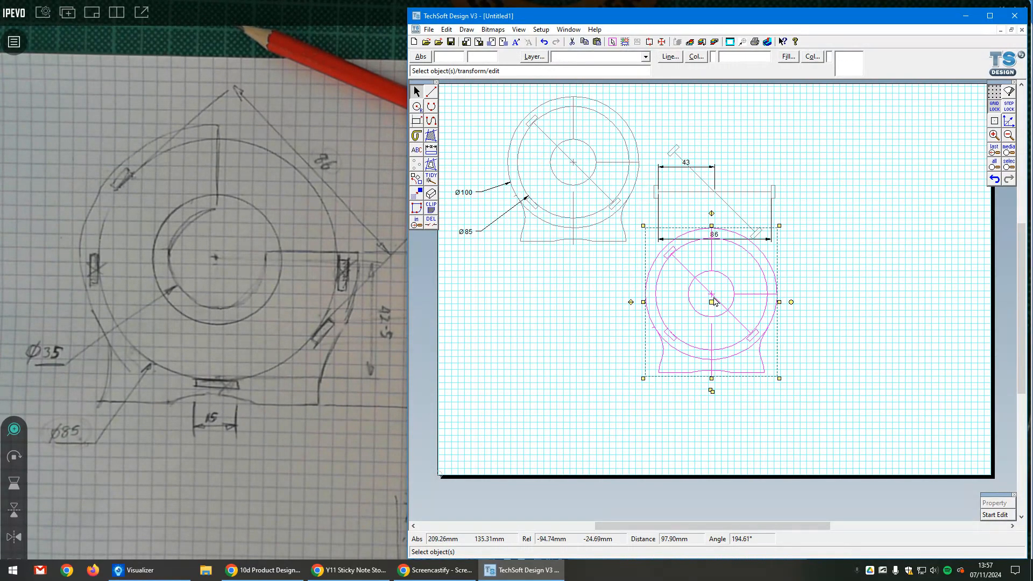
drag(714, 302, 575, 371)
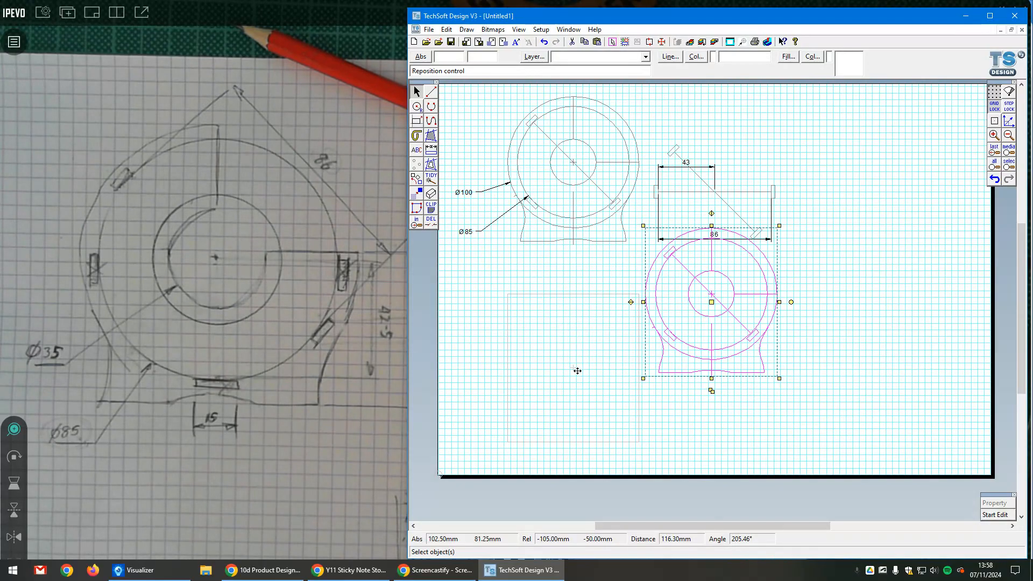
drag(577, 371, 577, 371)
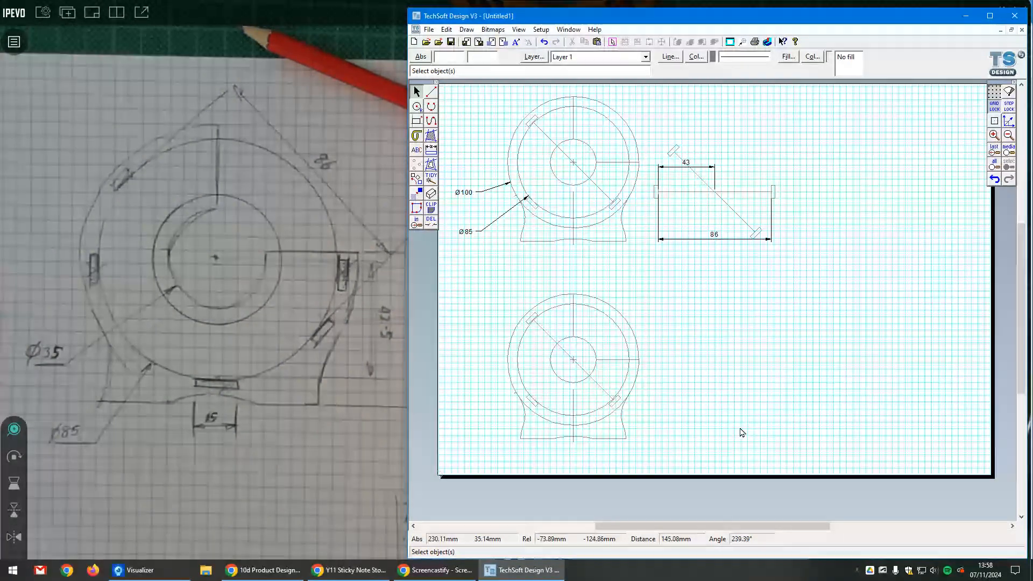
Step: Delete the short stray line beside the copied outline and the copy's 85 mm circle
scroll(545, 433, up, 2)
scroll(465, 427, up, 1)
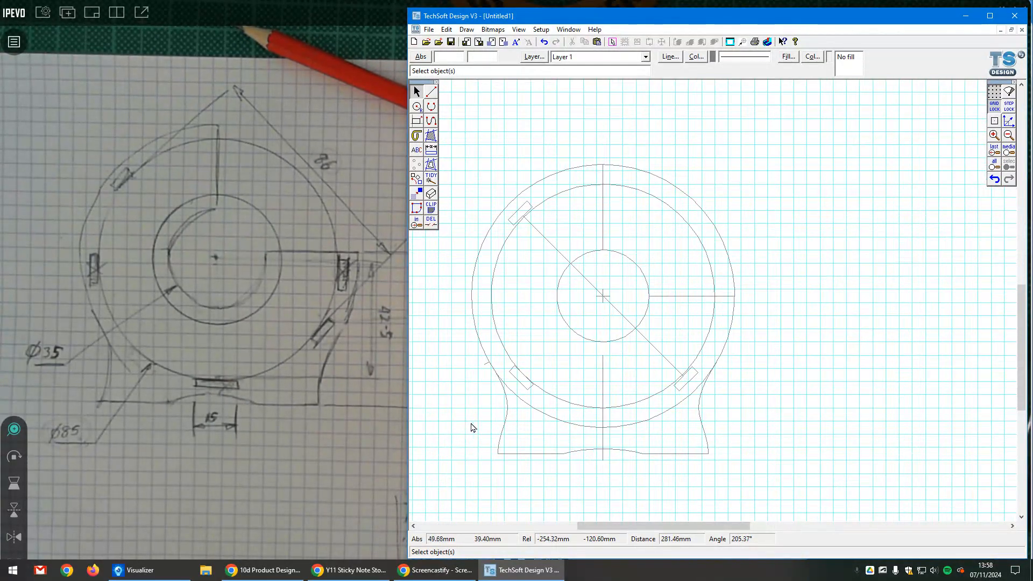
click(485, 365)
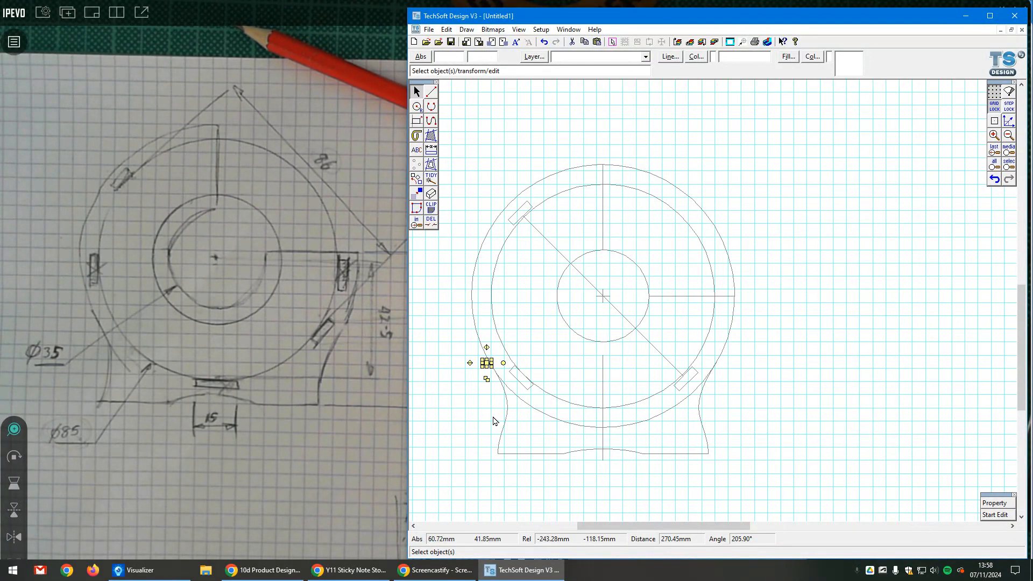
key(Delete)
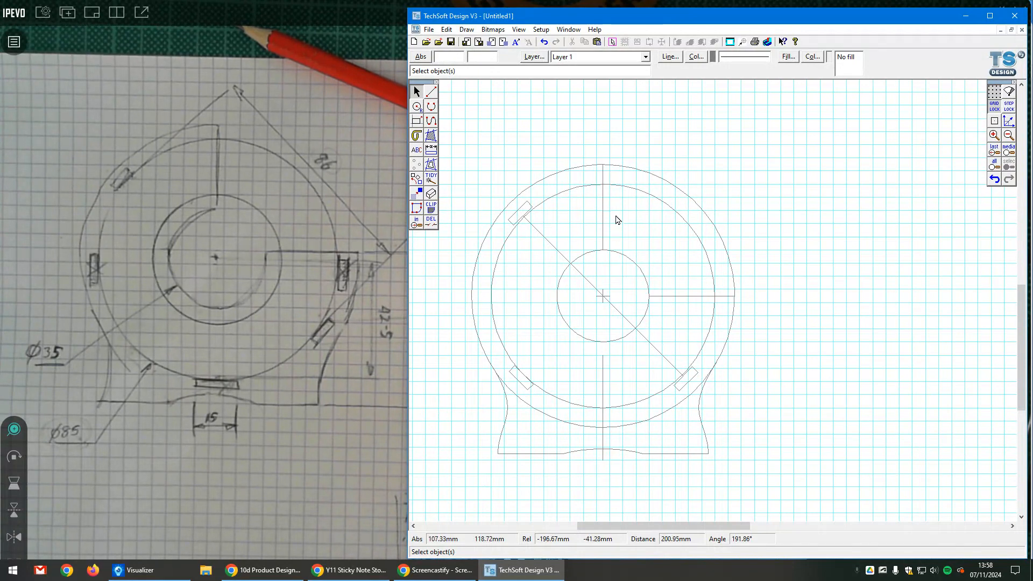
click(638, 194)
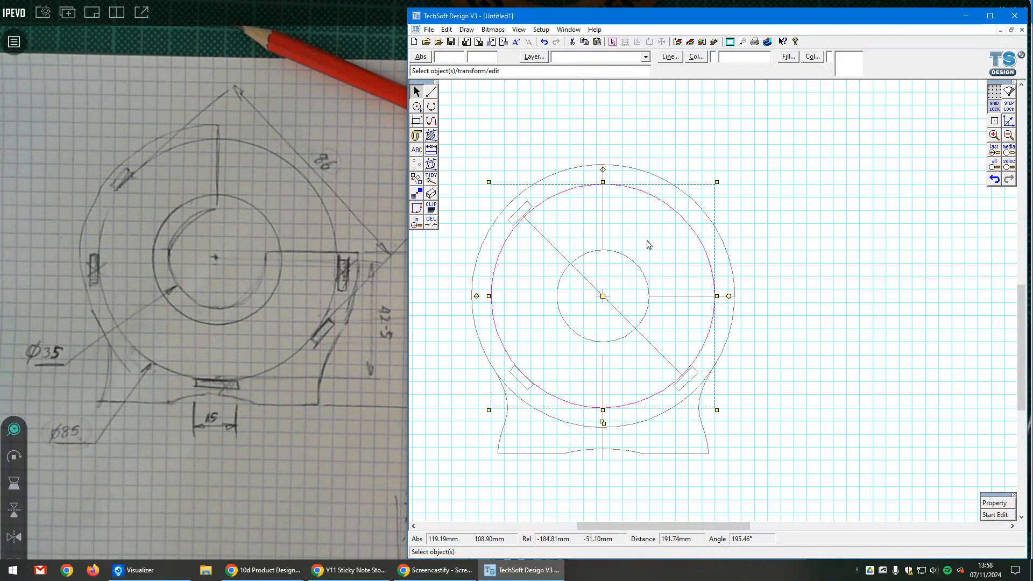
key(Delete)
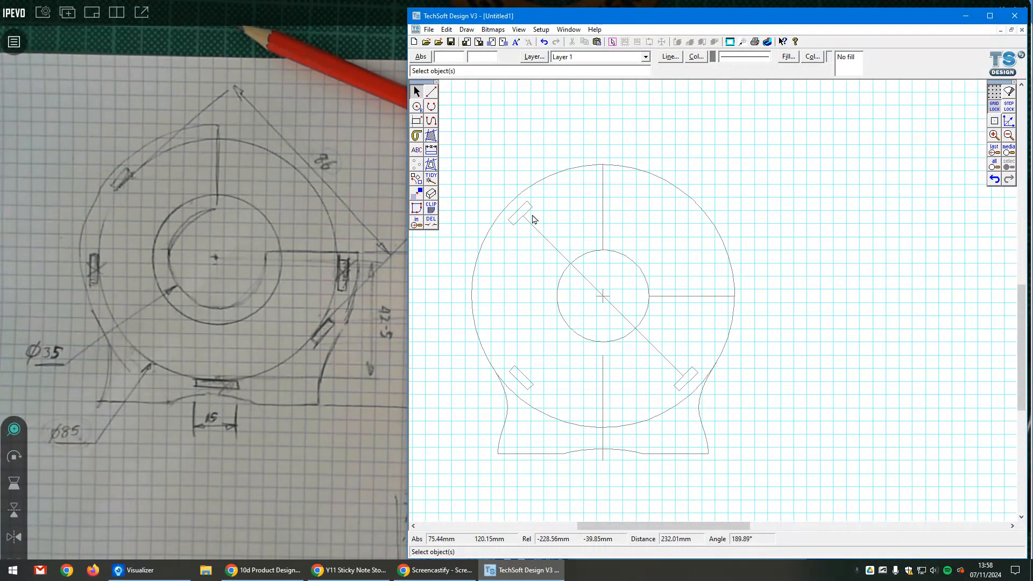
Step: Trim away the upper-right quarter arcs of the copy's outer circle and small inner circle
click(430, 222)
click(695, 205)
click(643, 276)
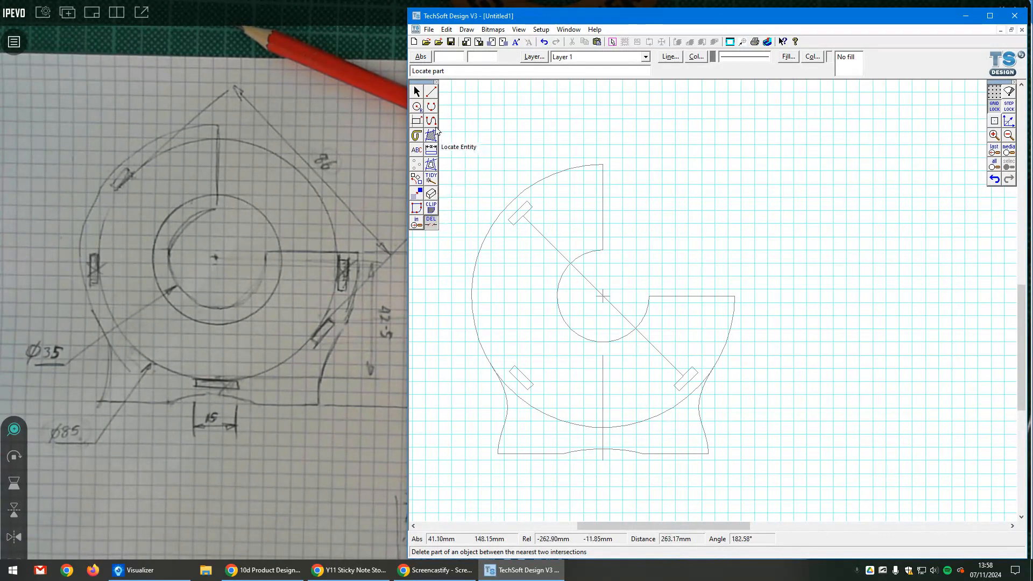
Step: Delete the diagonal line joining the rectangles and the vertical centre line through the base of the copy
click(417, 92)
click(556, 255)
key(Delete)
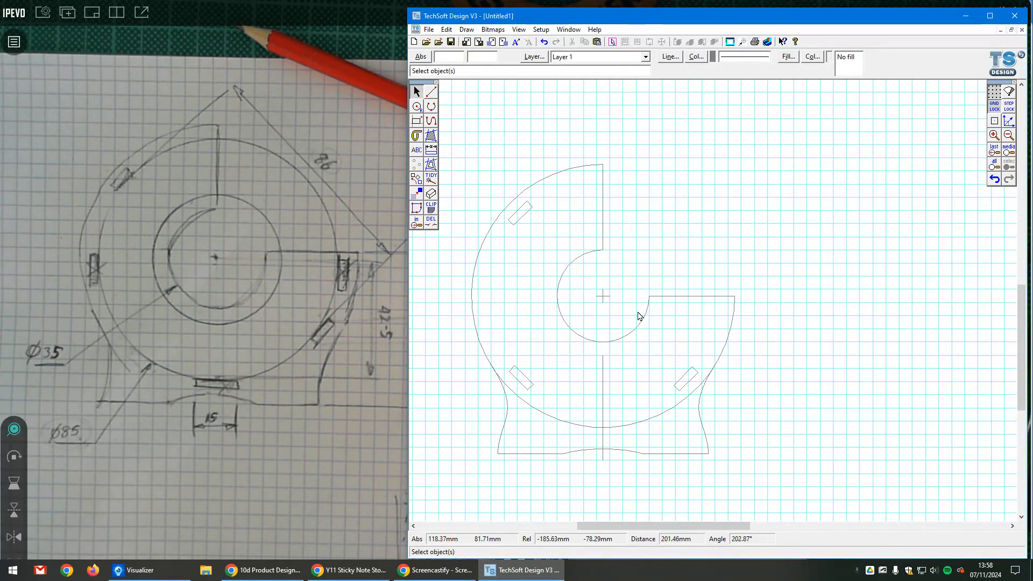
click(604, 414)
key(Delete)
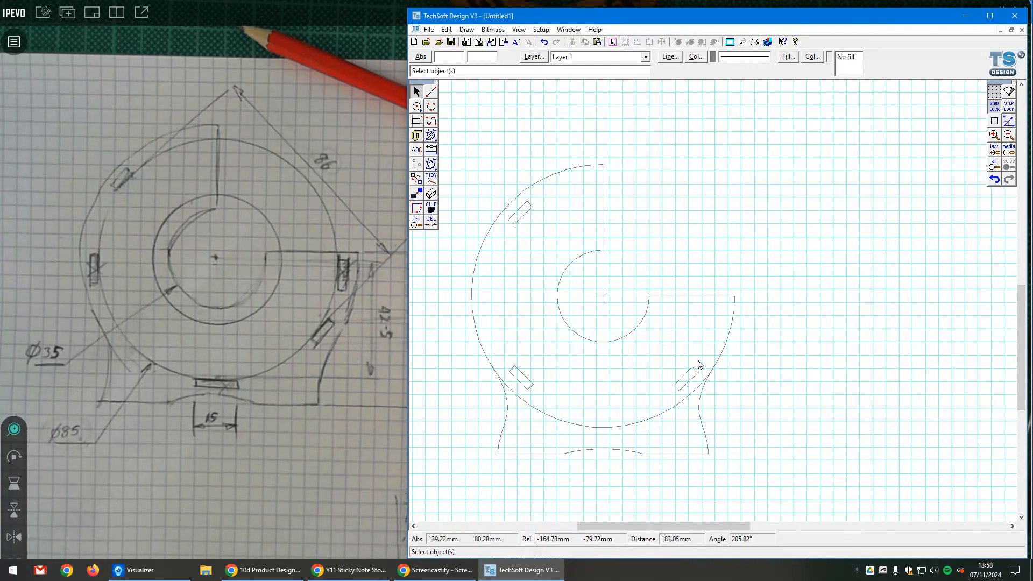
Step: Contour the three small rectangles in blue as tool paths, with contour spacing 0 and a maximum of 1 contour
click(431, 164)
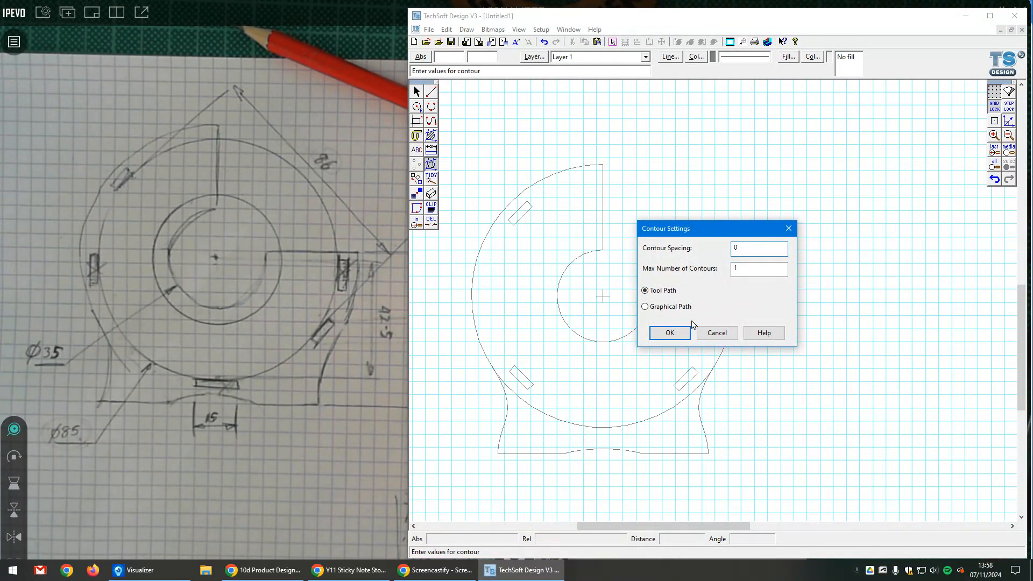
click(669, 333)
click(696, 57)
click(710, 319)
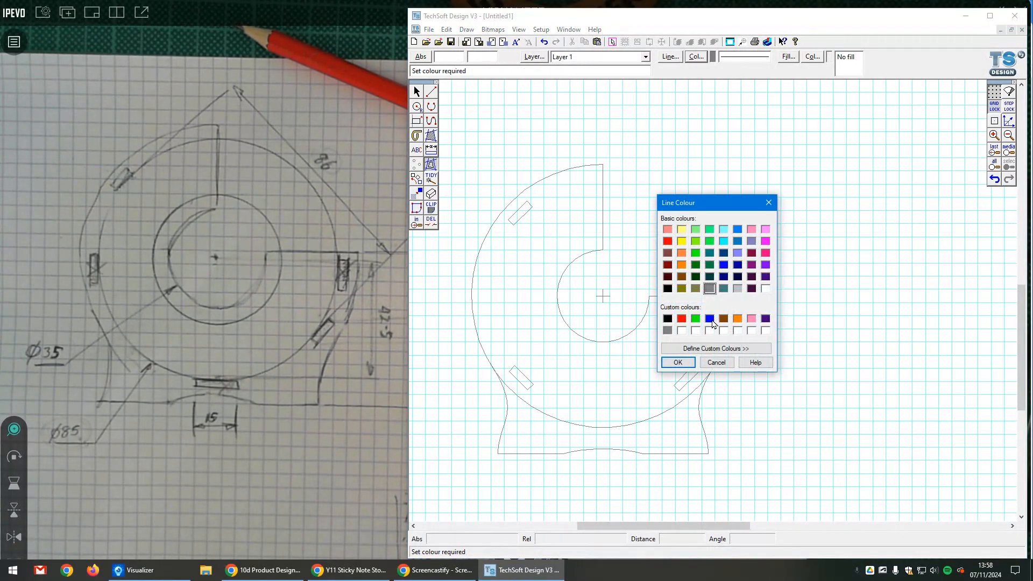
click(678, 362)
click(686, 376)
click(529, 384)
click(527, 214)
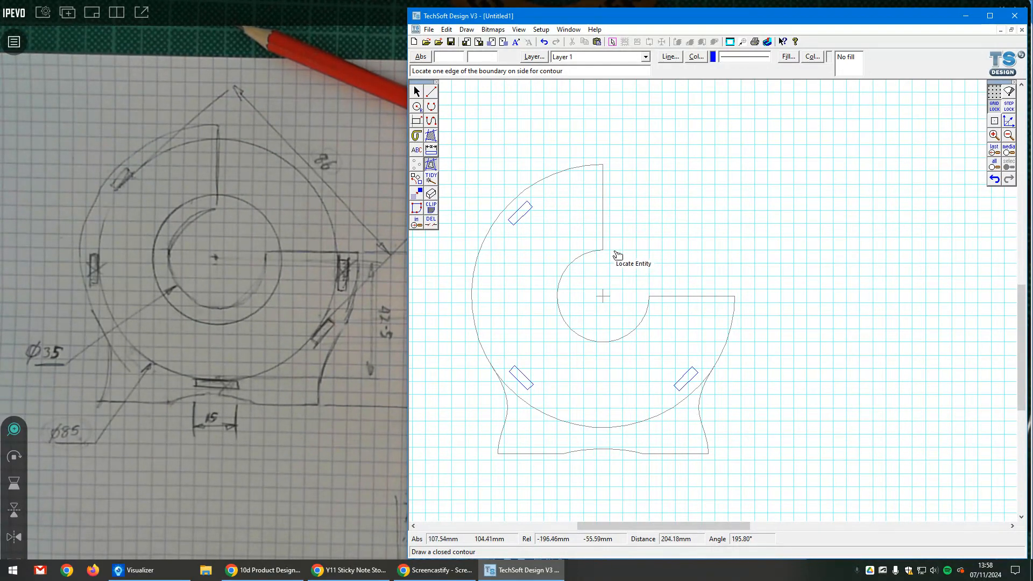
click(610, 245)
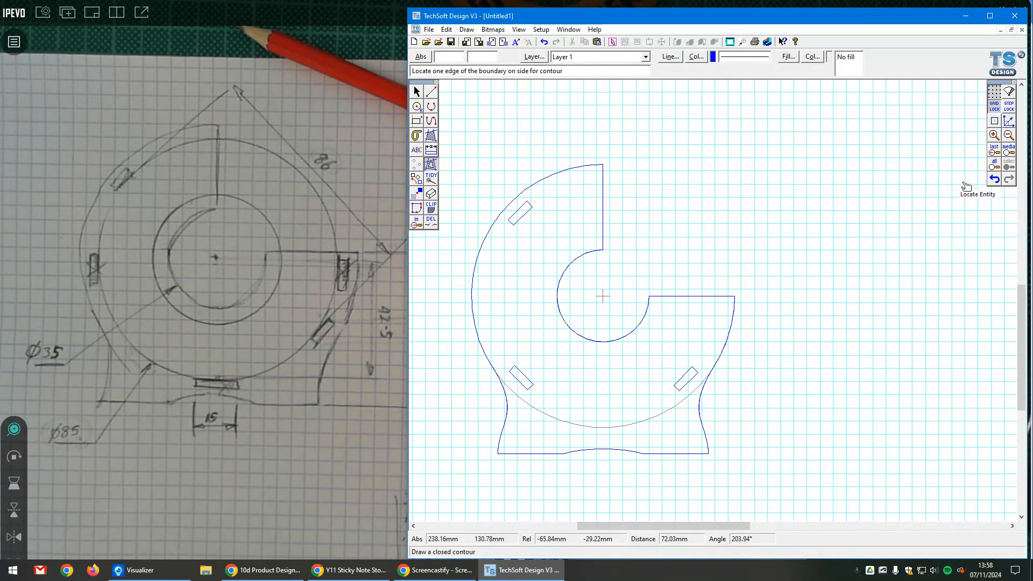
click(995, 179)
click(598, 246)
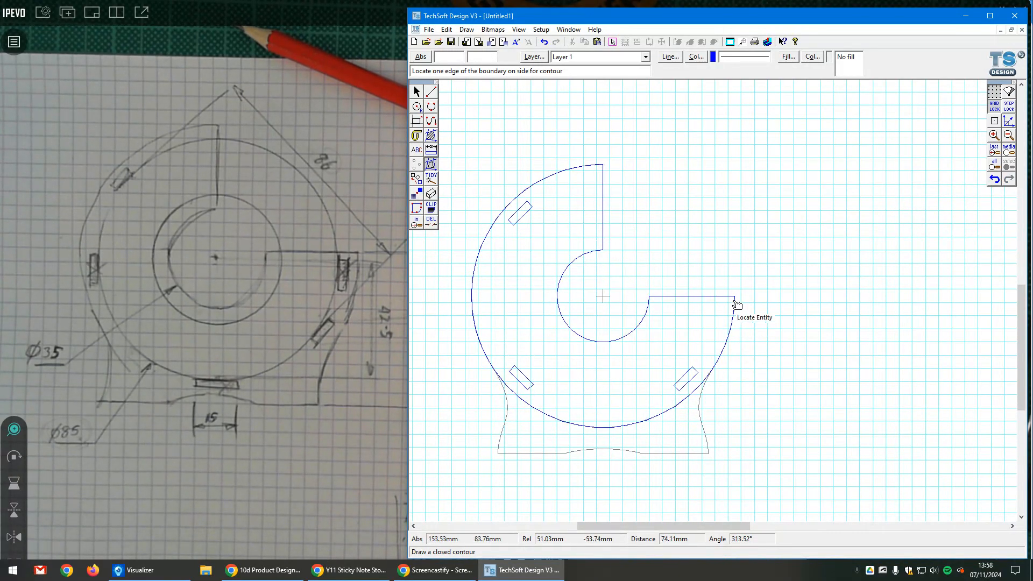
click(993, 180)
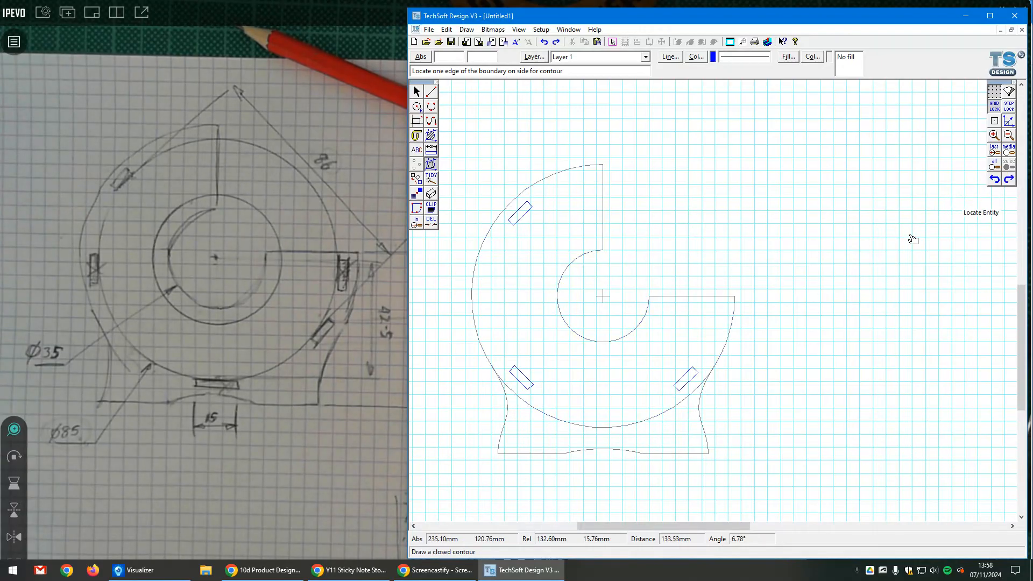
Step: Contour the complete outer profile, including the base, in blue from the empty side of the quarter cut-out
click(613, 235)
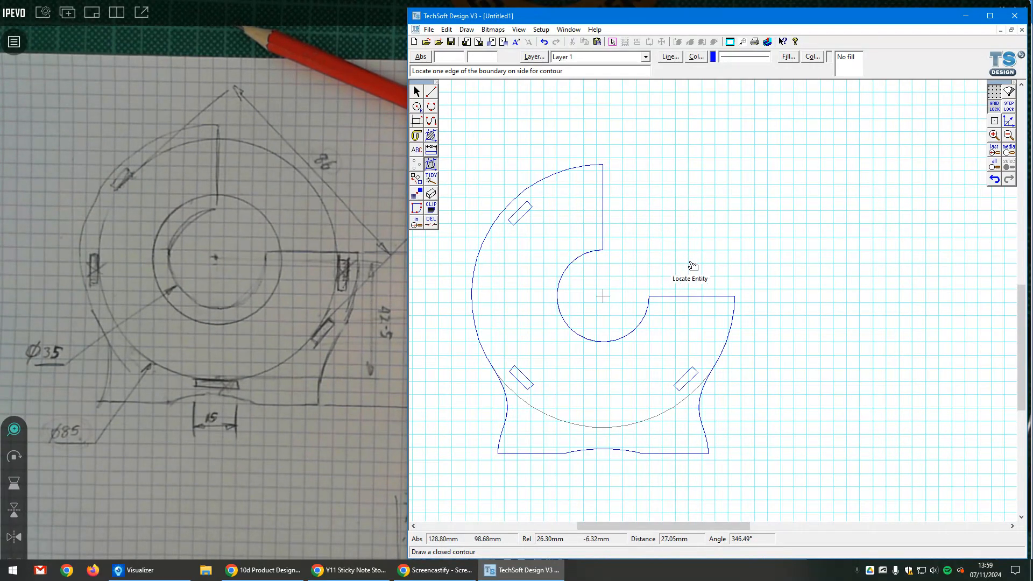
Step: Choose the rectangle tool and set the line colour to grey
click(416, 121)
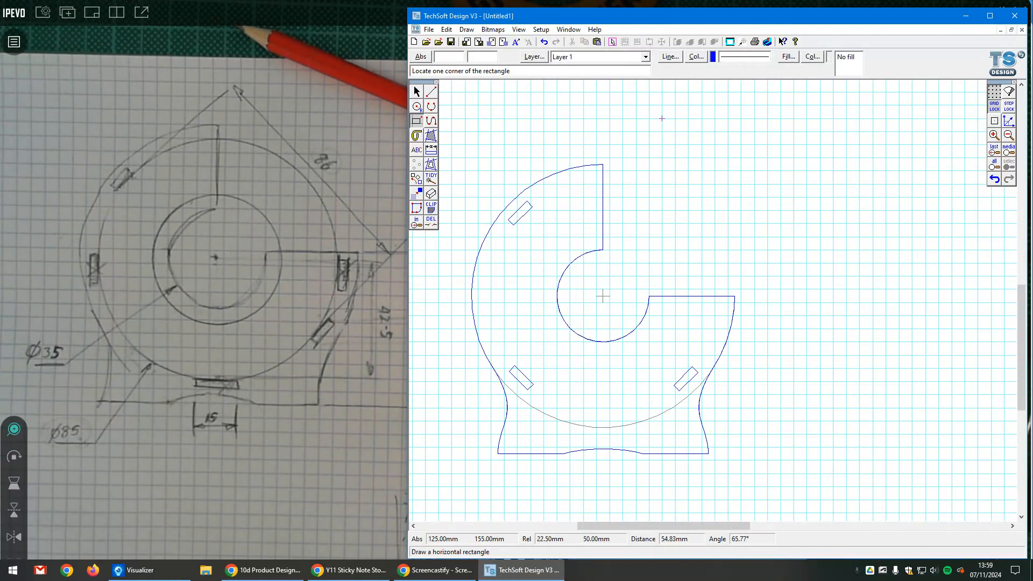
click(696, 57)
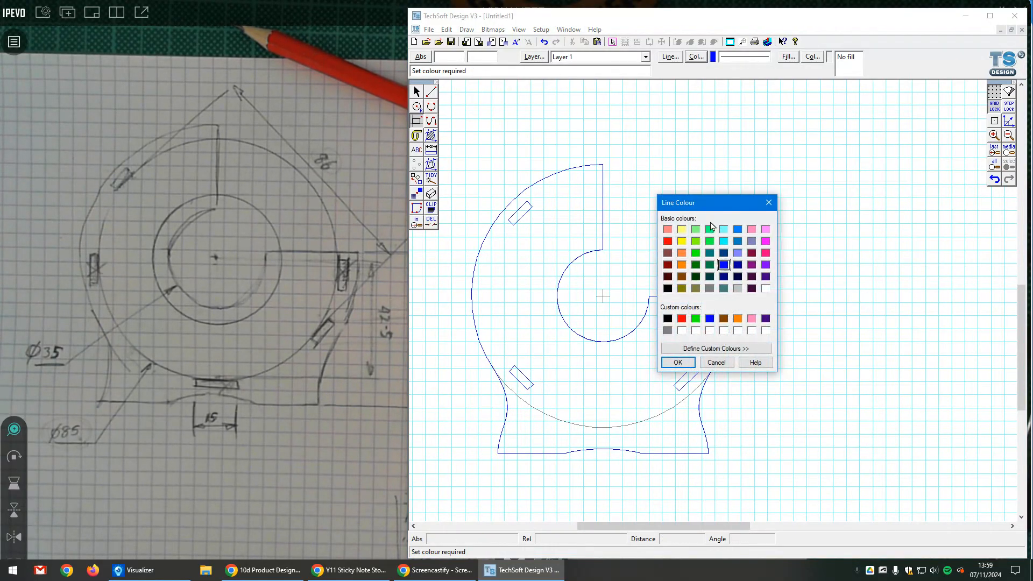
click(709, 289)
click(678, 362)
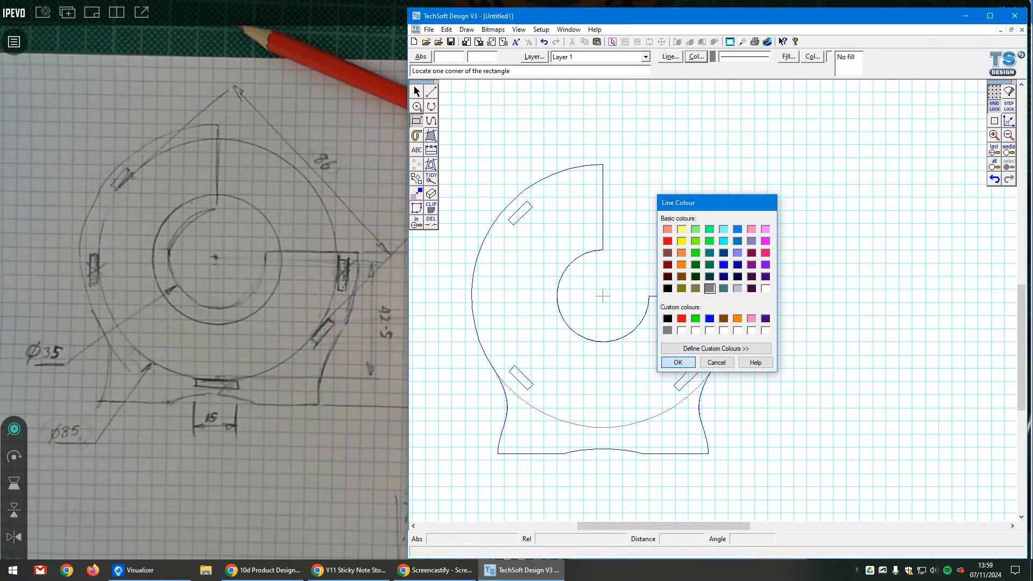
Step: Switch to Step Lock and set the step spacing to 1 mm in both X and Y
click(1009, 106)
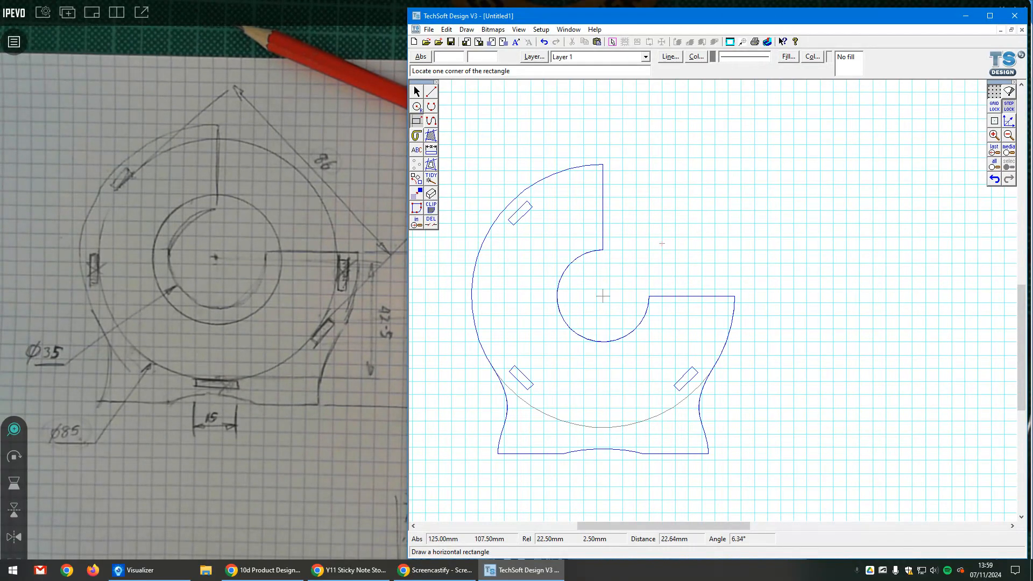
right_click(1009, 106)
double_click(674, 222)
text(1)
key(Tab)
text(1)
click(641, 417)
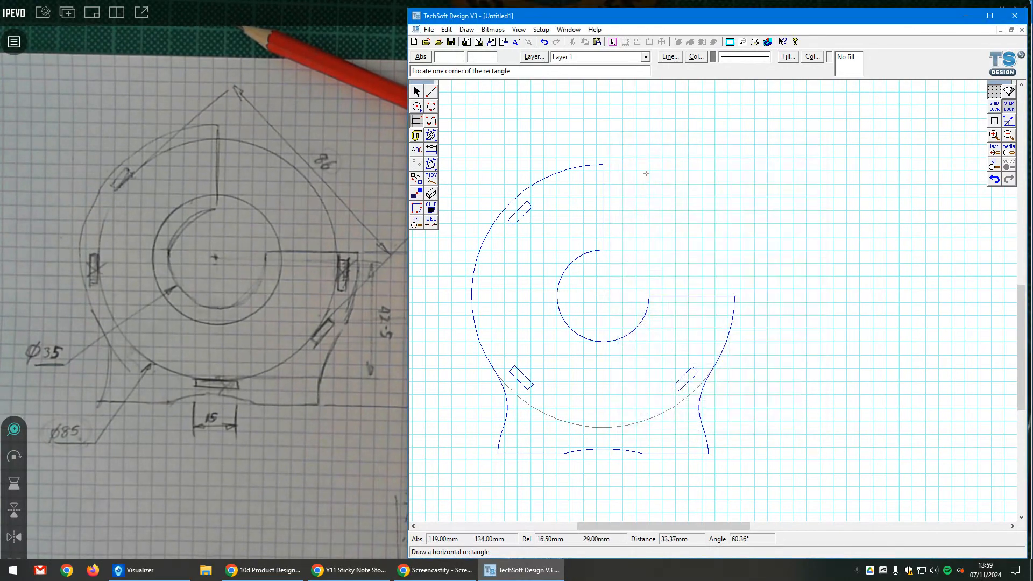
Step: Draw a rectangle 13 mm wide and 14 mm high in the empty quarter cut-out of the profile
click(649, 237)
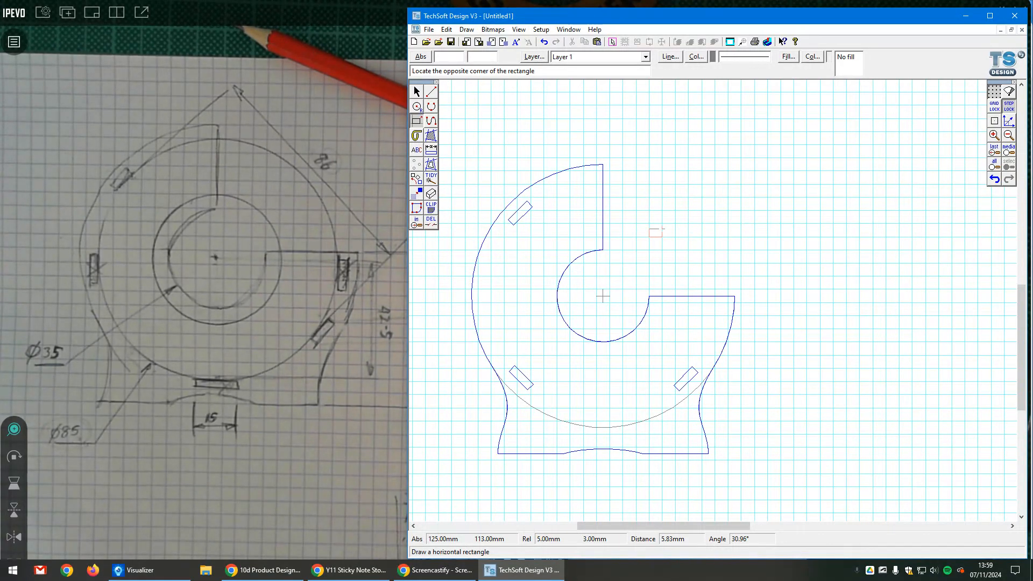
scroll(694, 202, up, 1)
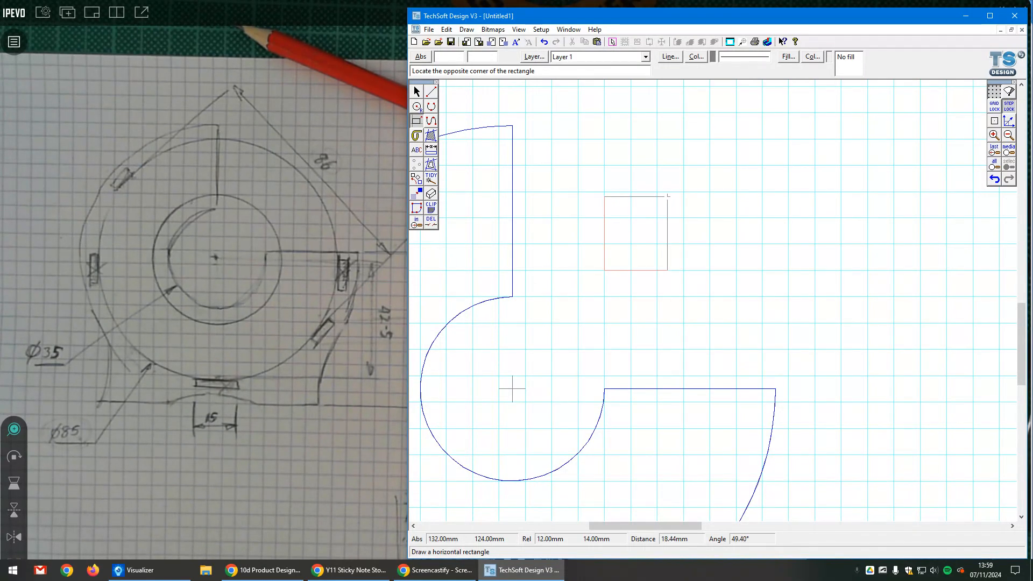
click(673, 196)
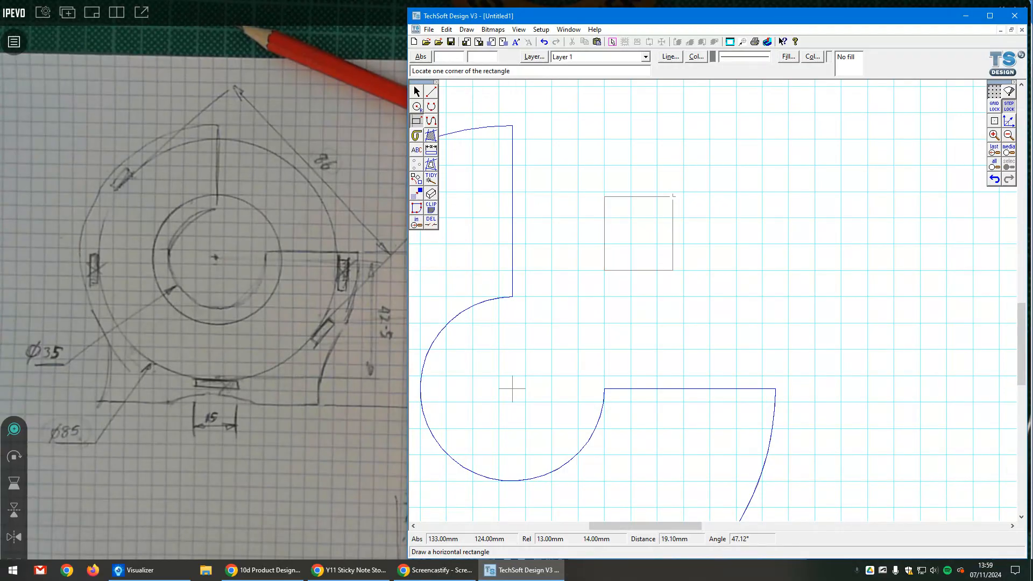
Step: Draw an open polyline tab 3 mm wide and 10 mm high, centred on the left edge of the grey rectangle
click(425, 122)
click(482, 119)
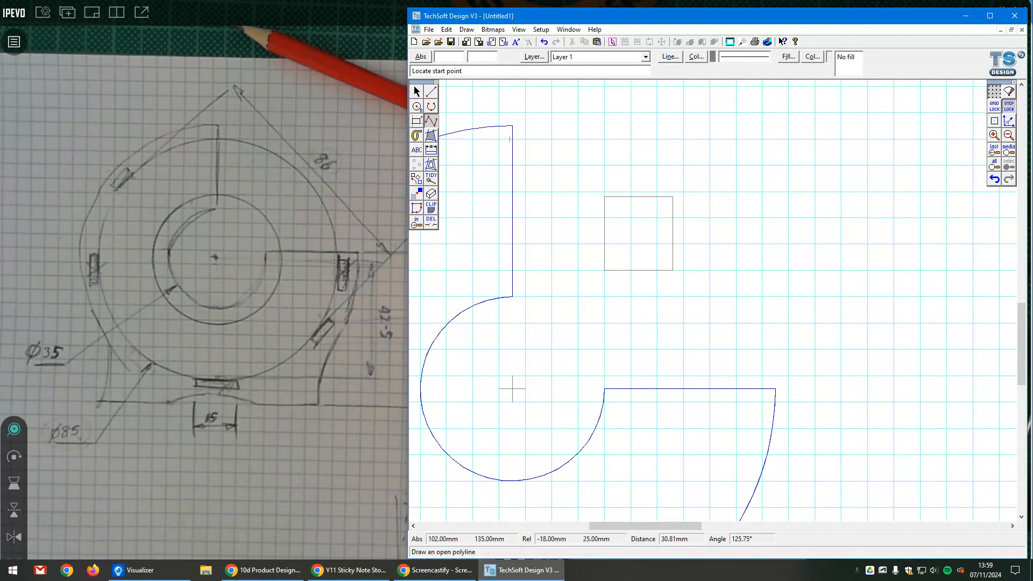
click(604, 206)
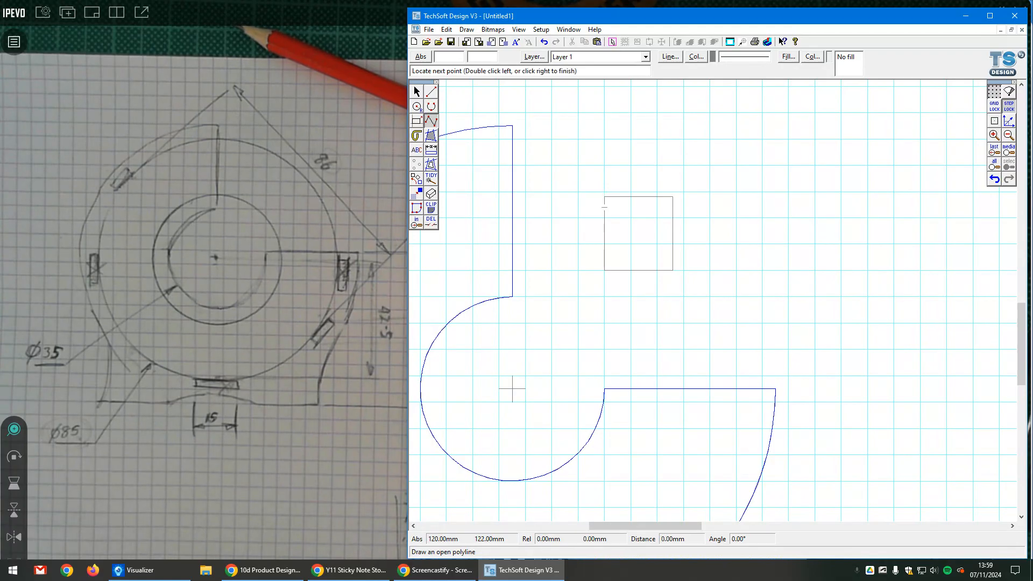
click(588, 202)
click(994, 178)
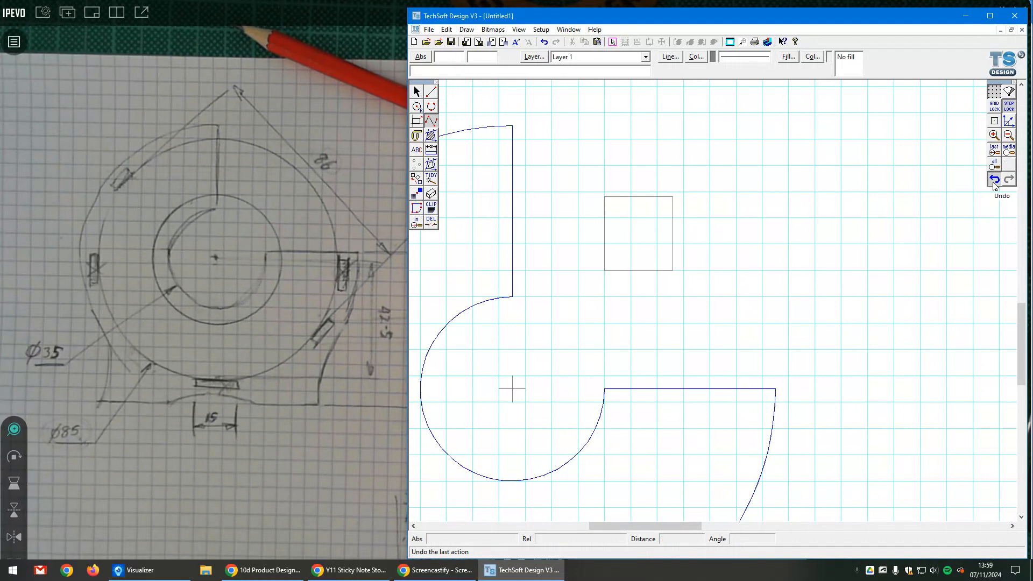
click(604, 207)
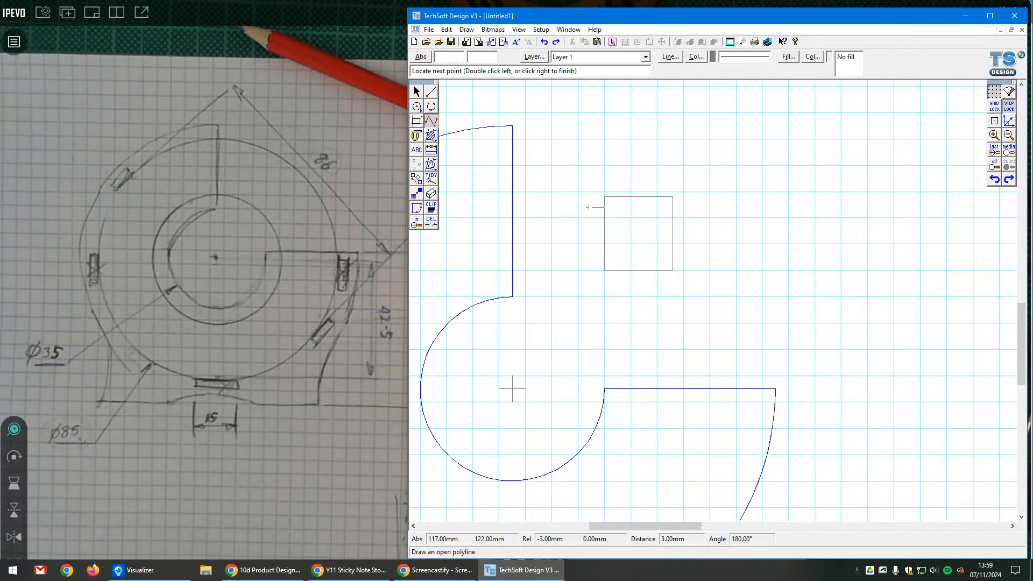
click(588, 207)
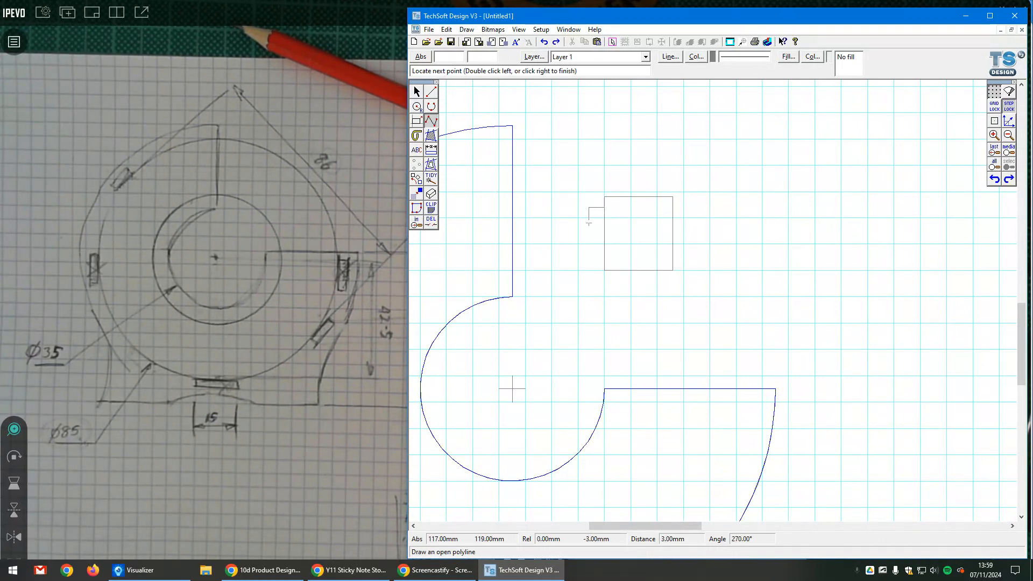
right_click(604, 260)
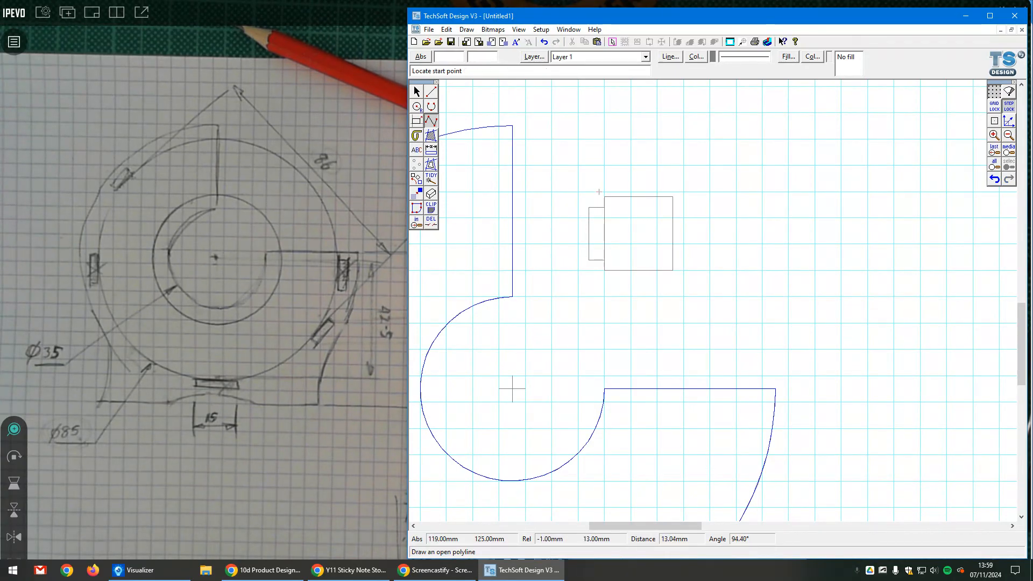
Step: Draw a matching open polyline tab 3 mm wide and 10 mm high on the right edge of the rectangle
click(416, 92)
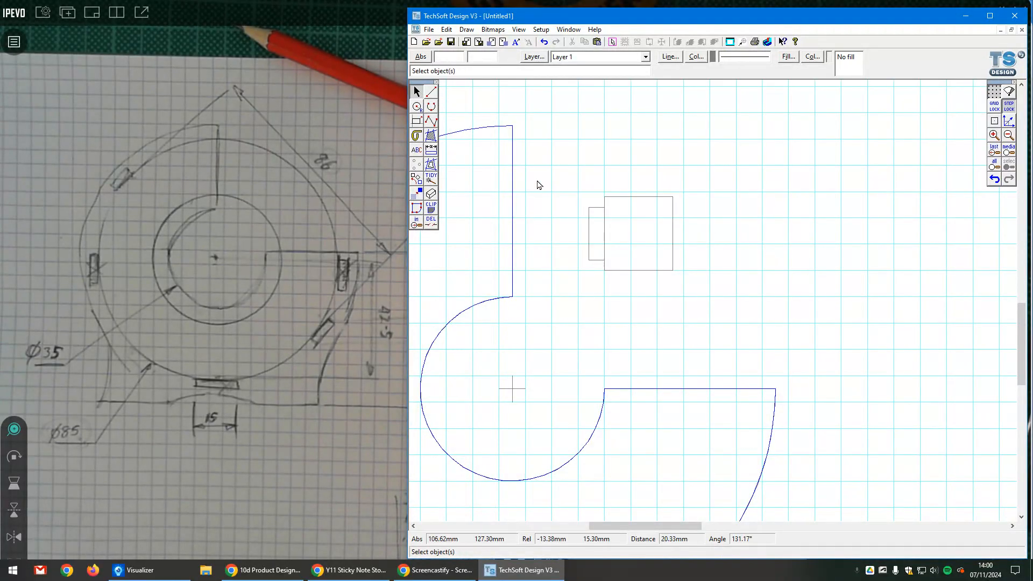
drag(563, 200, 607, 267)
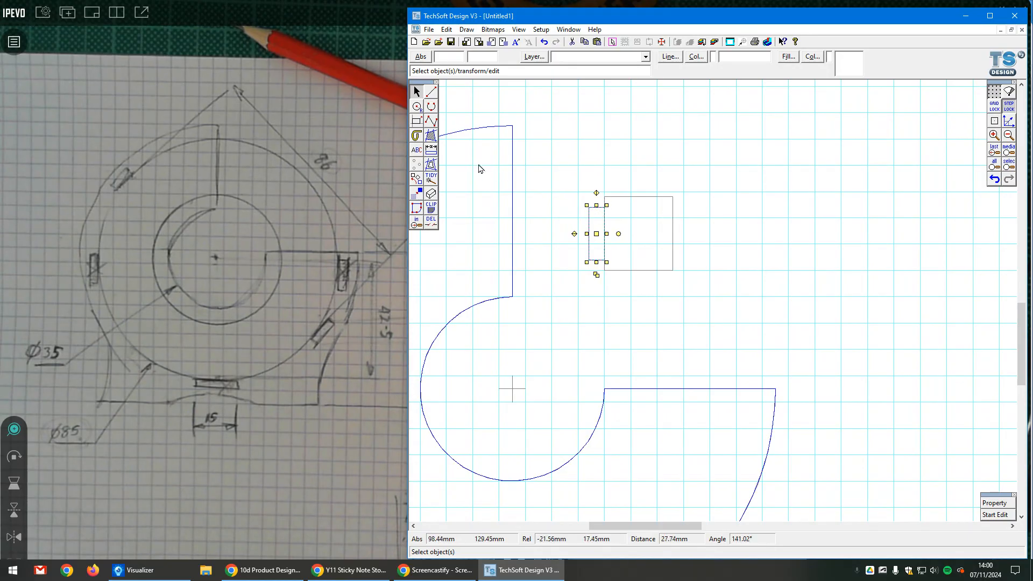
click(431, 120)
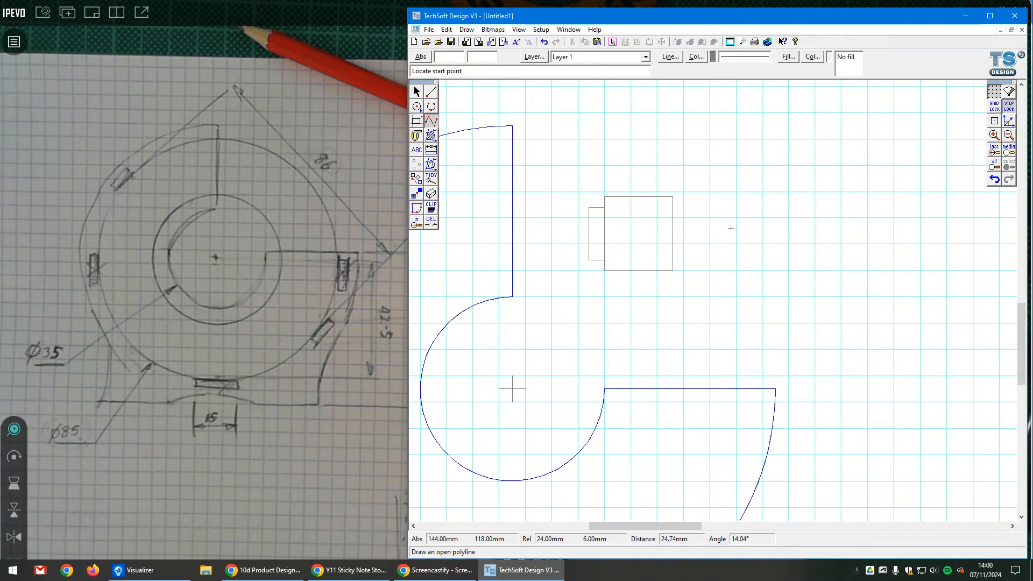
click(673, 207)
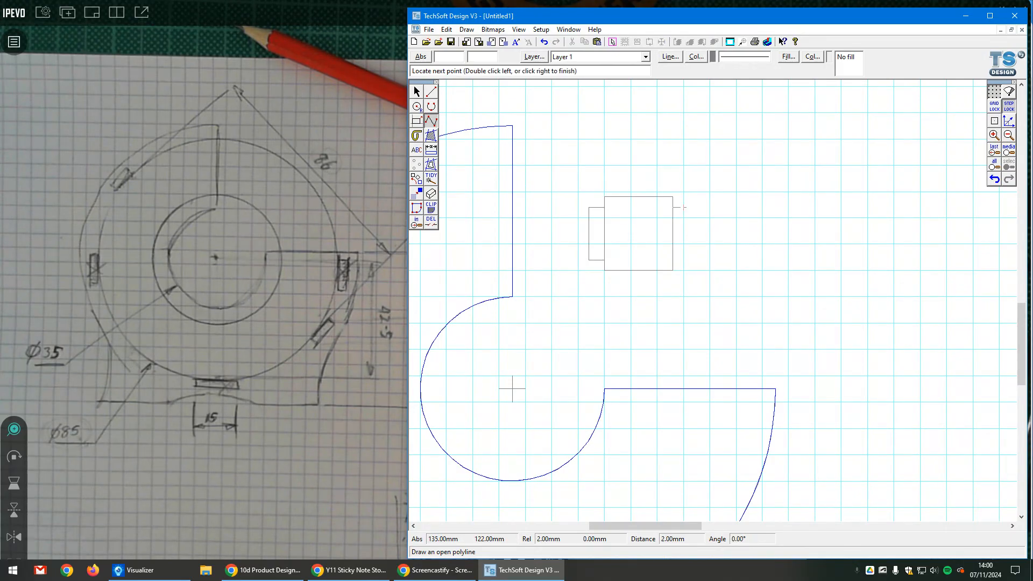
click(689, 207)
right_click(673, 261)
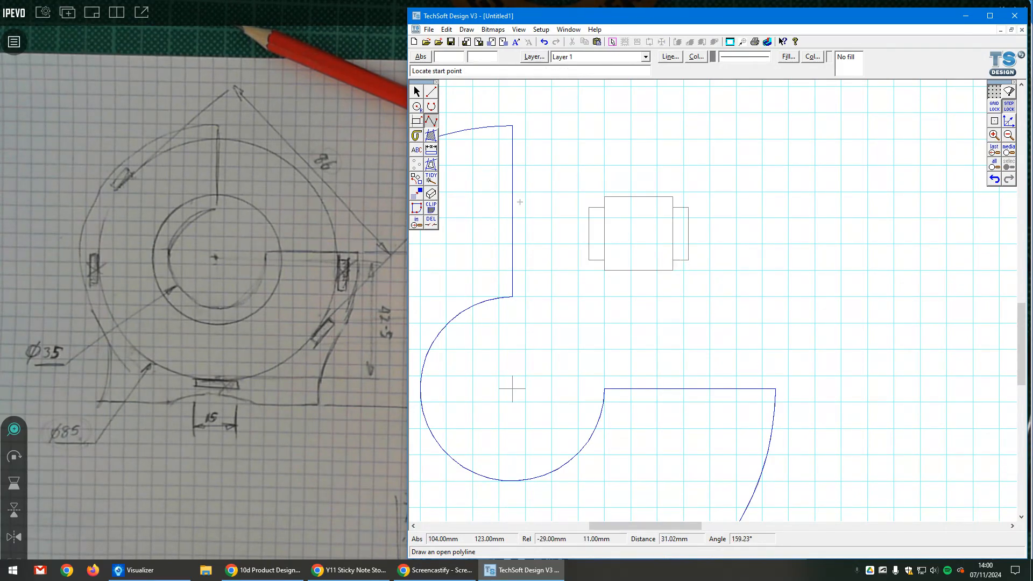
Step: Contour the outline of the tabbed rectangle in blue as a single graphical path with 0 mm spacing
click(431, 164)
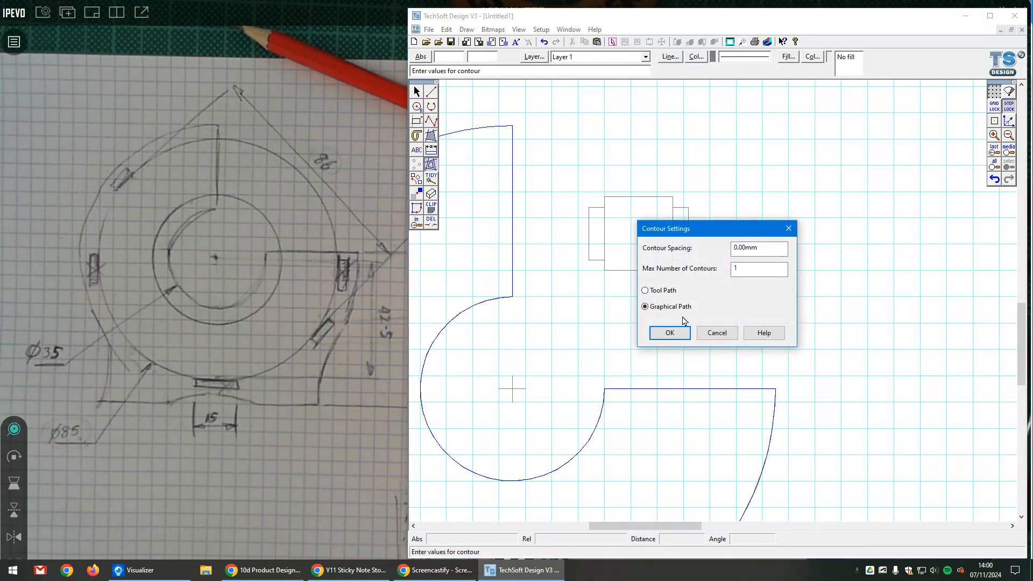
click(677, 333)
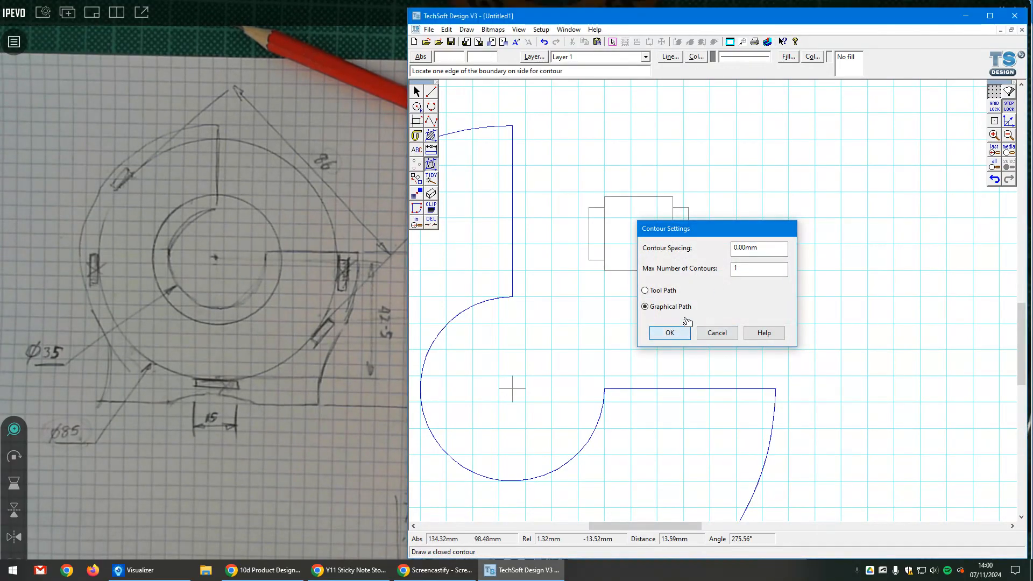
click(696, 57)
click(710, 319)
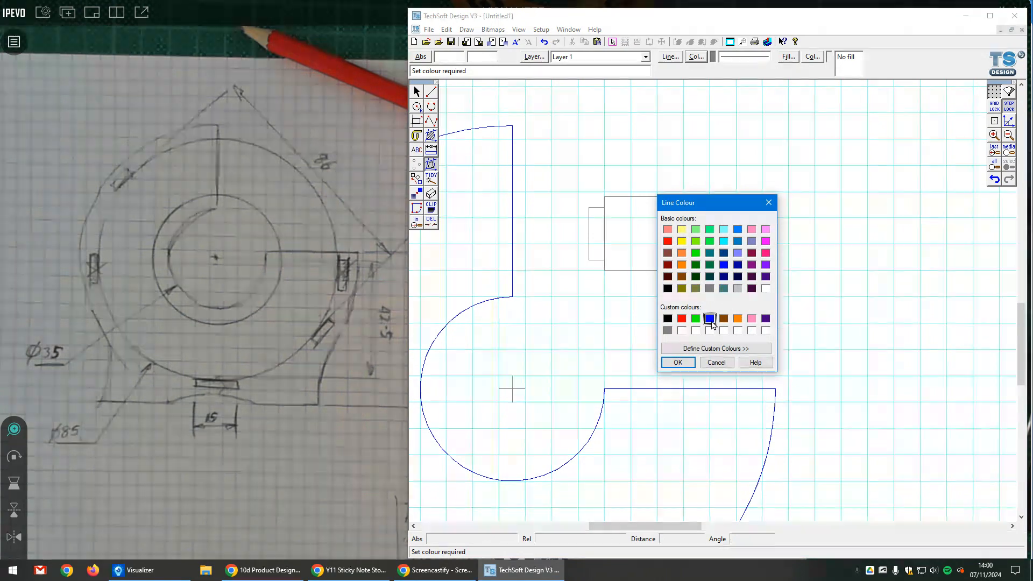
click(673, 365)
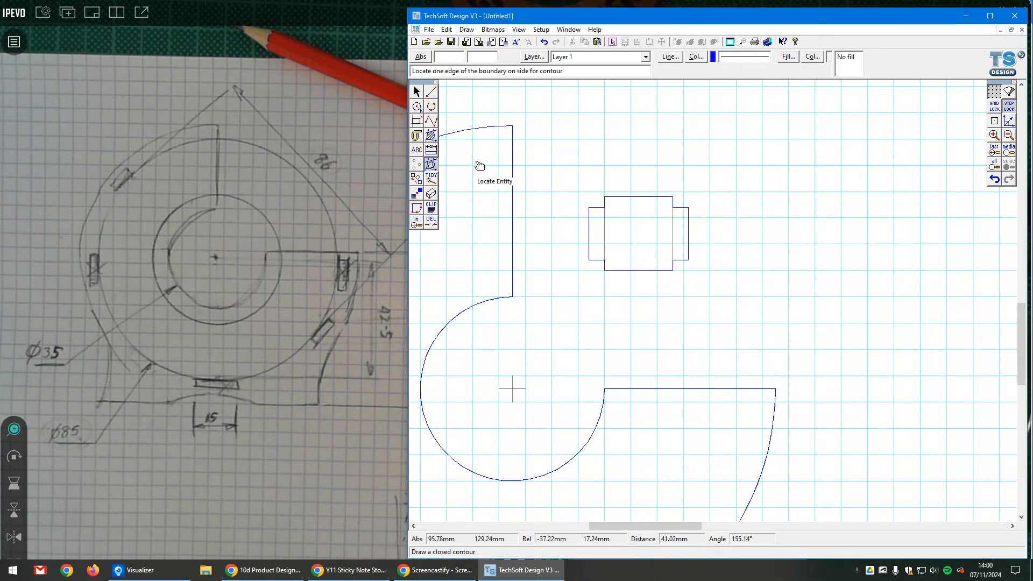
Step: Move the blue tabbed contour up and to the left, off its grey construction lines
click(416, 92)
click(638, 252)
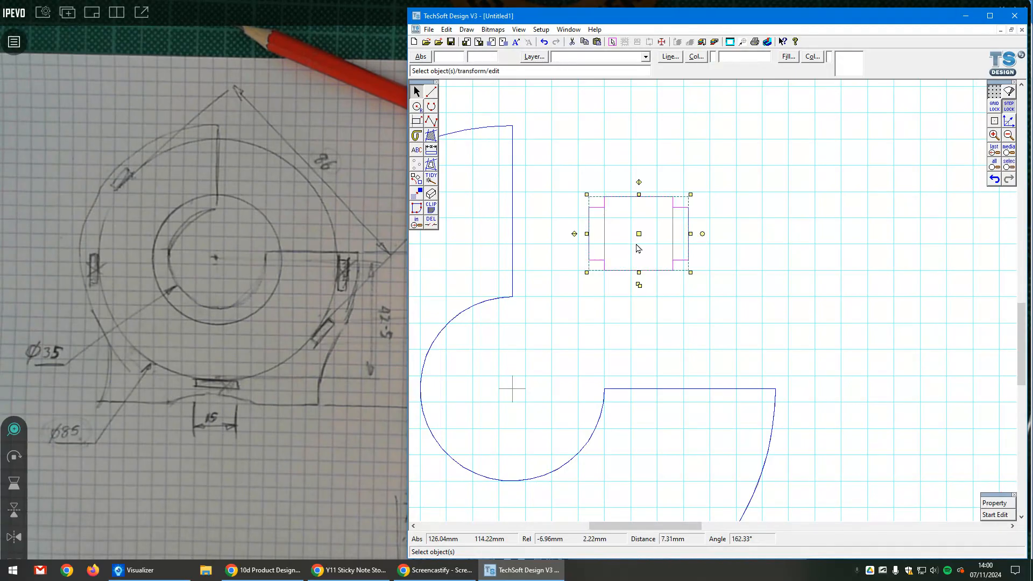
drag(638, 235, 582, 167)
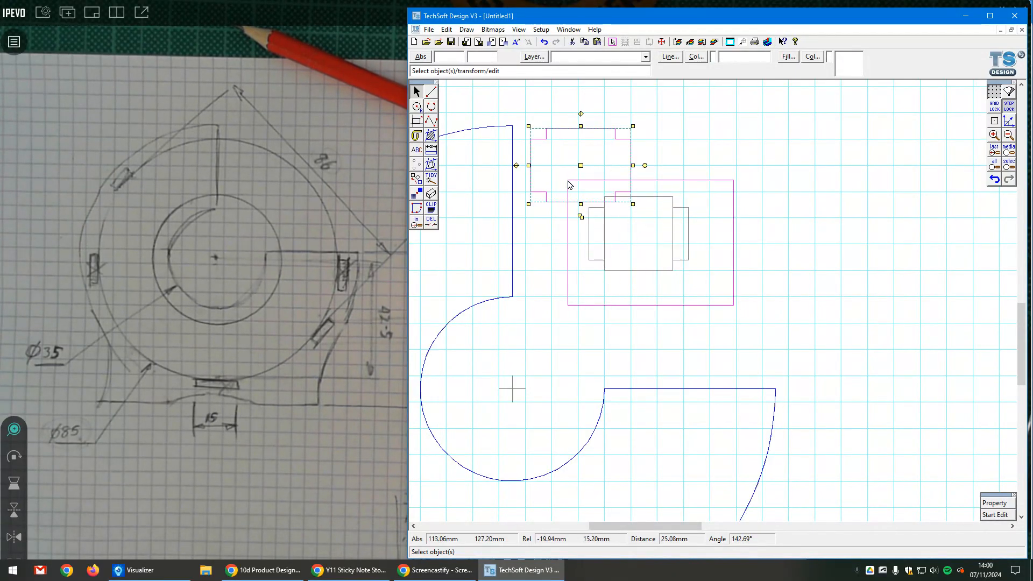
Step: Group the grey construction shape of the tabbed piece and move it above the side view, beside the front view
key(ctrl+g)
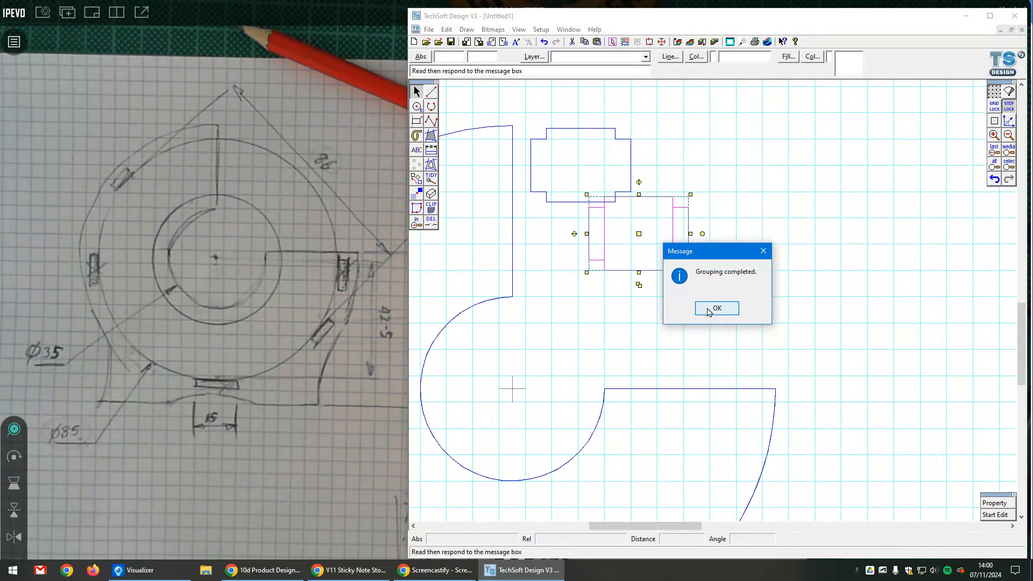
click(709, 309)
drag(639, 234, 664, 218)
scroll(665, 277, down, 5)
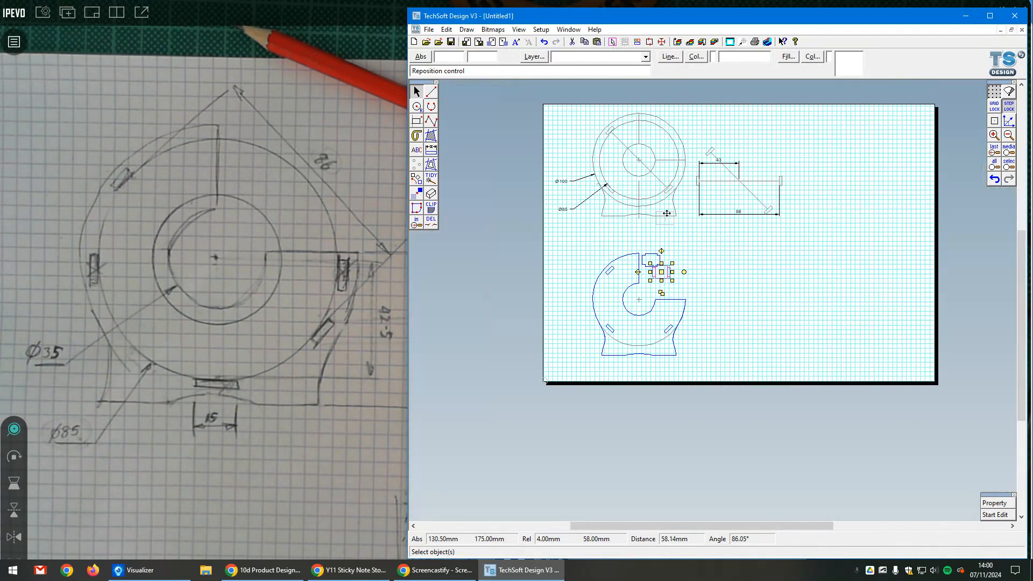
drag(699, 133, 698, 133)
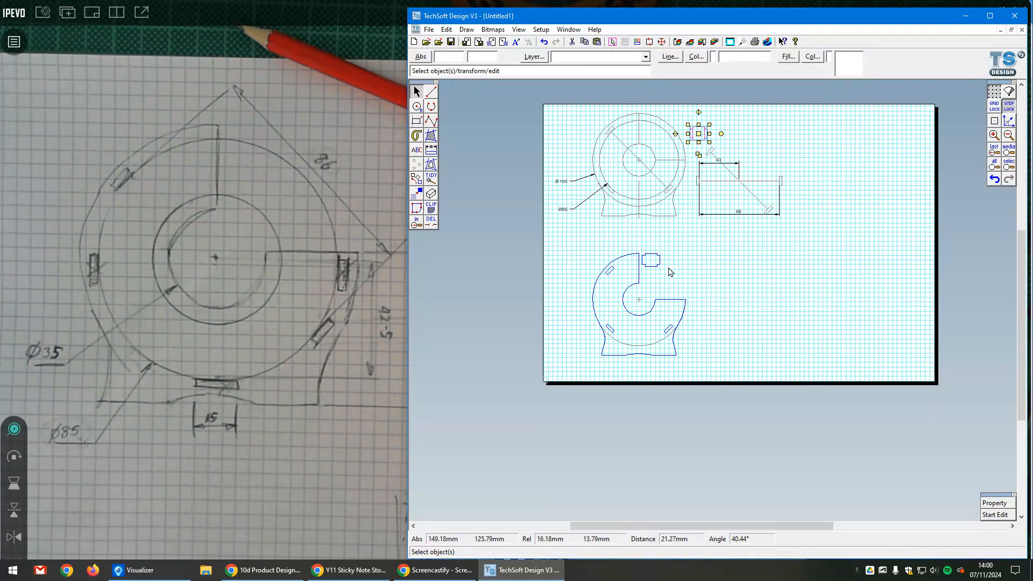
Step: Copy the blue tabbed piece twice and stack all three pieces vertically in the profile's quarter cut-out
scroll(694, 239, up, 4)
drag(539, 201, 590, 326)
key(ctrl+v)
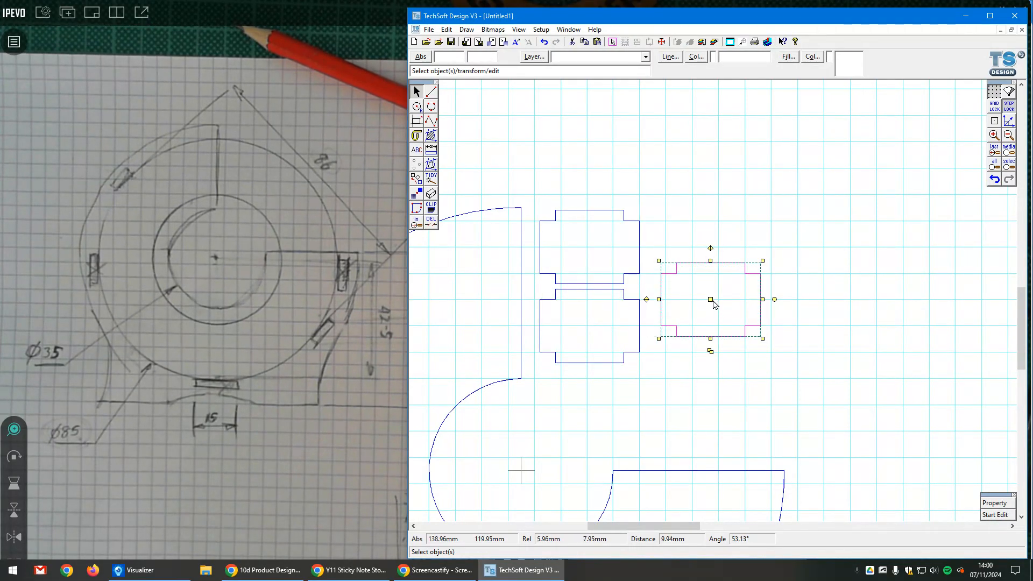
drag(710, 299, 592, 407)
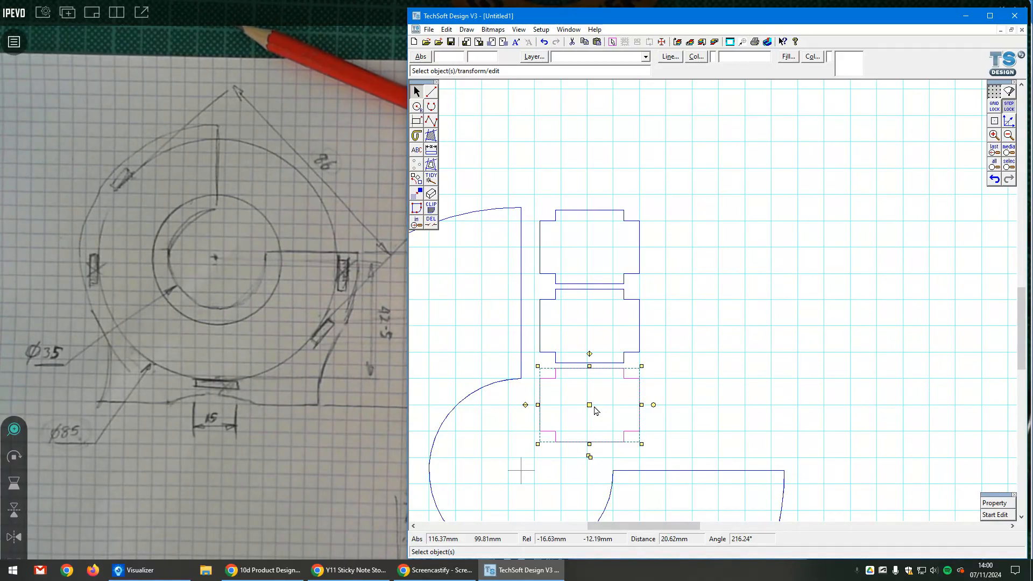
click(724, 357)
Step: Group the blue profile with its slots, leaving the three tabbed pieces out of the group
scroll(705, 295, down, 3)
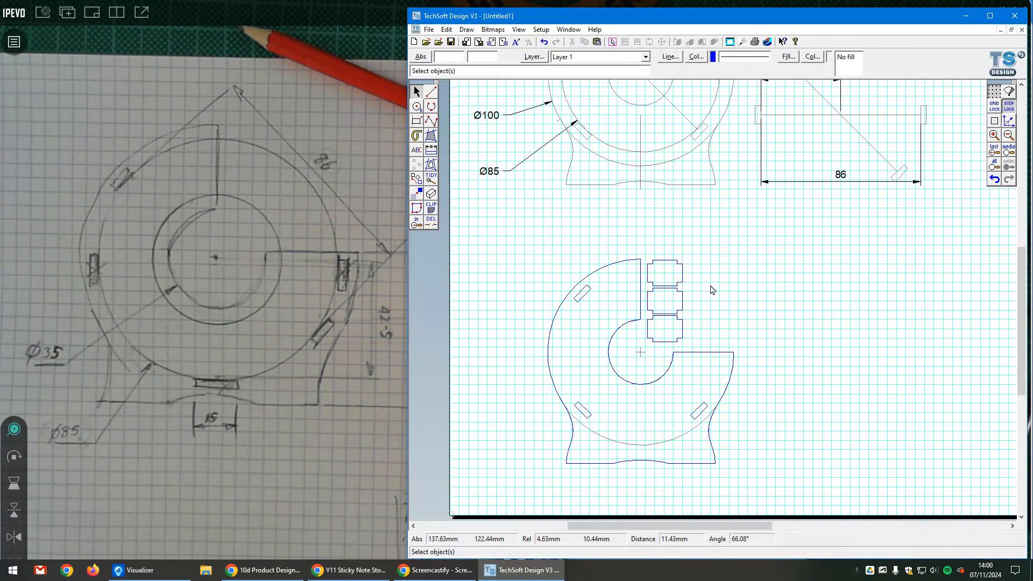
scroll(506, 369, down, 1)
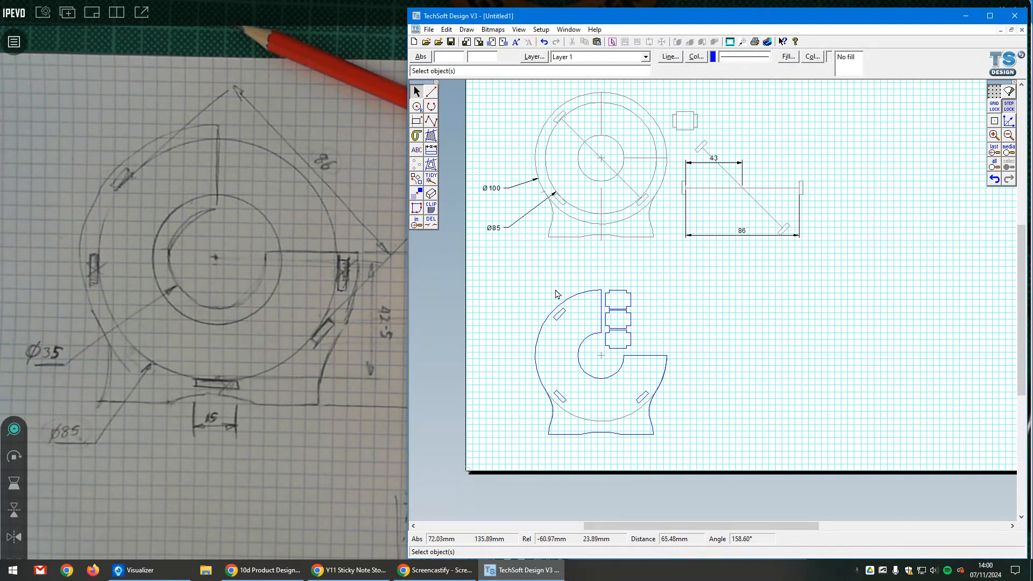
drag(516, 276, 711, 474)
click(601, 275)
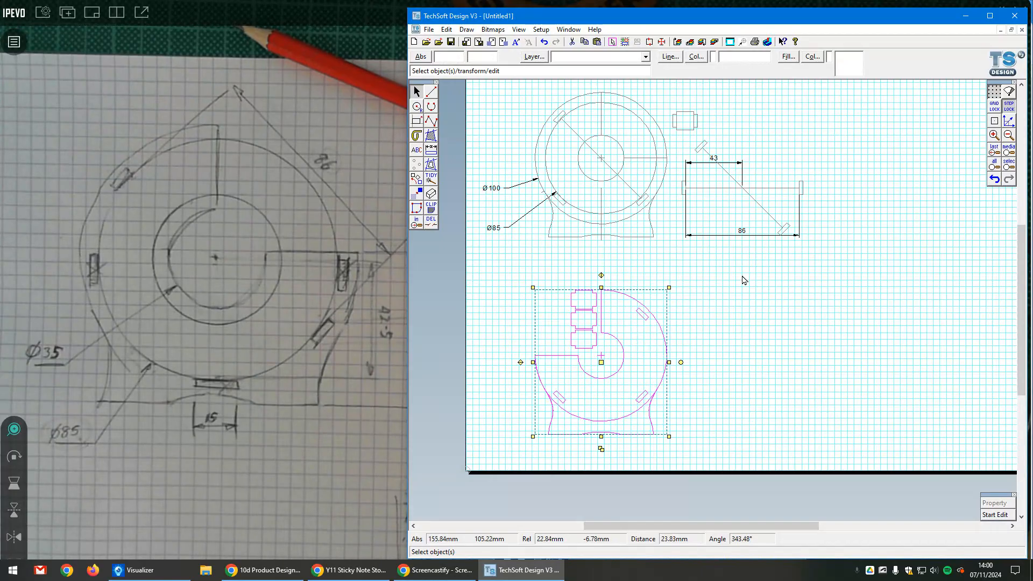
click(994, 179)
shift+drag(658, 351, 604, 273)
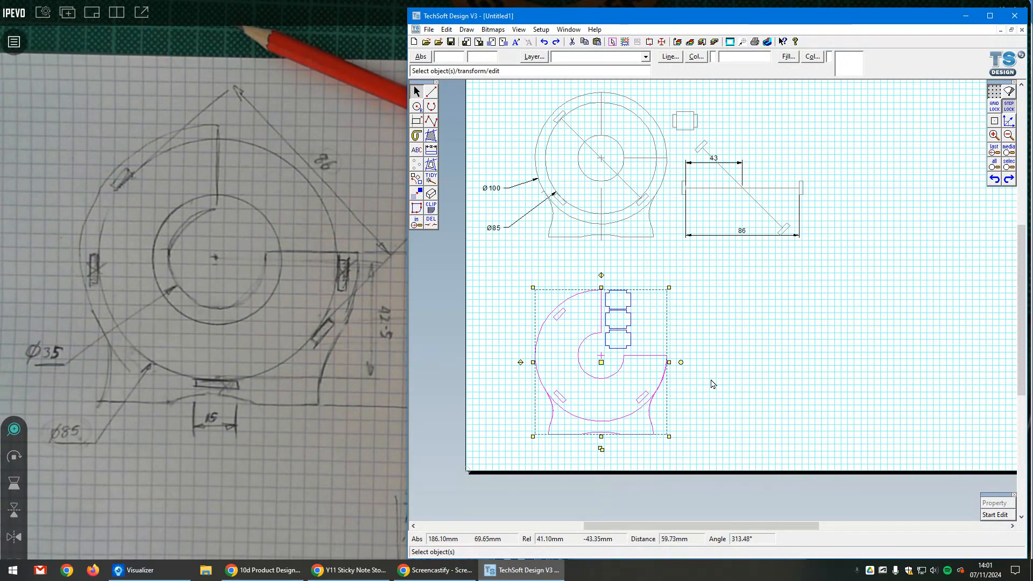
key(ctrl+g)
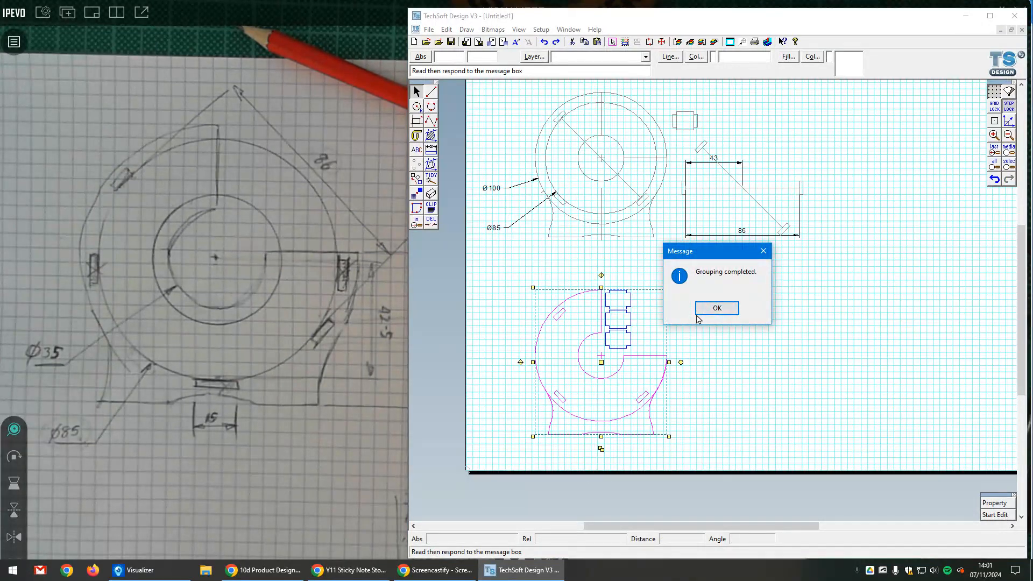
click(708, 312)
Step: Switch to Grid Lock and place a copy of the grouped profile directly to the right of the original
drag(601, 362, 738, 362)
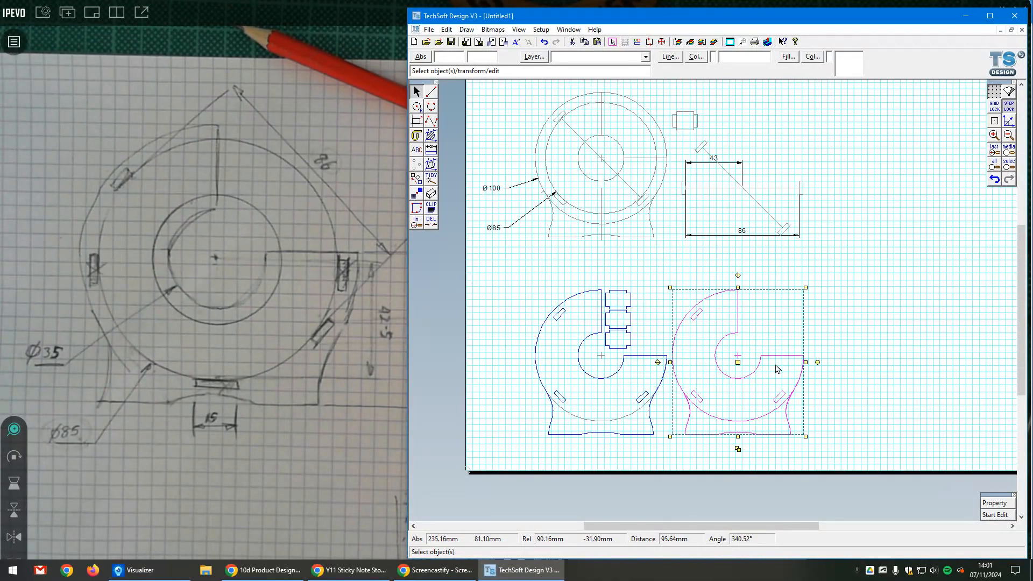
key(Delete)
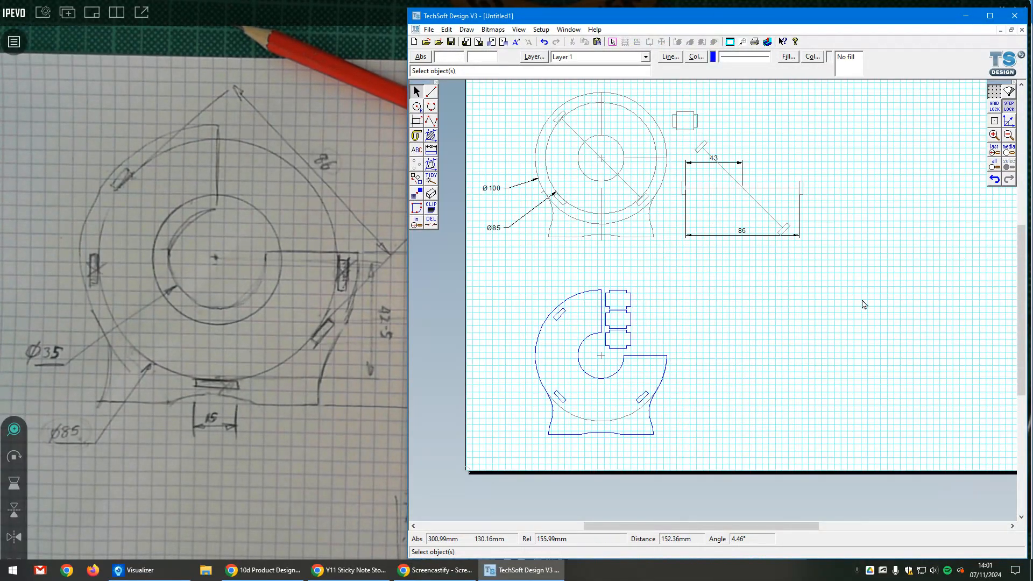
right_click(1007, 110)
click(642, 418)
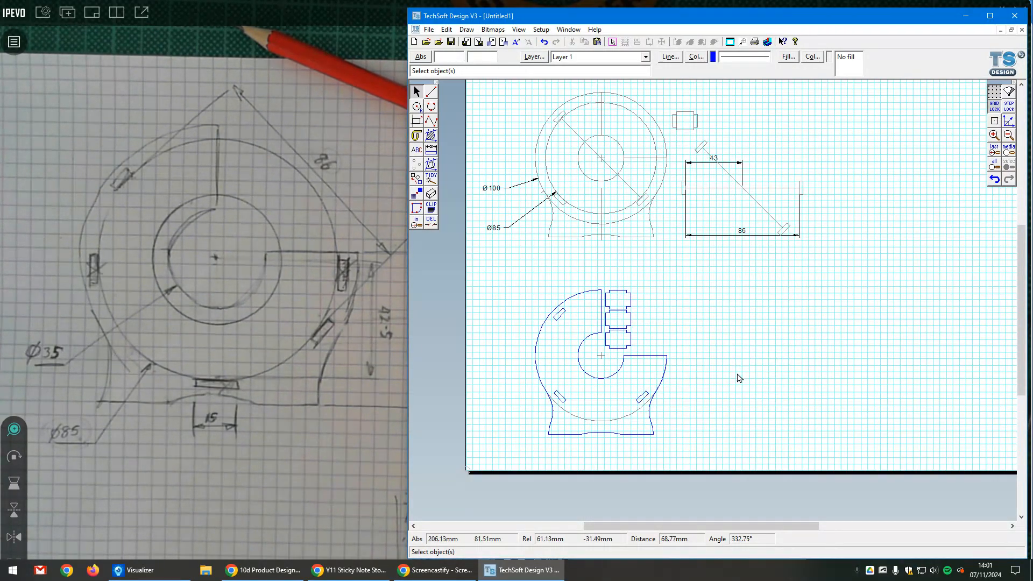
key(ctrl+v)
drag(712, 302, 737, 361)
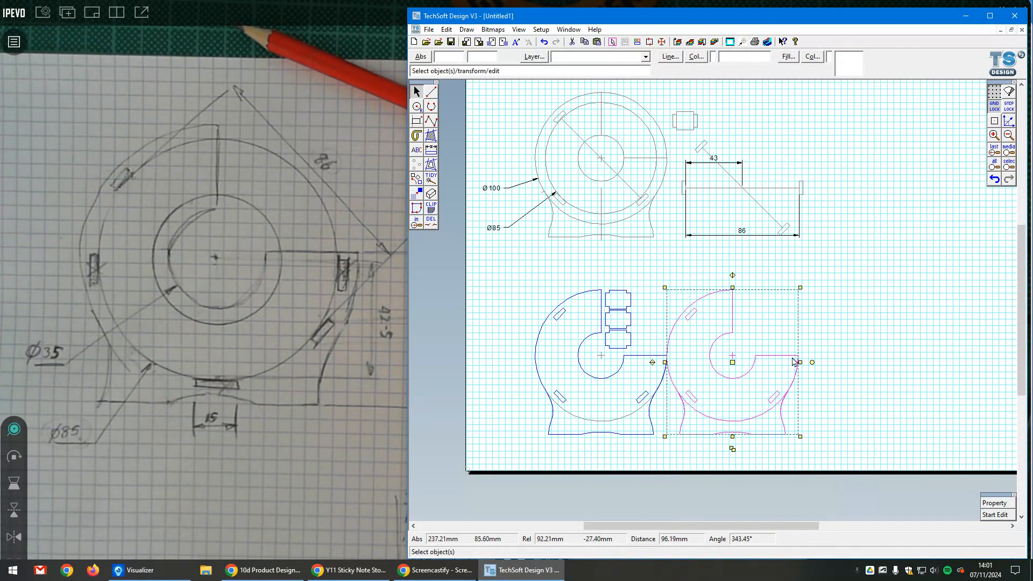
Step: Enable the angle lock, rotate the copied profile 180° and place its cut-out facing the original's cut-out
right_click(1008, 121)
click(674, 338)
drag(813, 362, 702, 351)
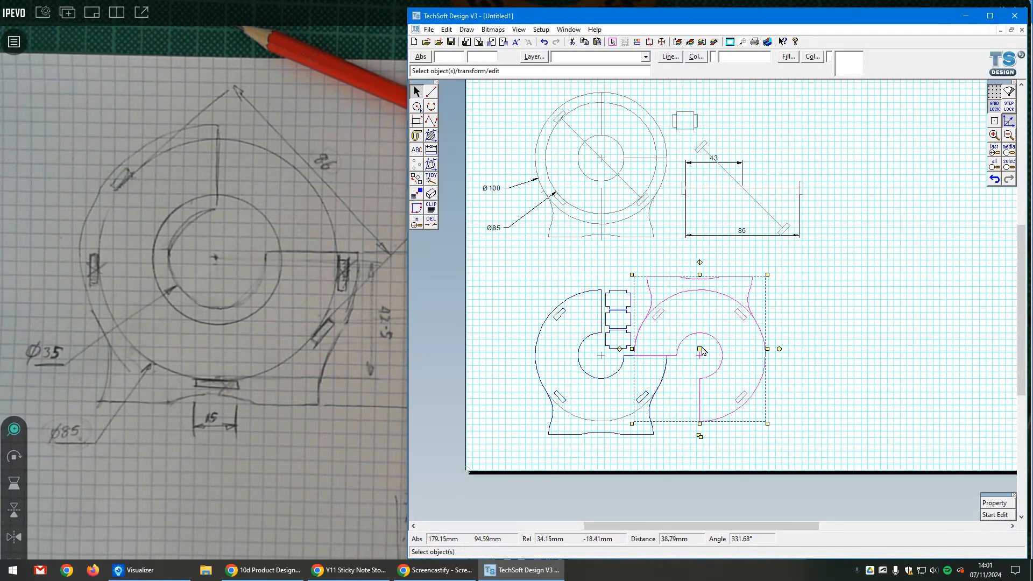
click(698, 348)
drag(699, 343, 701, 343)
click(836, 370)
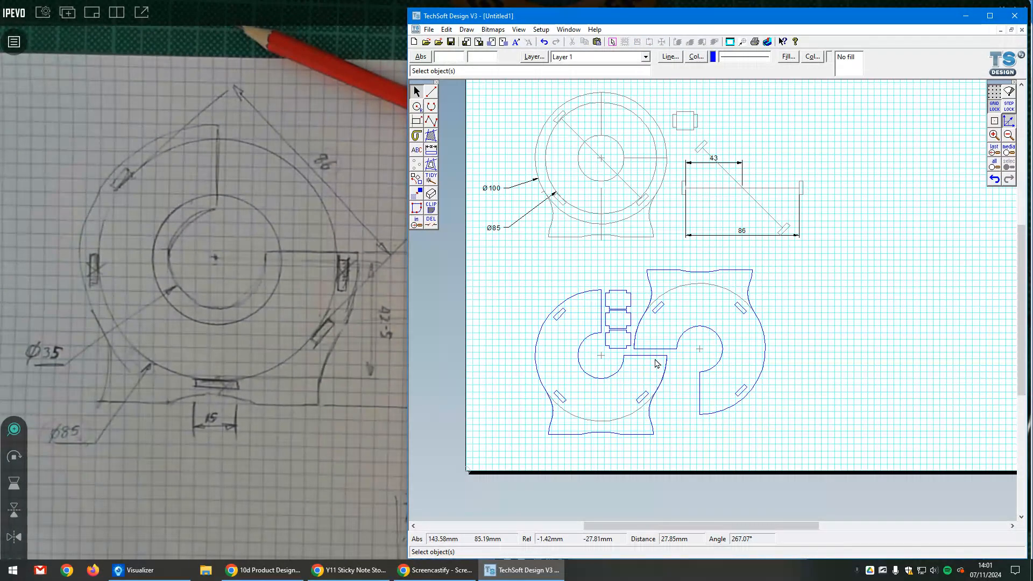
Step: Move the three tabbed pieces clear to the right and nest the rotated profile tightly into the original's cut-out
drag(599, 280, 645, 359)
drag(619, 319, 808, 339)
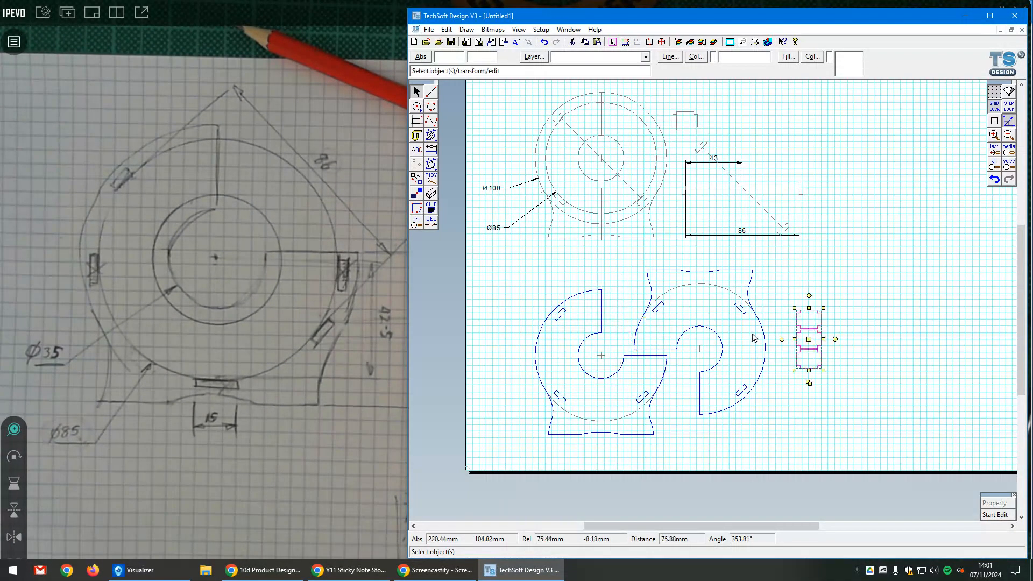
click(701, 343)
drag(701, 343, 669, 346)
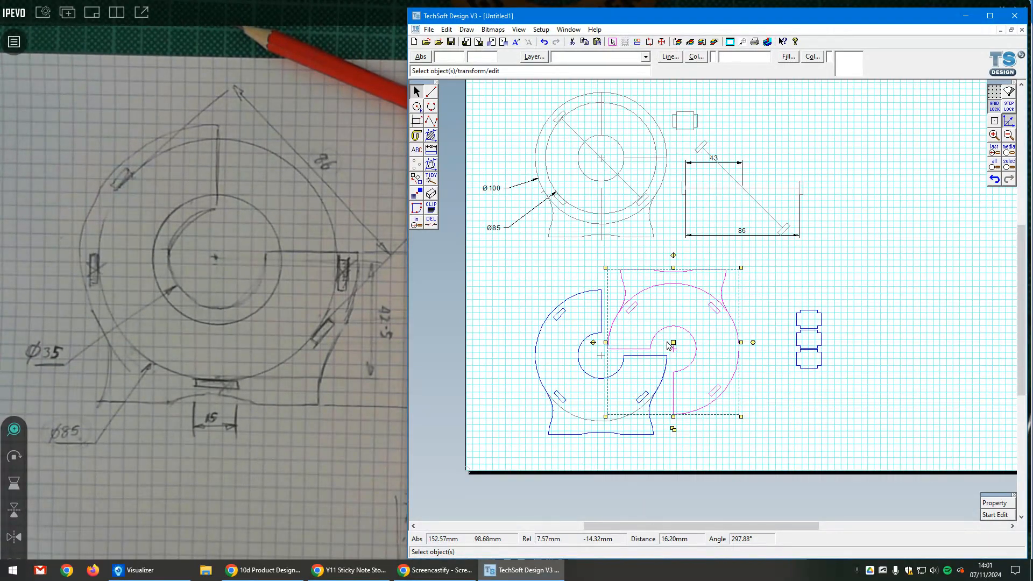
Step: Place one tabbed piece inside each profile's centre opening and the third beside the original's base, below the rotated profile
drag(811, 312, 676, 345)
drag(799, 338, 598, 361)
click(807, 363)
drag(808, 362, 690, 423)
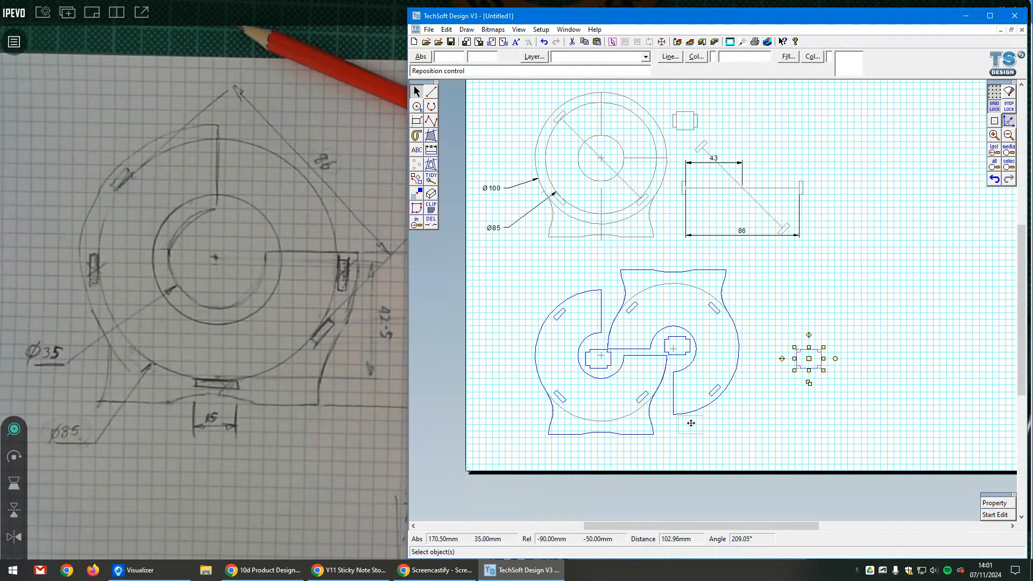
click(745, 434)
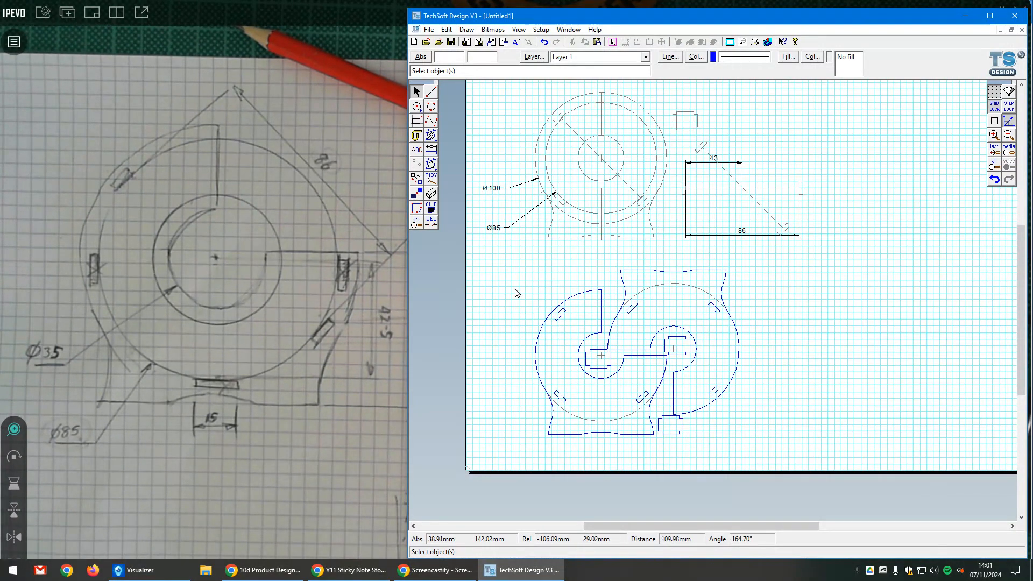
scroll(671, 404, down, 1)
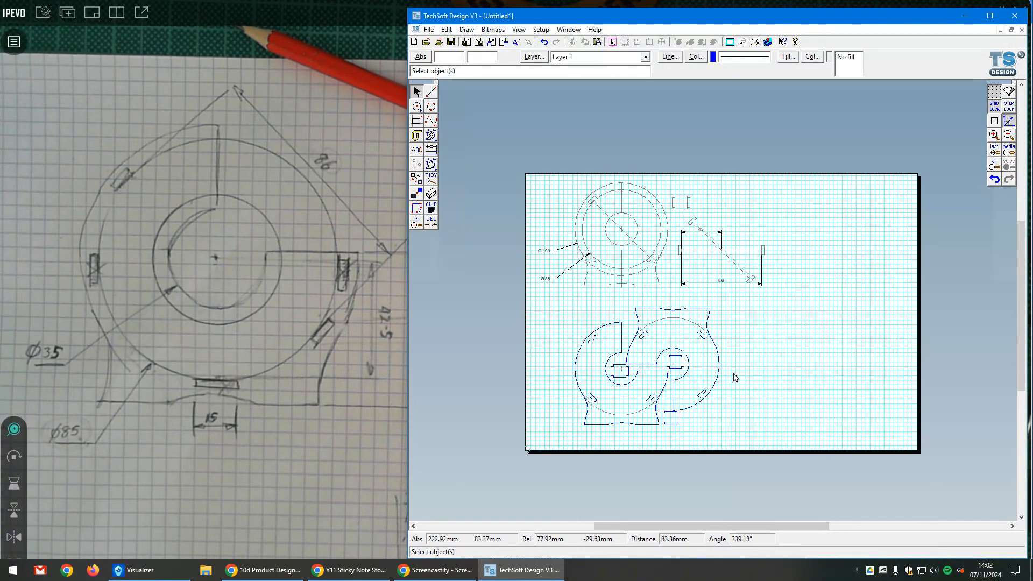
scroll(735, 376, up, 1)
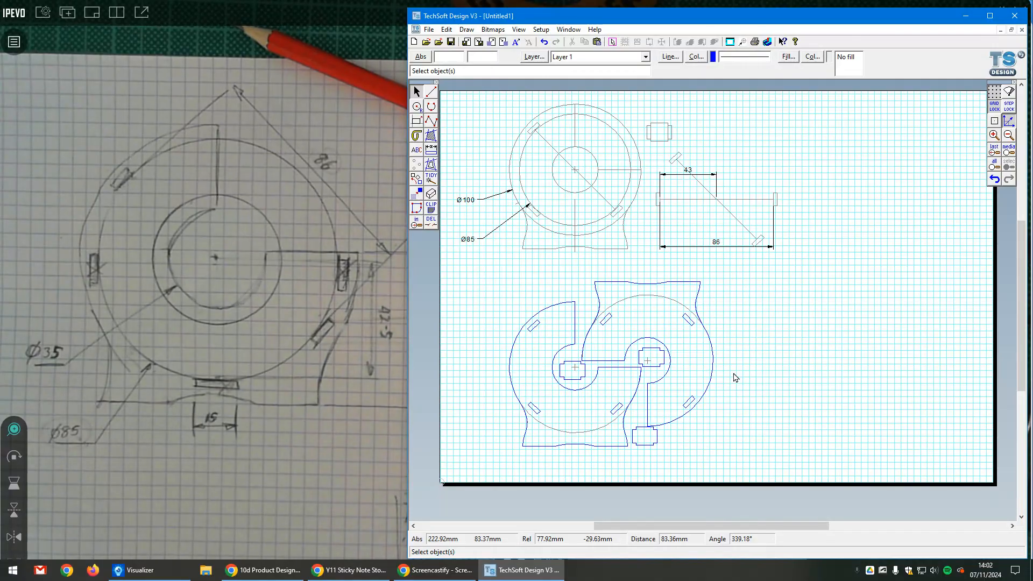